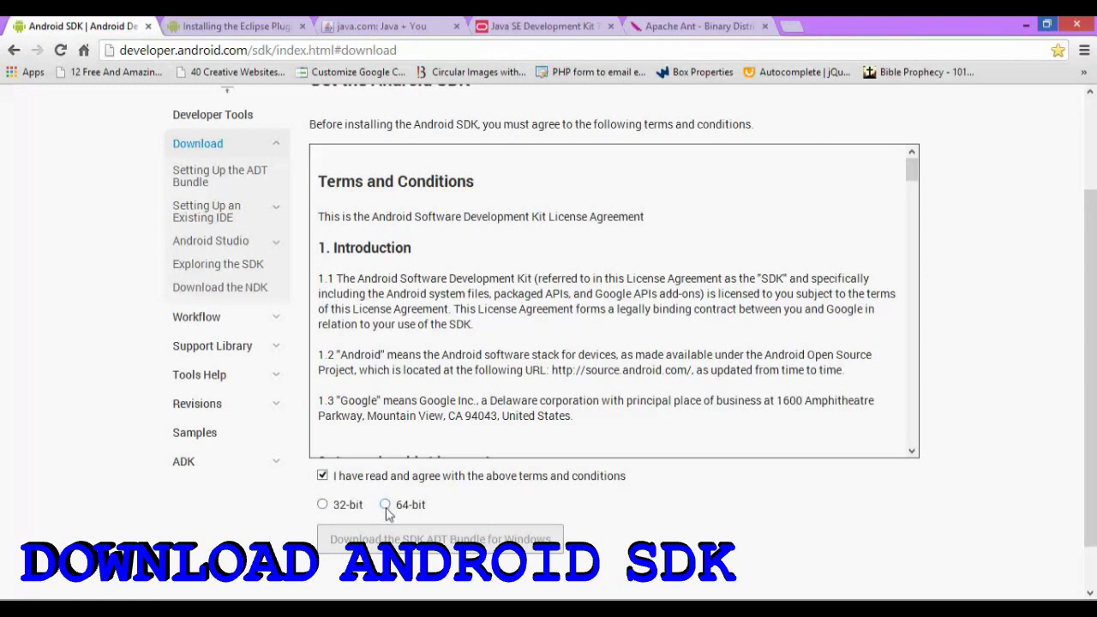
# Choose the 64-bit version of the SDK ADT Bundle for Windows.
pyautogui.click(386, 505)
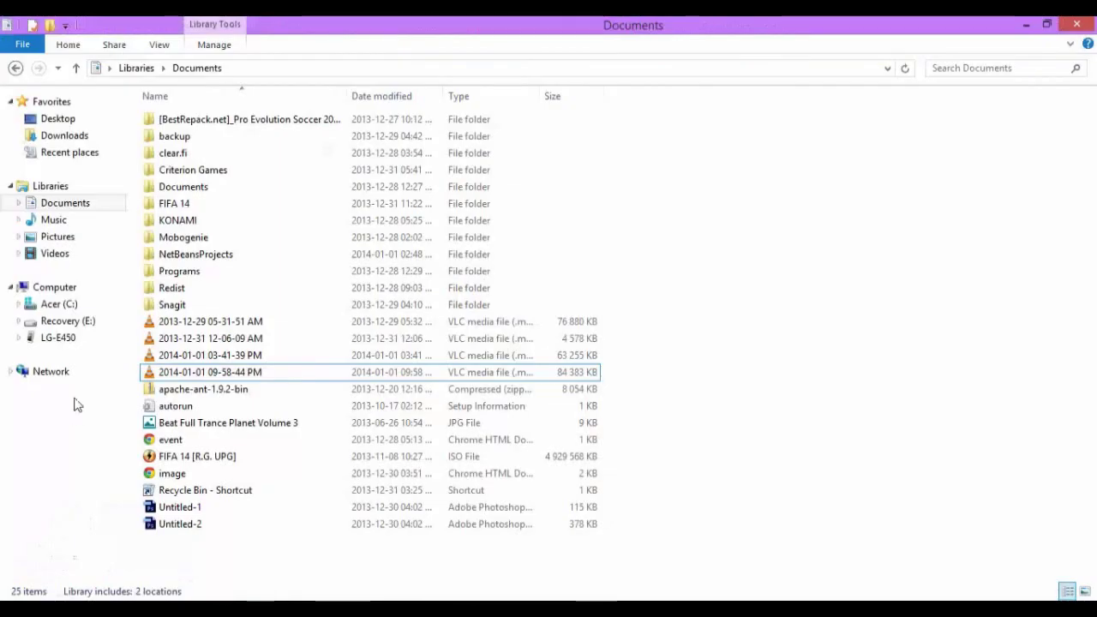
# In File Explorer, open the folder C:\Android\adt-bundle-windows-x86_64\sdk.
pyautogui.click(67, 304)
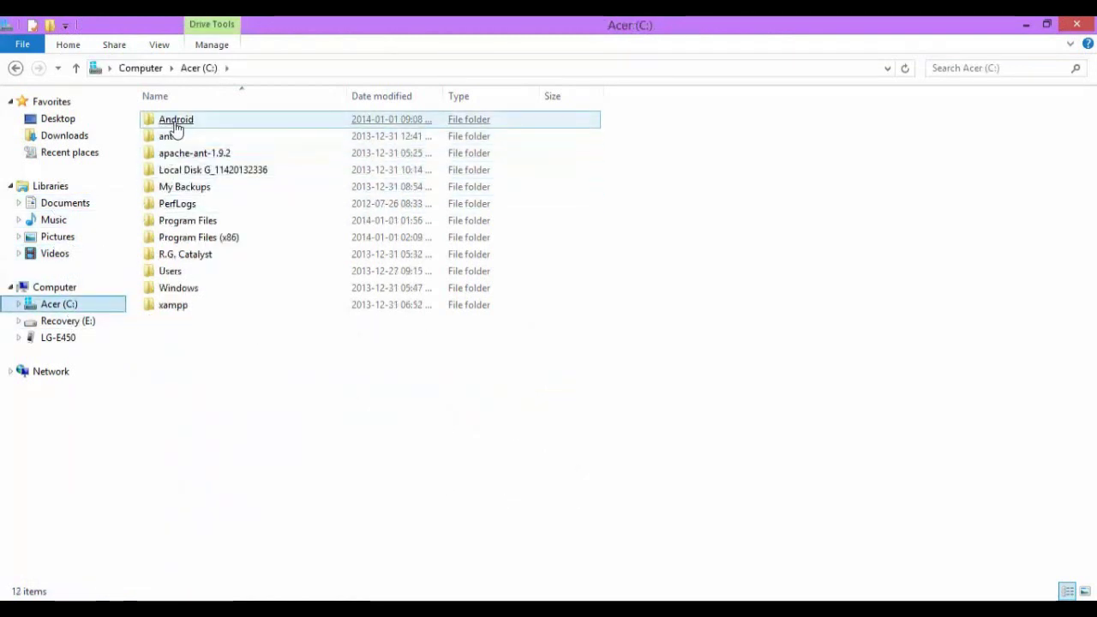
pyautogui.doubleClick(172, 123)
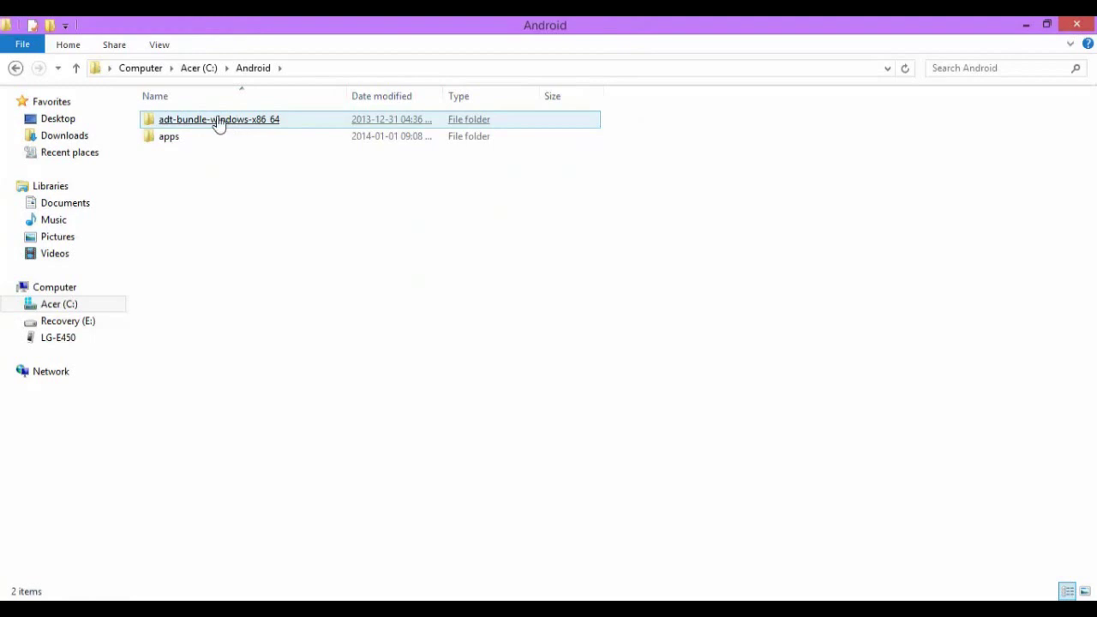
pyautogui.click(261, 129)
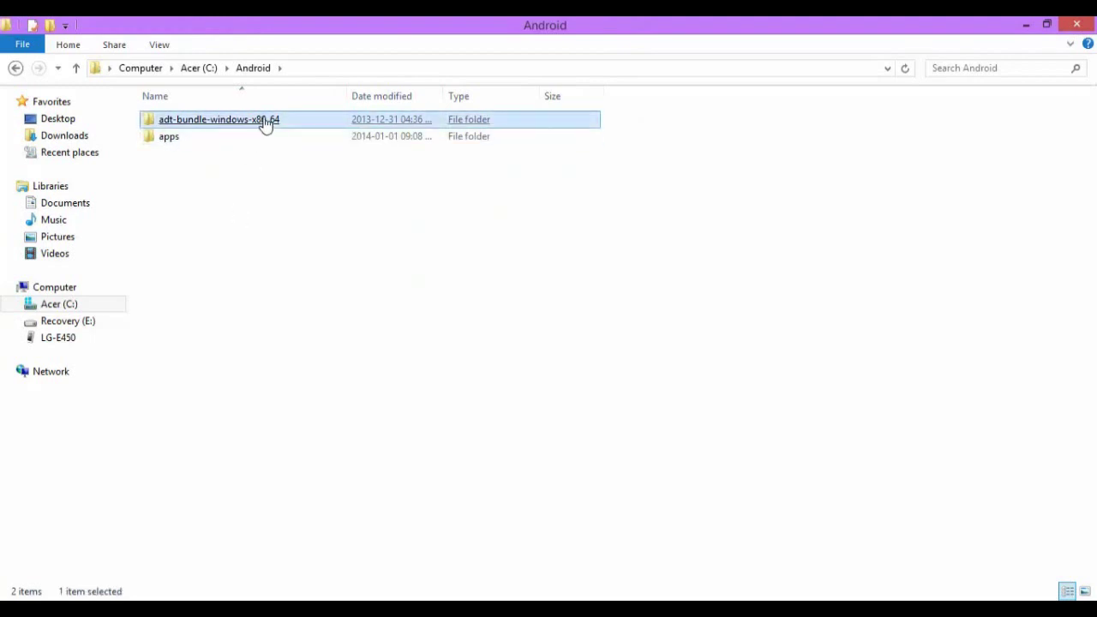
pyautogui.doubleClick(262, 125)
pyautogui.doubleClick(184, 140)
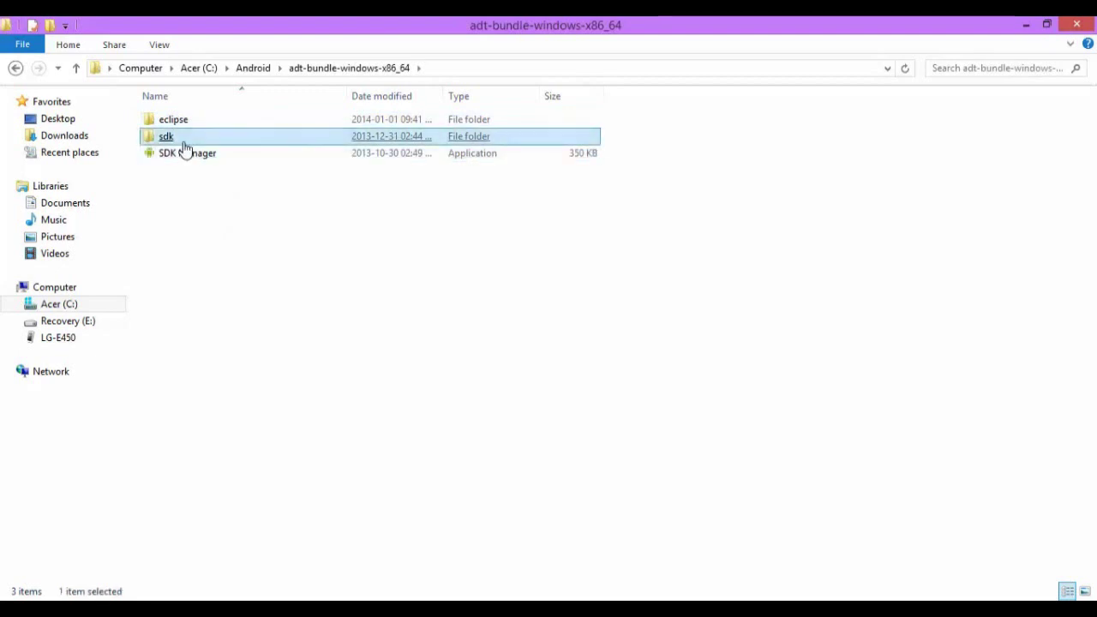
# Copy the path of the platform-tools folder inside the sdk folder.
pyautogui.click(204, 210)
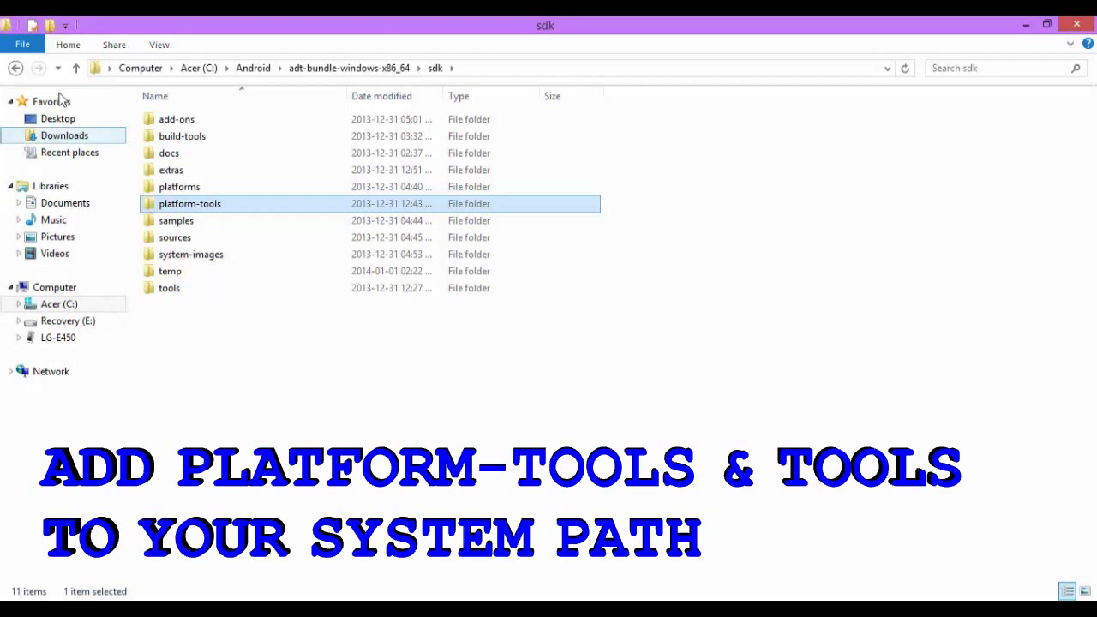
pyautogui.click(68, 47)
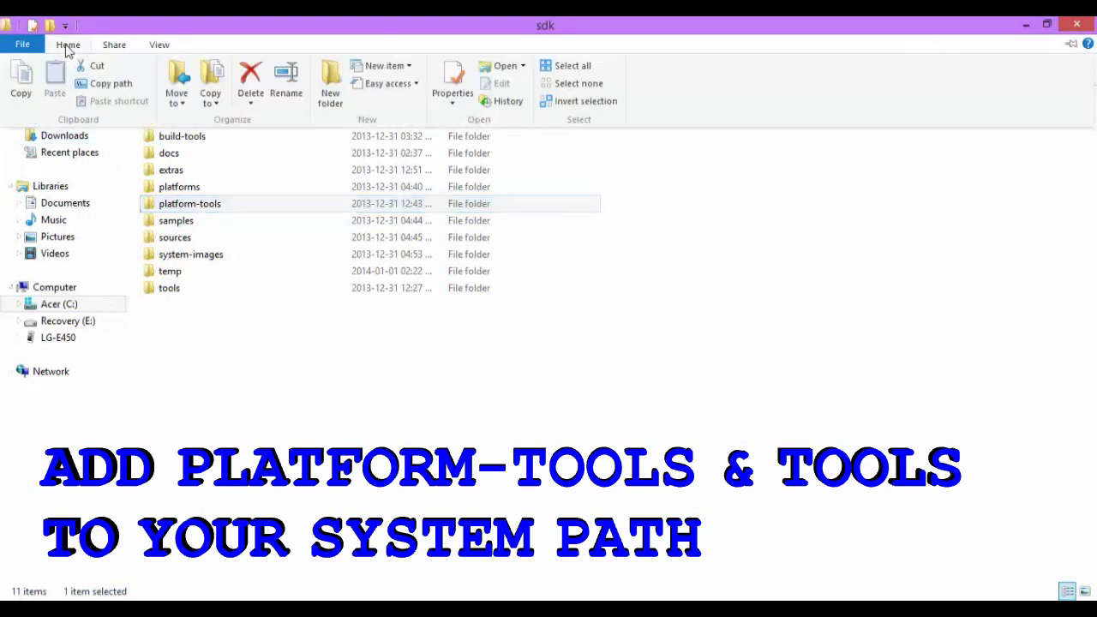
pyautogui.click(89, 85)
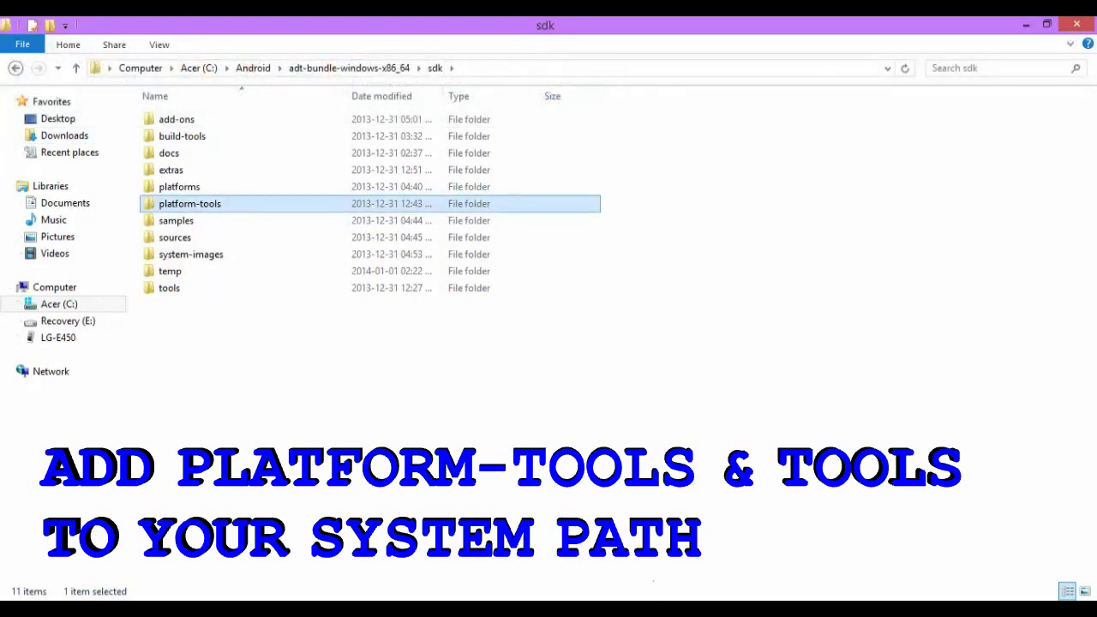
# Open the system variable Path for editing from the advanced system settings' Environment Variables.
pyautogui.press('super+Pause')
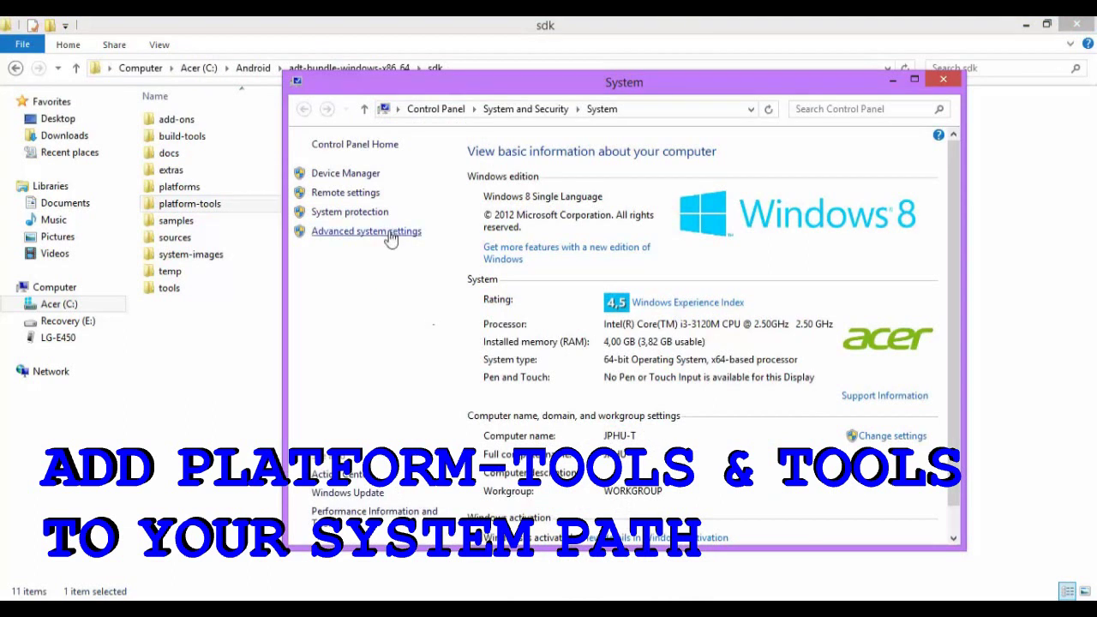
pyautogui.click(391, 234)
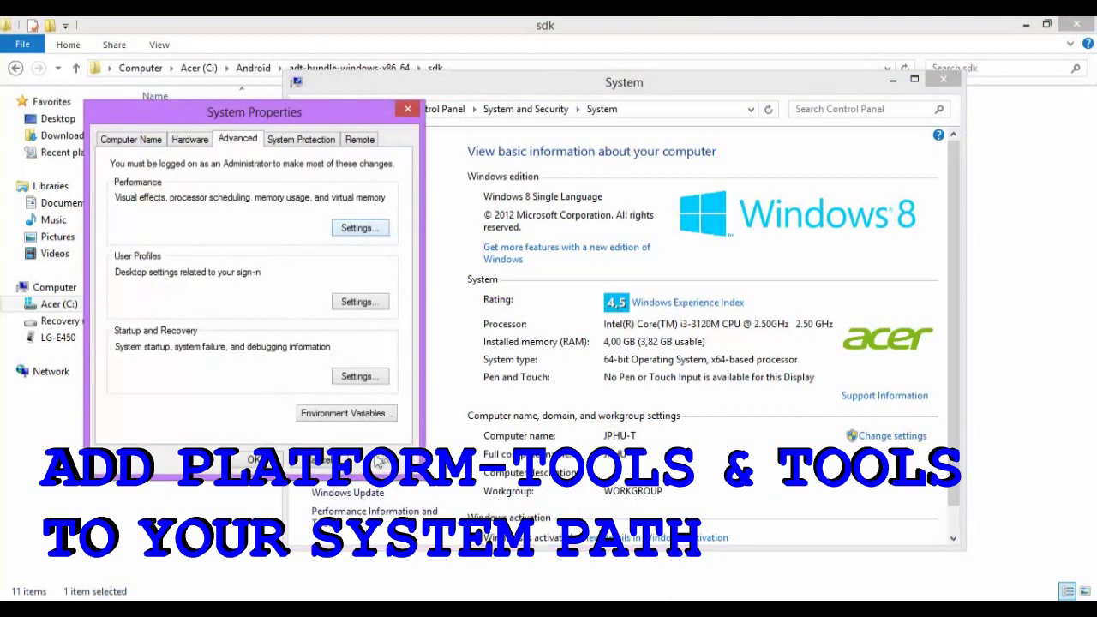
pyautogui.click(362, 414)
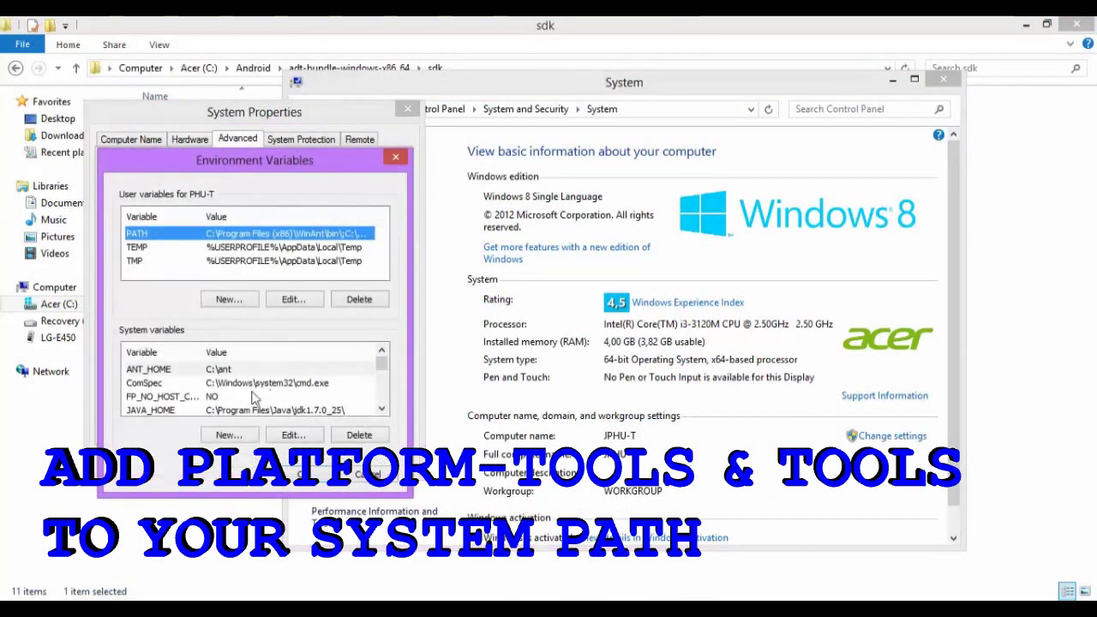
pyautogui.click(381, 409)
pyautogui.click(382, 409)
pyautogui.click(381, 409)
pyautogui.click(382, 409)
pyautogui.click(382, 409)
pyautogui.doubleClick(218, 383)
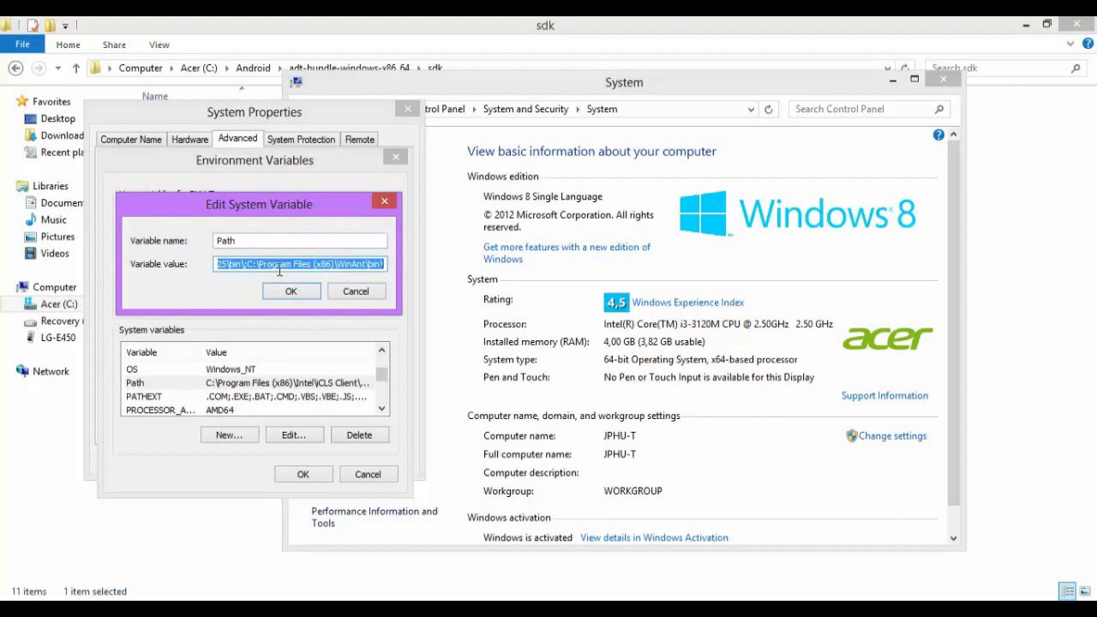
# Look back through the Path value for the Android SDK tools and platform-tools entries, and accept the variable.
pyautogui.click(250, 265)
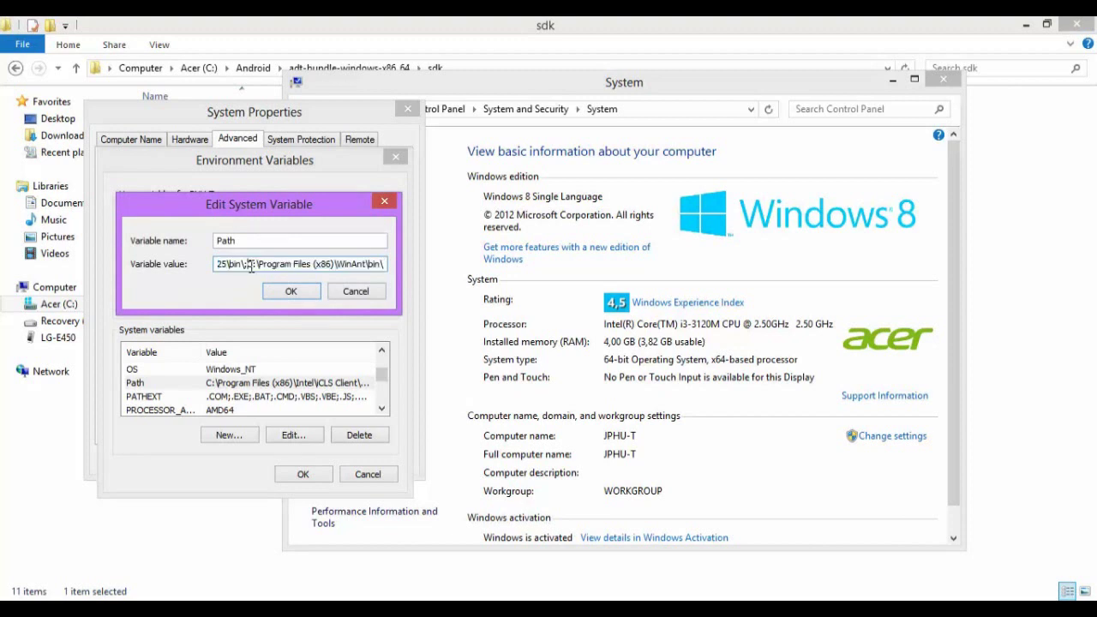
pyautogui.press('Left')
pyautogui.press('Left')
pyautogui.press('Left')
pyautogui.press('Left')
pyautogui.press('Left')
pyautogui.press('Left')
pyautogui.press('Left')
pyautogui.press('Left')
pyautogui.press('Left')
pyautogui.press('Left')
pyautogui.press('Left')
pyautogui.press('Left')
pyautogui.press('Left')
pyautogui.press('Left')
pyautogui.press('Left')
pyautogui.press('Left')
pyautogui.press('Left')
pyautogui.press('Left')
pyautogui.press('Left')
pyautogui.press('Left')
pyautogui.press('Left')
pyautogui.press('Left')
pyautogui.press('Left')
pyautogui.press('Left')
pyautogui.press('Left')
pyautogui.press('Left')
pyautogui.press('Left')
pyautogui.press('Left')
pyautogui.press('Left')
pyautogui.press('Left')
pyautogui.press('Left')
pyautogui.press('Left')
pyautogui.press('Left')
pyautogui.press('Left')
pyautogui.press('Left')
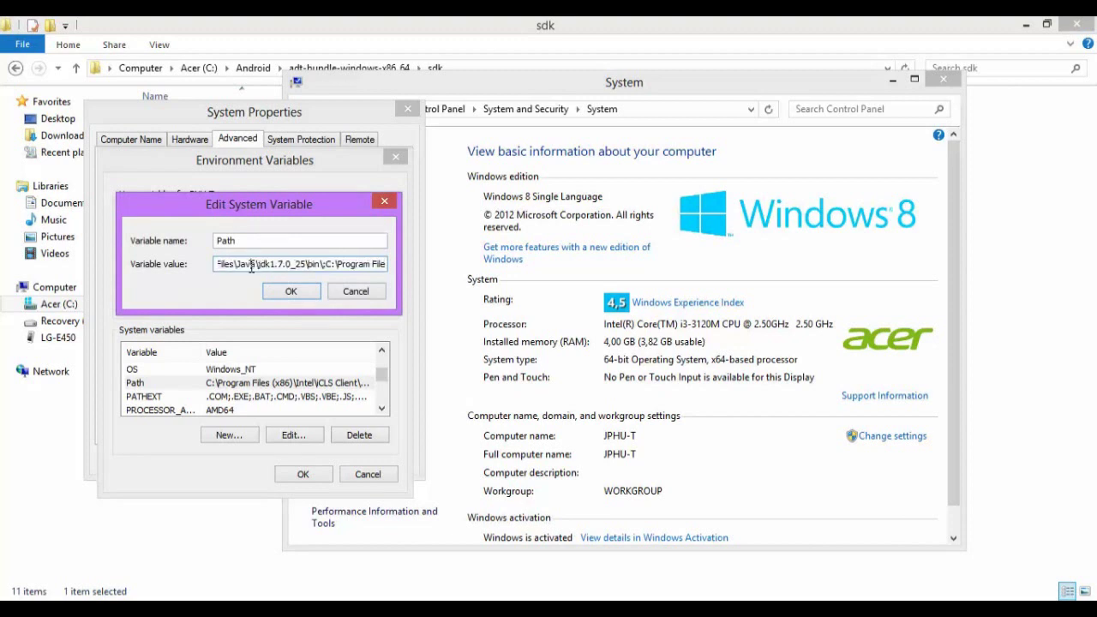
pyautogui.hotkey('ctrl', 'v')
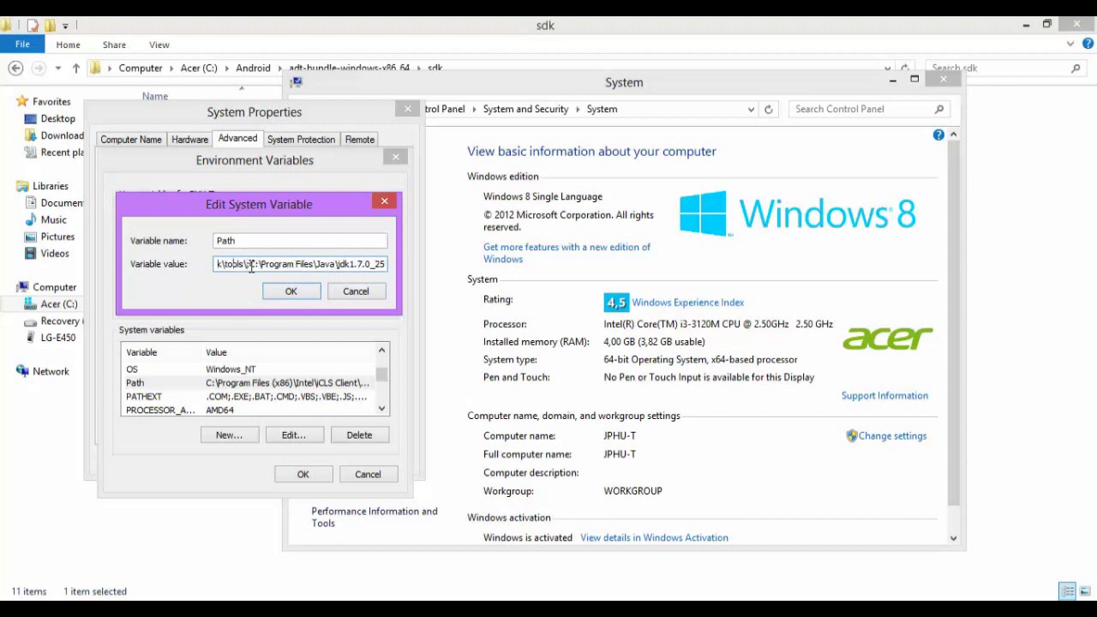
pyautogui.press('Left')
pyautogui.press('Left')
pyautogui.press('Left')
pyautogui.press('Left')
pyautogui.press('Left')
pyautogui.press('Left')
pyautogui.press('Left')
pyautogui.press('Left')
pyautogui.press('Left')
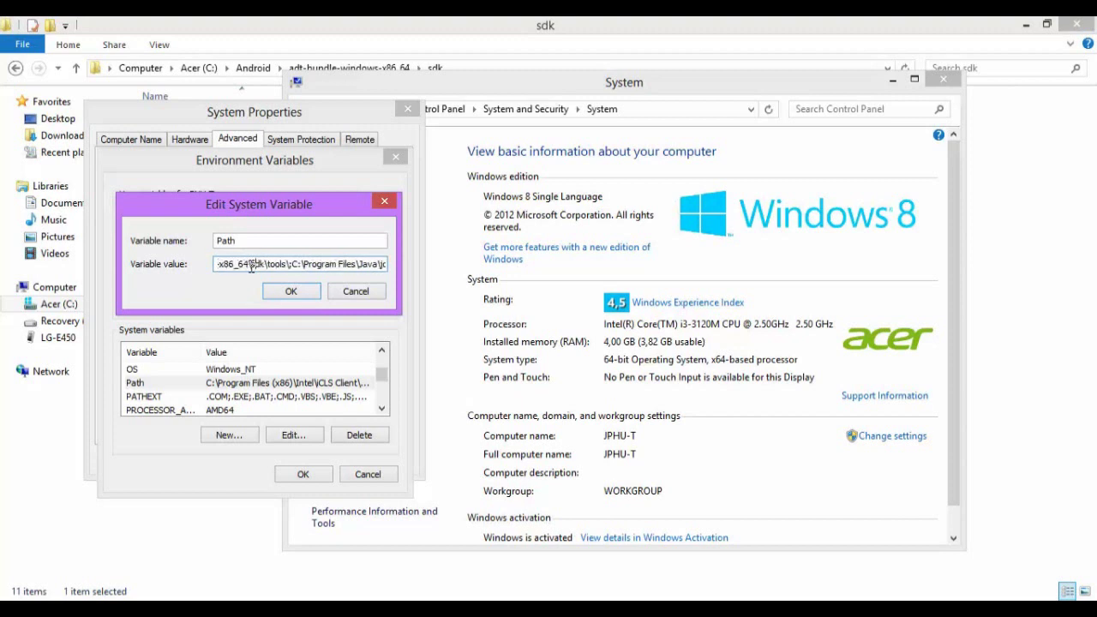
pyautogui.press('Left')
pyautogui.press('Left')
pyautogui.press('Left')
pyautogui.press('Left')
pyautogui.press('Left')
pyautogui.press('Left')
pyautogui.press('Left')
pyautogui.press('Left')
pyautogui.press('Left')
pyautogui.press('Left')
pyautogui.press('Left')
pyautogui.press('Left')
pyautogui.press('Left')
pyautogui.press('Left')
pyautogui.press('Left')
pyautogui.press('Left')
pyautogui.press('Left')
pyautogui.press('Left')
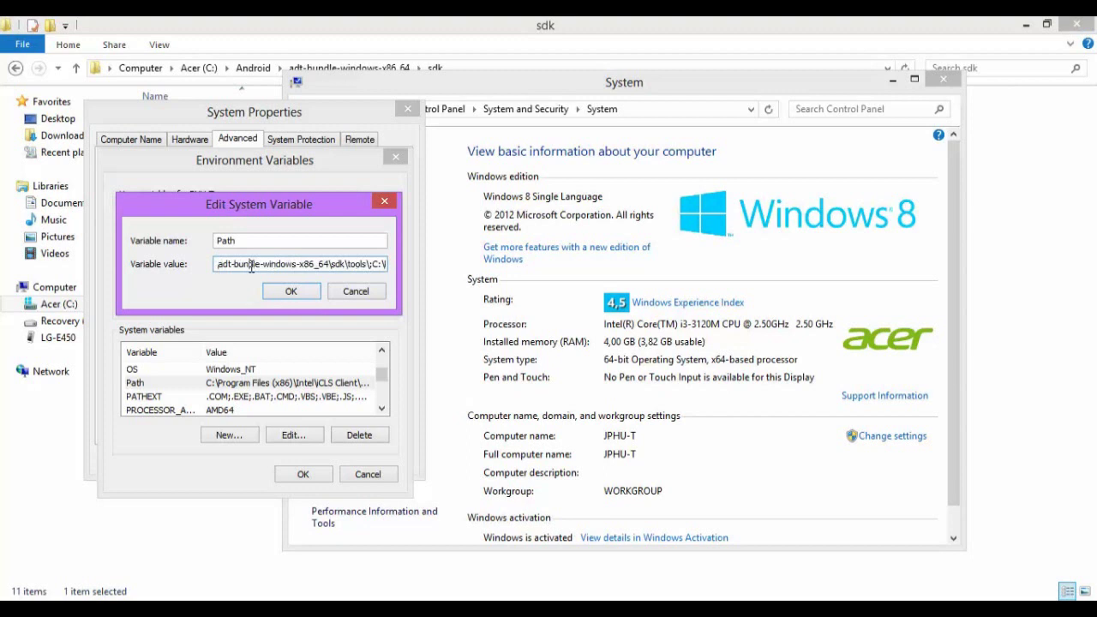
pyautogui.press('Left')
pyautogui.press('Left')
pyautogui.press('Left')
pyautogui.press('Left')
pyautogui.press('Left')
pyautogui.press('Left')
pyautogui.press('Left')
pyautogui.press('Left')
pyautogui.press('Left')
pyautogui.press('Left')
pyautogui.press('Left')
pyautogui.hotkey('ctrl', 'v')
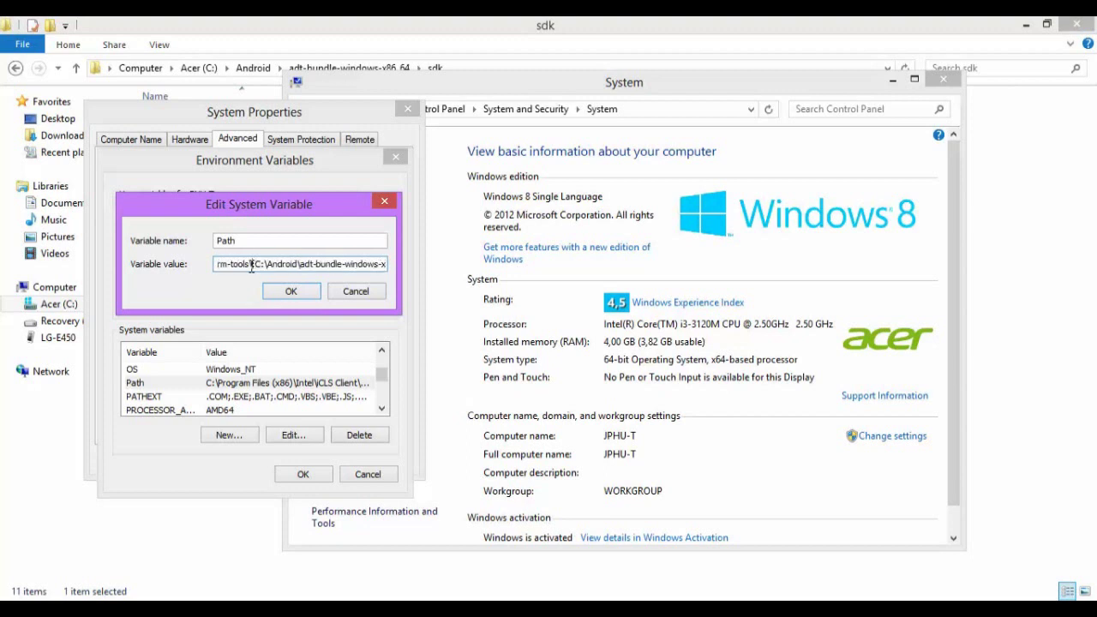
pyautogui.press('Left')
pyautogui.press('Left')
pyautogui.press('Left')
pyautogui.press('Left')
pyautogui.press('Left')
pyautogui.press('Left')
pyautogui.press('Left')
pyautogui.press('Left')
pyautogui.press('Left')
pyautogui.press('Left')
pyautogui.press('Left')
pyautogui.press('Left')
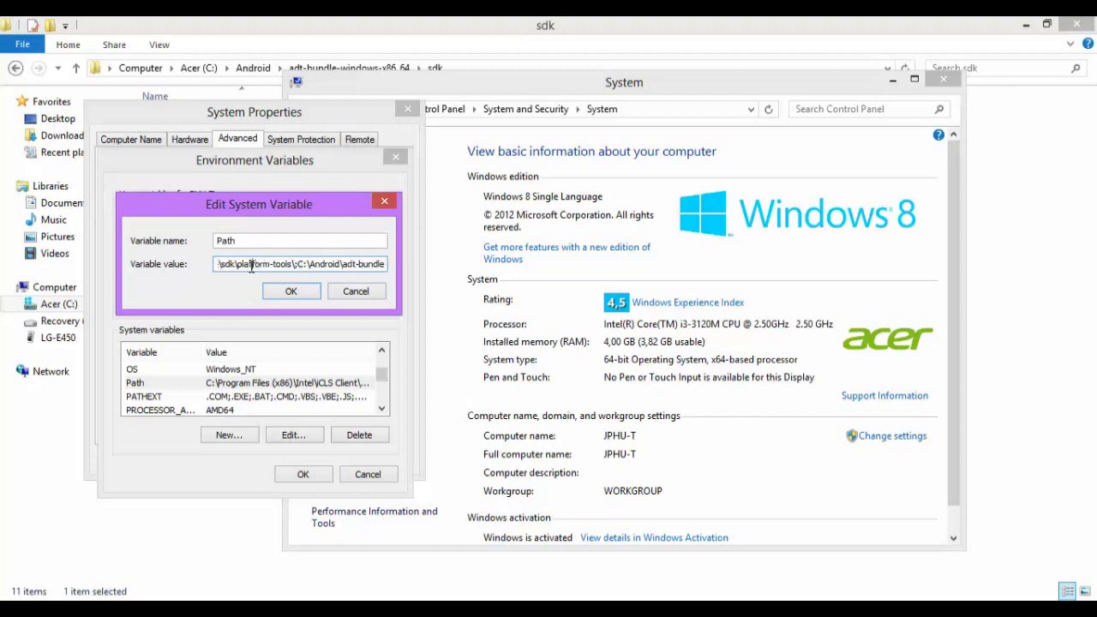
pyautogui.doubleClick(275, 261)
pyautogui.click(291, 293)
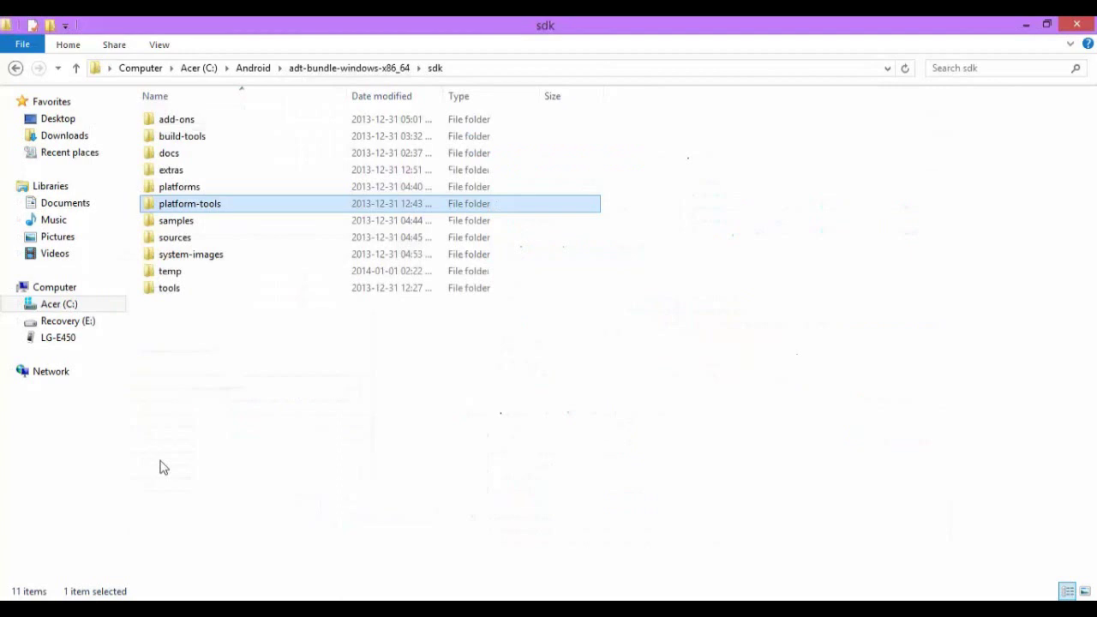
# Copy the path of the tools folder inside the sdk folder.
pyautogui.click(171, 291)
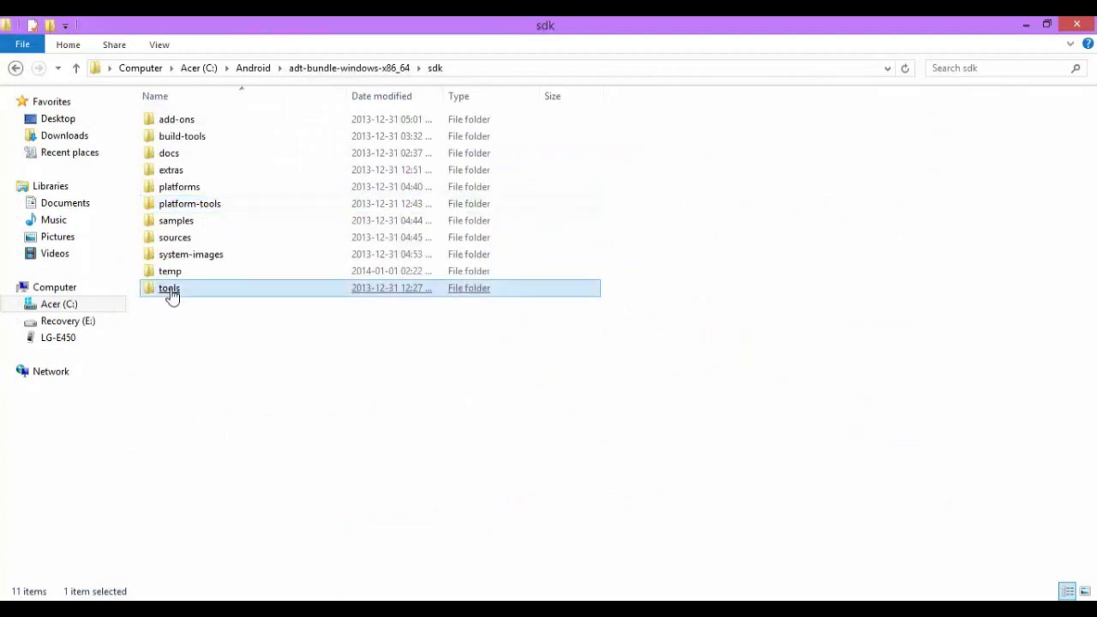
pyautogui.click(74, 48)
pyautogui.click(98, 83)
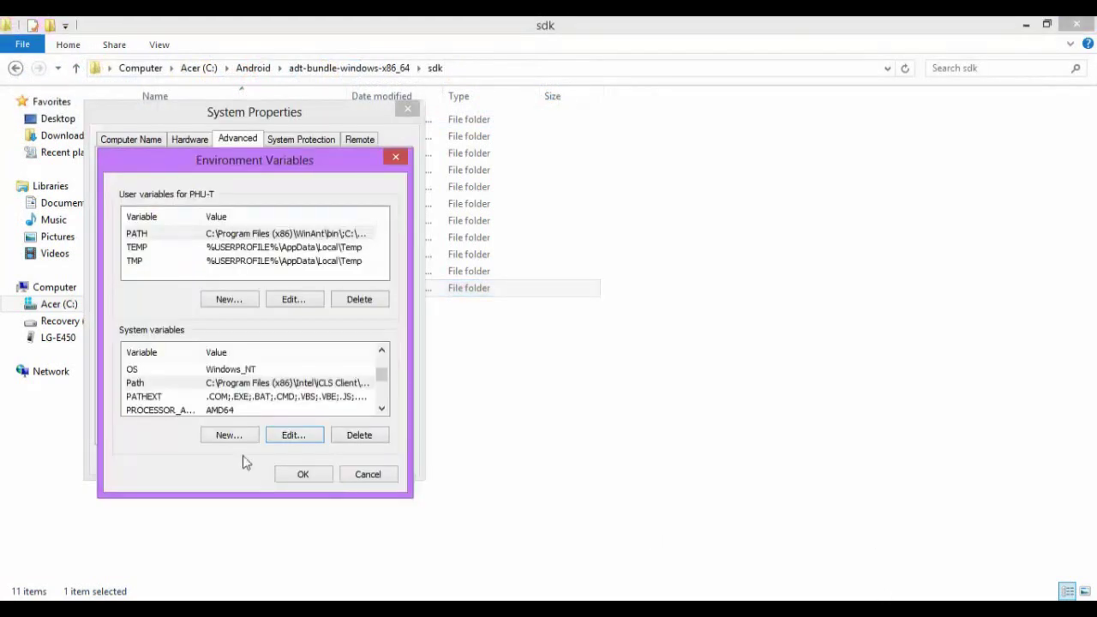
# Reopen the system variable Path, check its value for the sdk\tools entry, and accept the variable and the Environment Variables dialog.
pyautogui.doubleClick(195, 385)
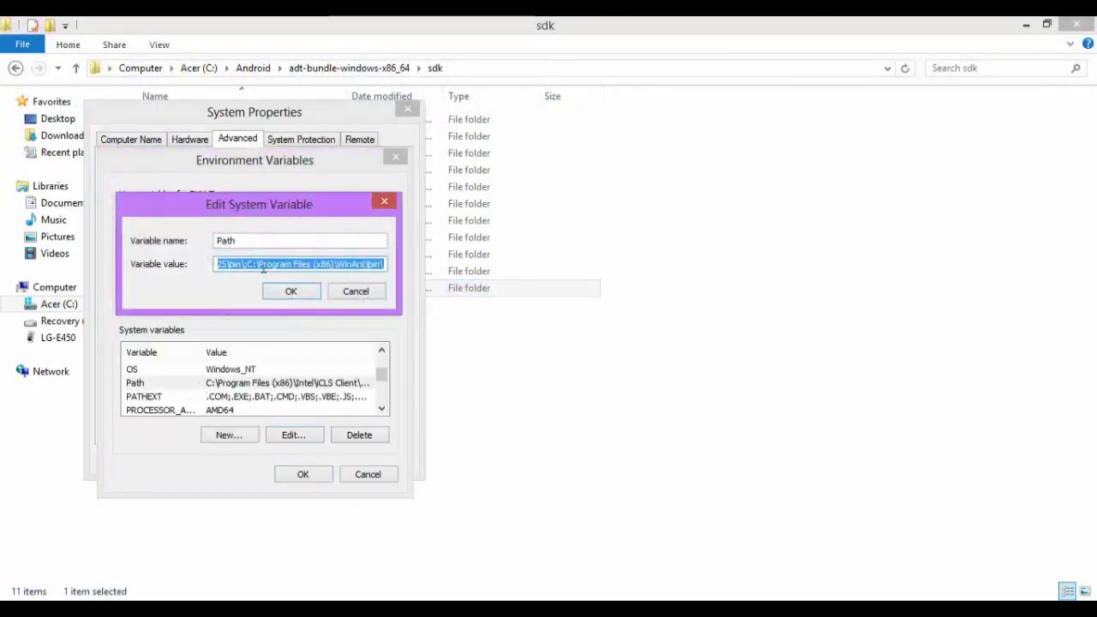
pyautogui.click(257, 265)
pyautogui.press('Left')
pyautogui.press('Left')
pyautogui.press('Left')
pyautogui.press('Left')
pyautogui.press('Left')
pyautogui.press('Left')
pyautogui.press('Left')
pyautogui.press('Left')
pyautogui.press('Left')
pyautogui.press('Left')
pyautogui.press('Left')
pyautogui.press('Left')
pyautogui.press('Left')
pyautogui.press('Left')
pyautogui.press('Left')
pyautogui.press('Left')
pyautogui.press('Left')
pyautogui.press('Left')
pyautogui.press('Left')
pyautogui.press('Left')
pyautogui.press('Left')
pyautogui.press('Left')
pyautogui.press('Left')
pyautogui.press('Left')
pyautogui.press('Left')
pyautogui.press('Left')
pyautogui.press('Left')
pyautogui.press('Left')
pyautogui.press('Left')
pyautogui.press('Left')
pyautogui.press('Left')
pyautogui.press('Left')
pyautogui.press('Left')
pyautogui.press('Left')
pyautogui.press('Left')
pyautogui.press('Left')
pyautogui.press('Left')
pyautogui.press('Left')
pyautogui.press('Left')
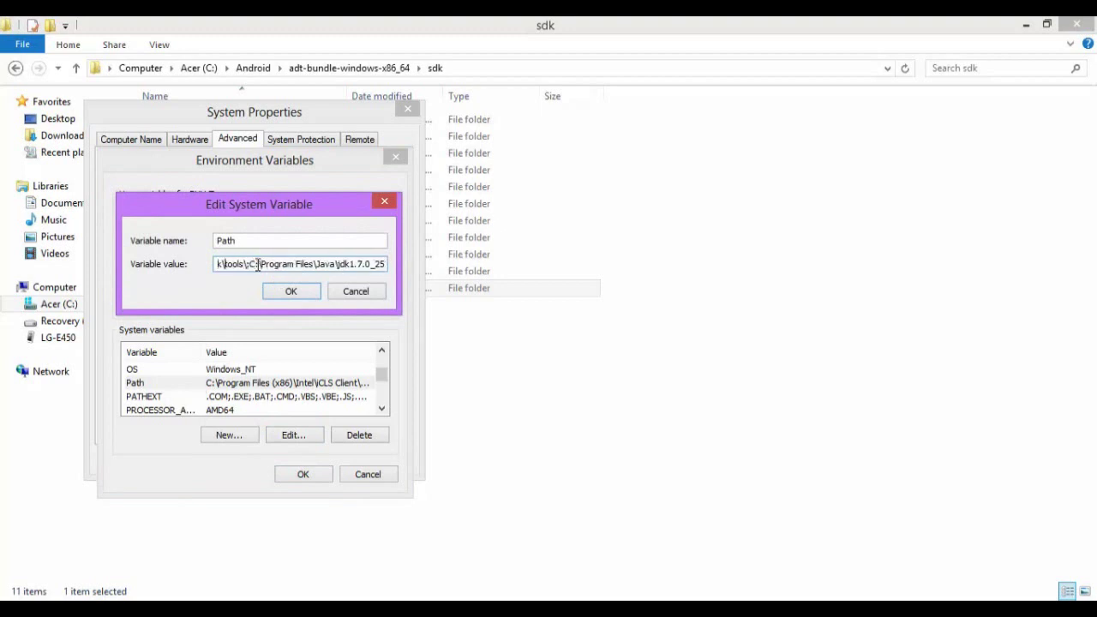
pyautogui.doubleClick(233, 265)
pyautogui.click(291, 293)
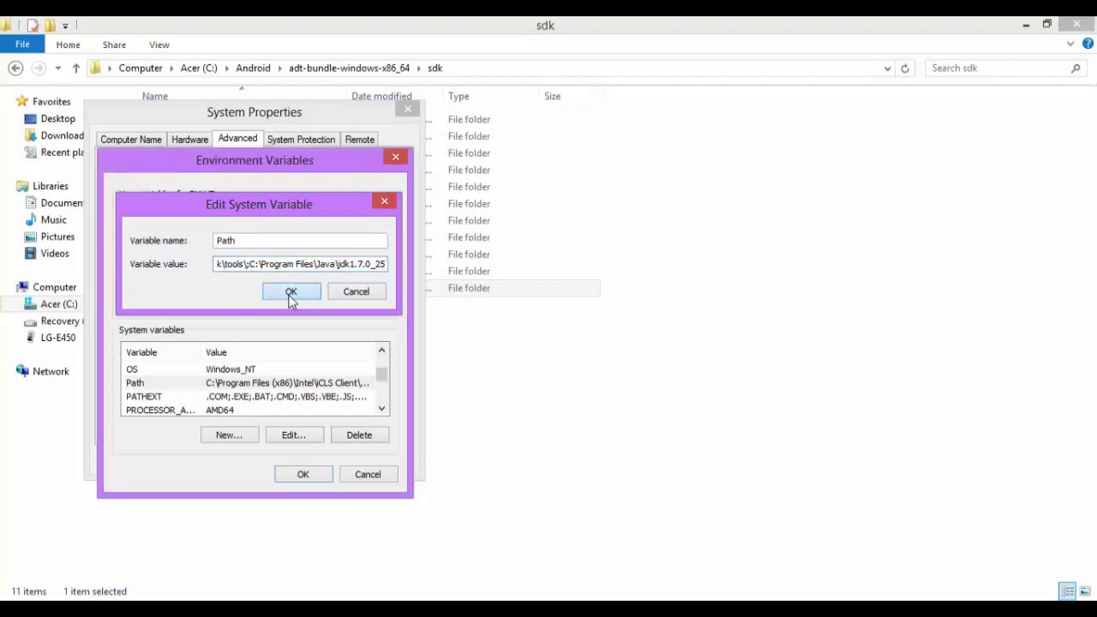
pyautogui.click(299, 478)
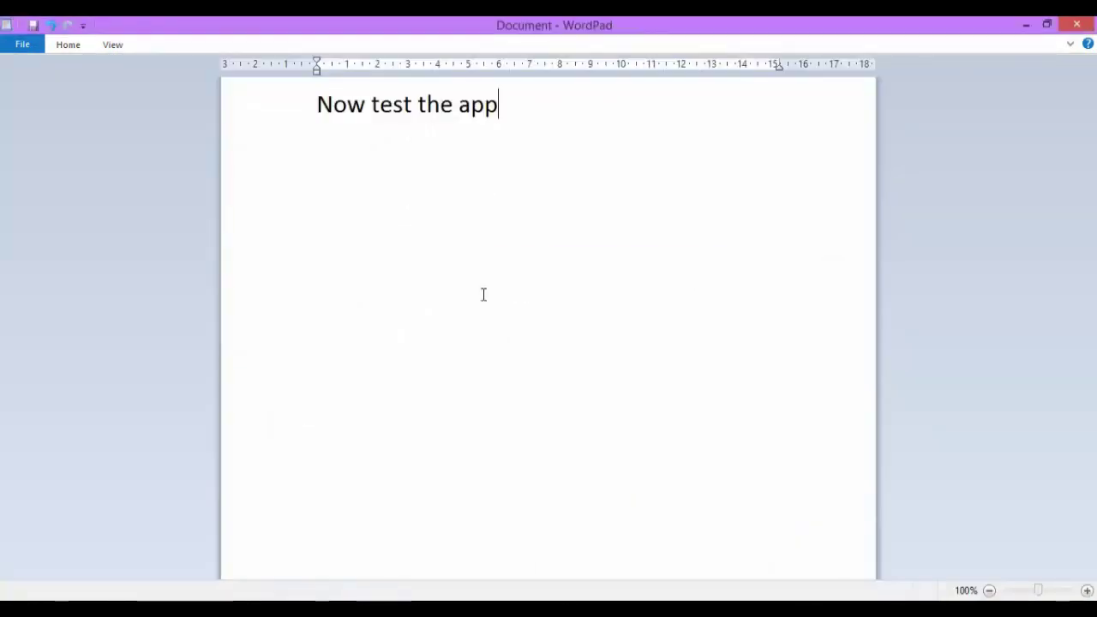
# Switch to the WordPad document and replace its whole text with "Open eclipse".
pyautogui.hotkey('ctrl', 'a')
pyautogui.write('Open eclipse')
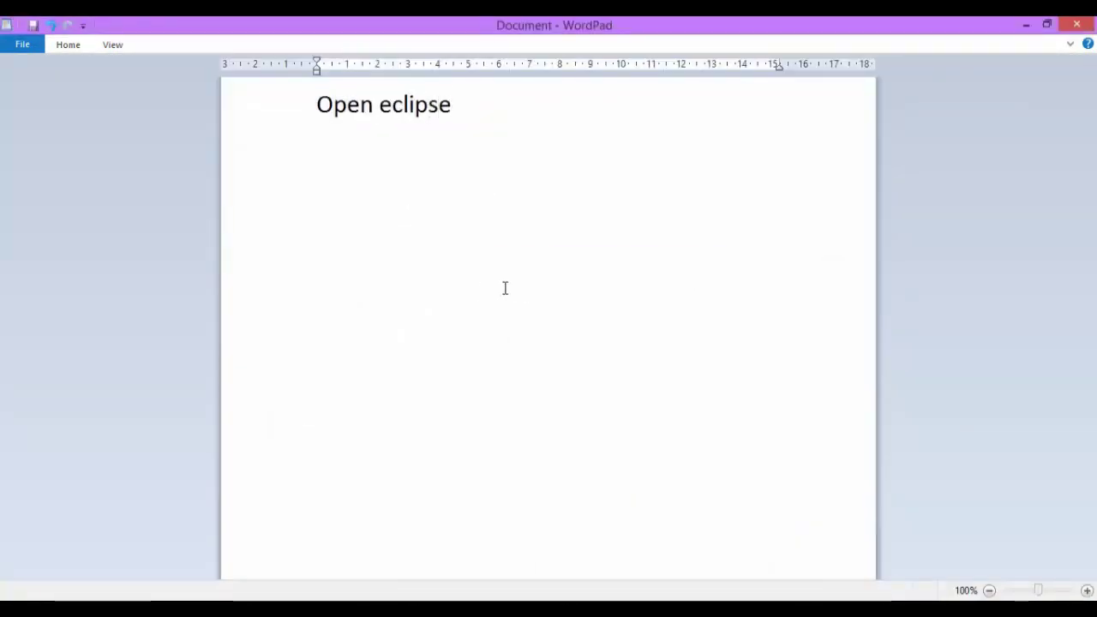
# Extend the line in the document to read "Open eclipse and add ADT Plugin".
pyautogui.write(' and add ad')
pyautogui.press('BackSpace')
pyautogui.press('BackSpace')
pyautogui.write('AD')
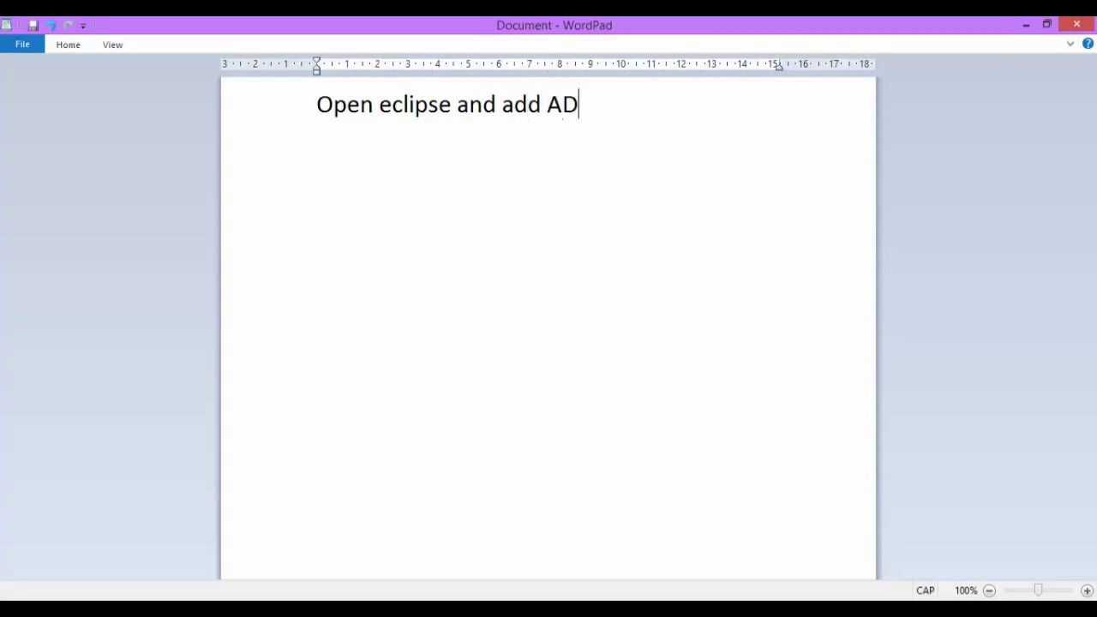
pyautogui.write('T Plugin')
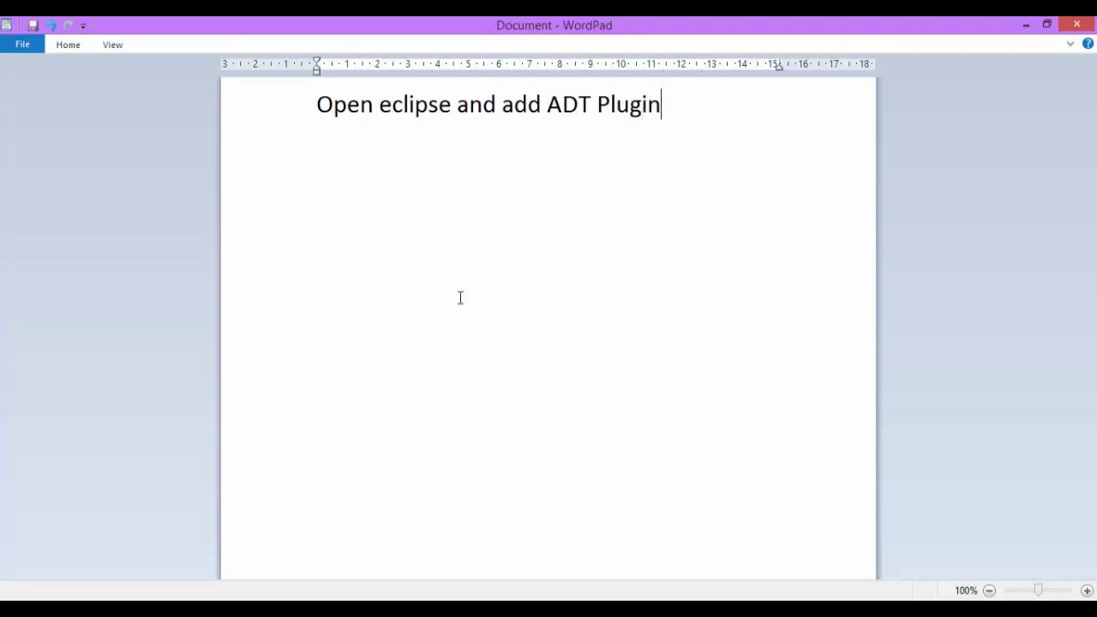
# Switch to File Explorer and start the eclipse application from the eclipse folder inside adt-bundle-windows-x86_64.
pyautogui.click(117, 593)
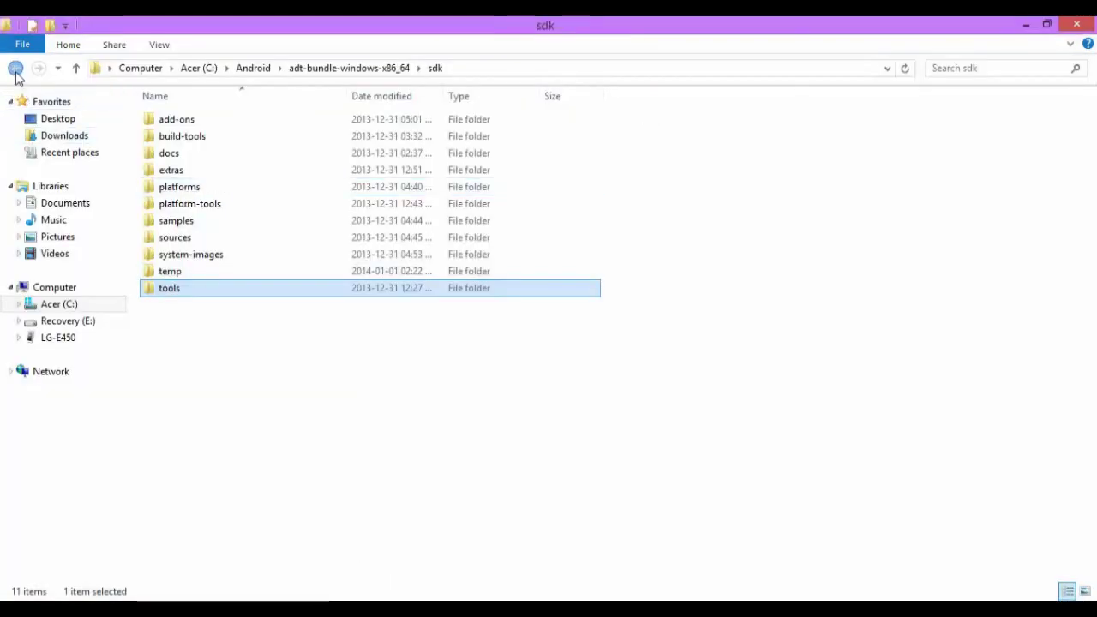
pyautogui.click(15, 68)
pyautogui.doubleClick(150, 121)
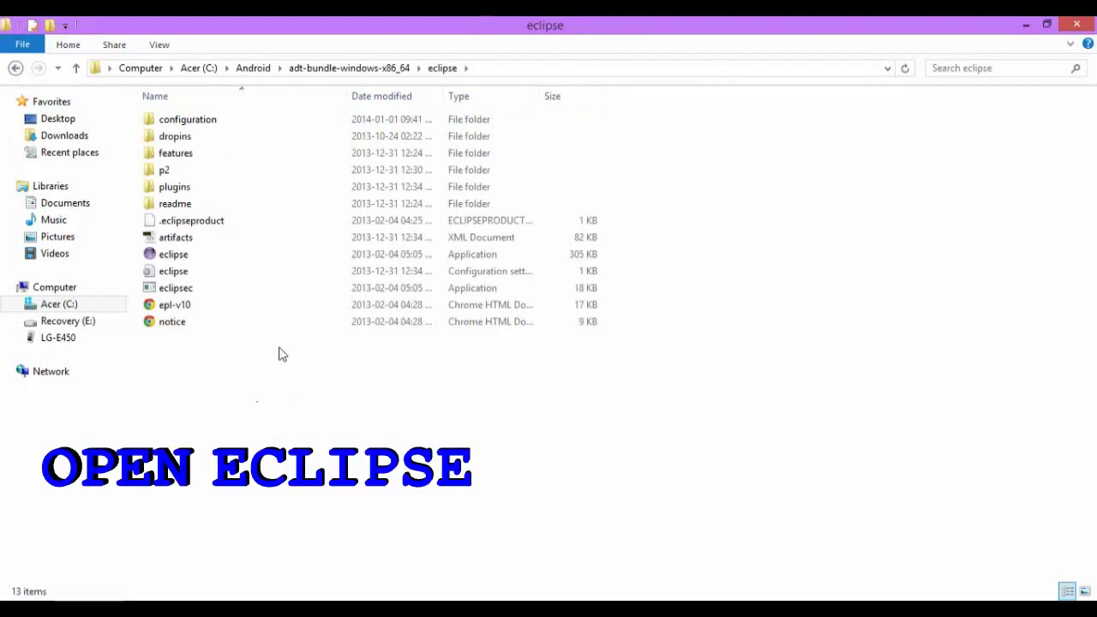
pyautogui.click(340, 257)
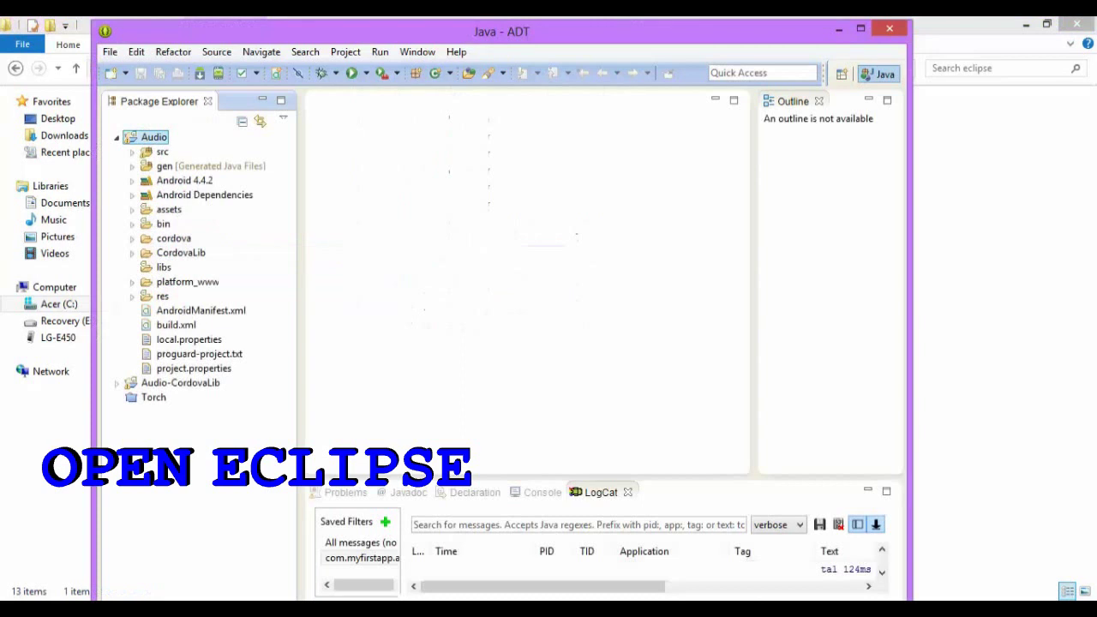
# Begin a new software installation in Eclipse and add a repository named "ADT Plugin".
pyautogui.click(454, 52)
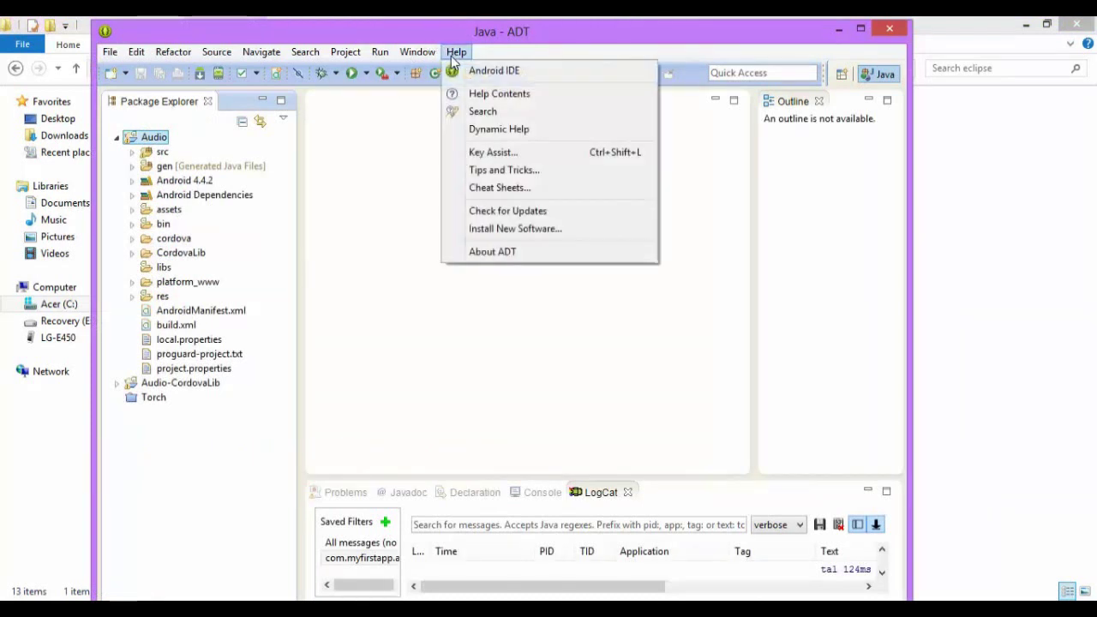
pyautogui.click(497, 231)
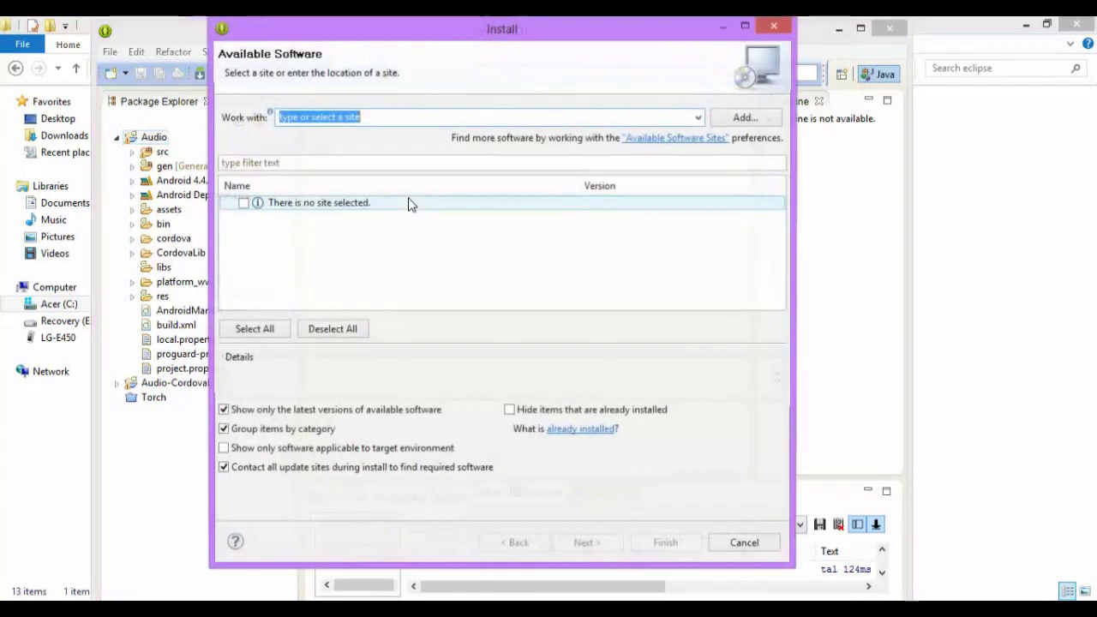
pyautogui.click(733, 120)
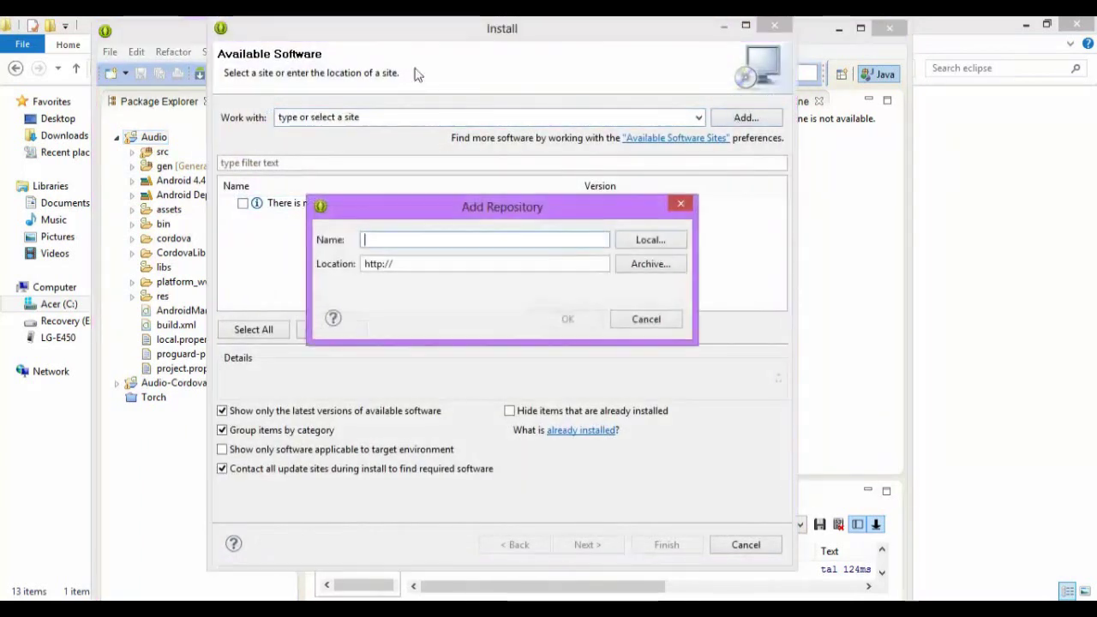
pyautogui.write('ADT')
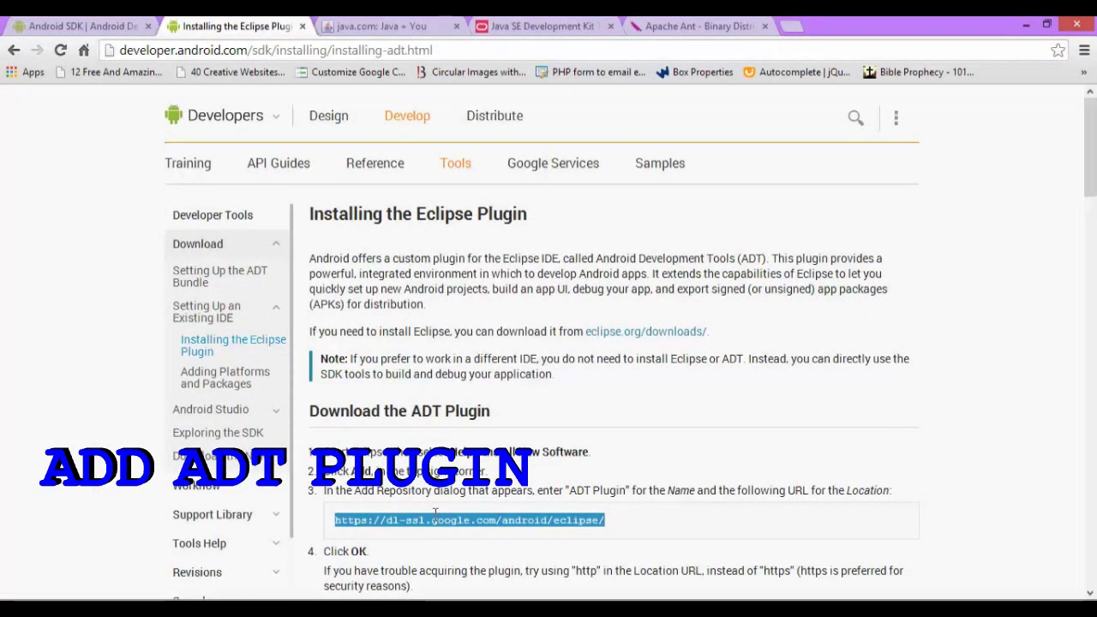
pyautogui.click(437, 521)
pyautogui.moveTo(336, 521); pyautogui.dragTo(590, 524)
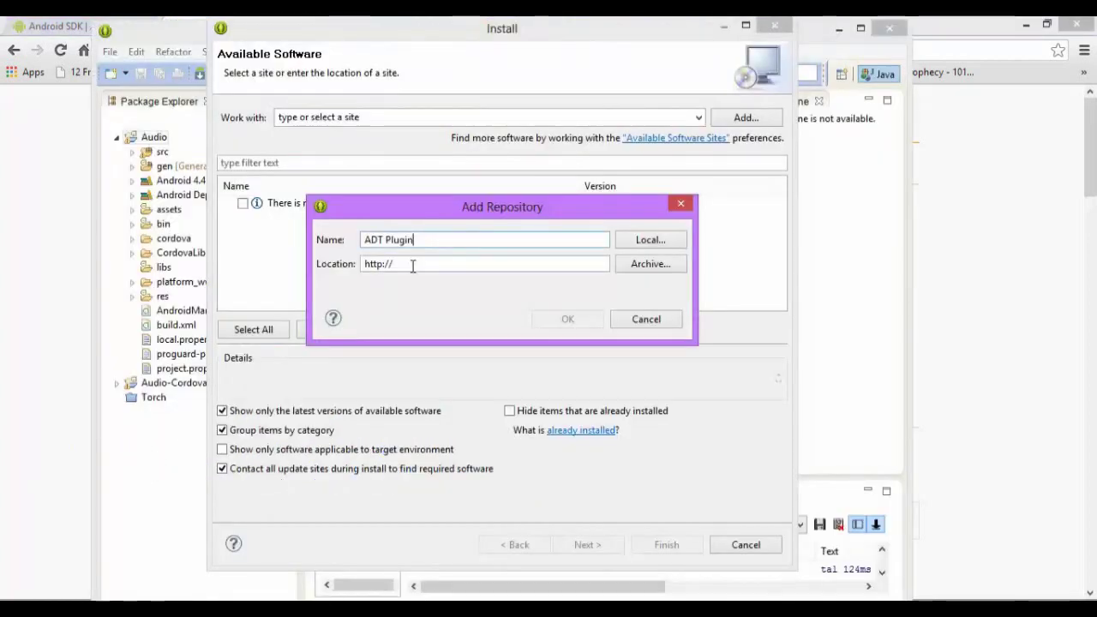
pyautogui.doubleClick(412, 265)
pyautogui.hotkey('ctrl', 'v')
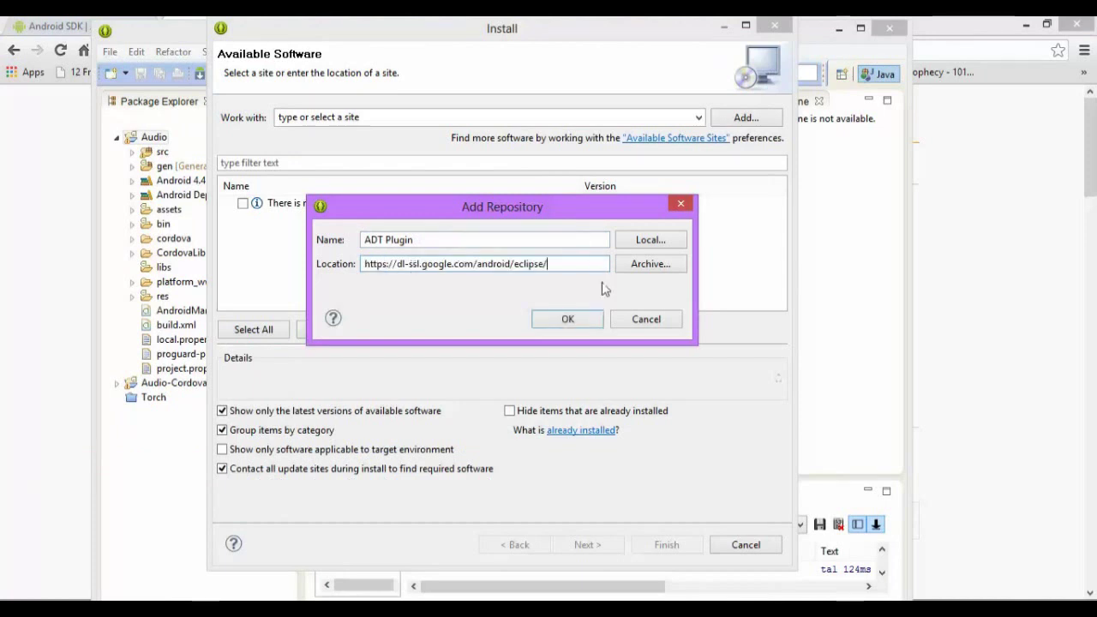
pyautogui.click(577, 324)
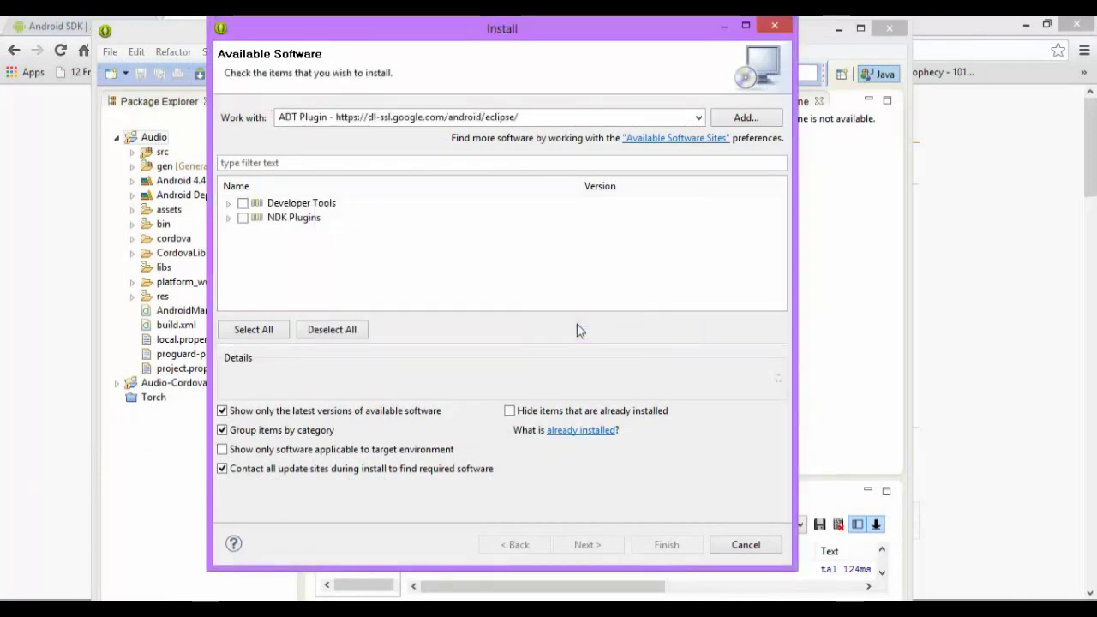
# Try to install all the Developer Tools and NDK Plugins items, and cancel the installation.
pyautogui.click(268, 331)
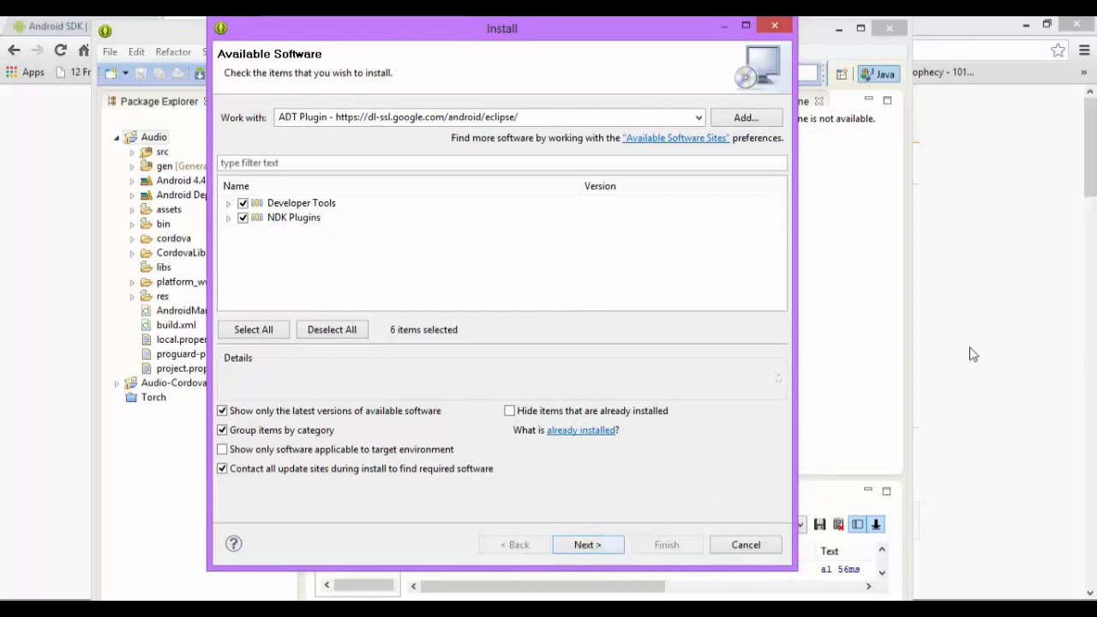
pyautogui.click(588, 545)
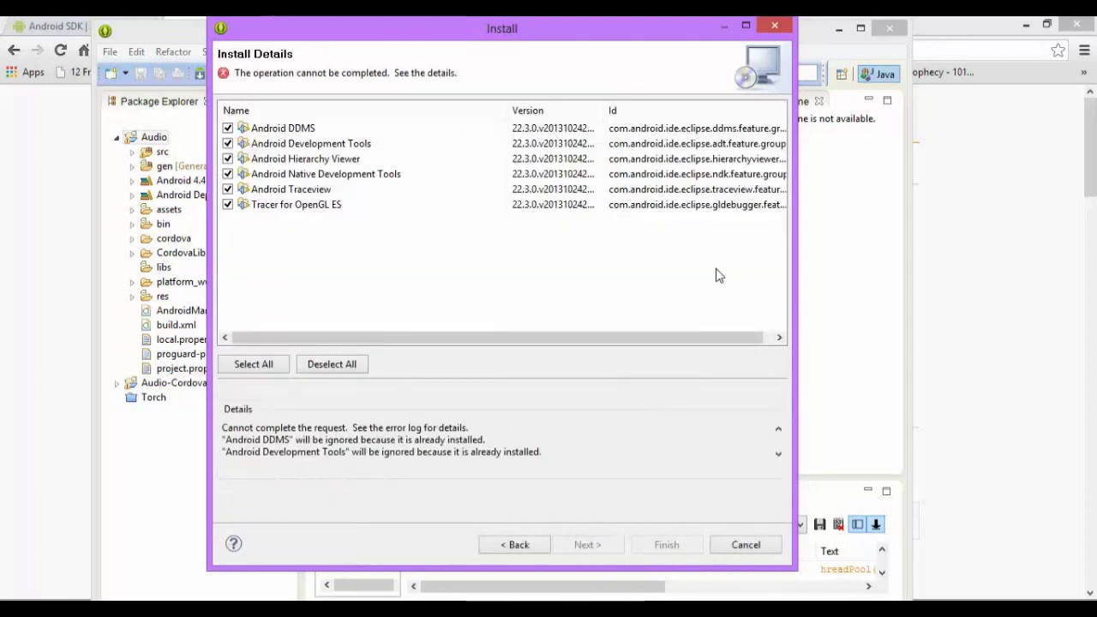
pyautogui.click(741, 548)
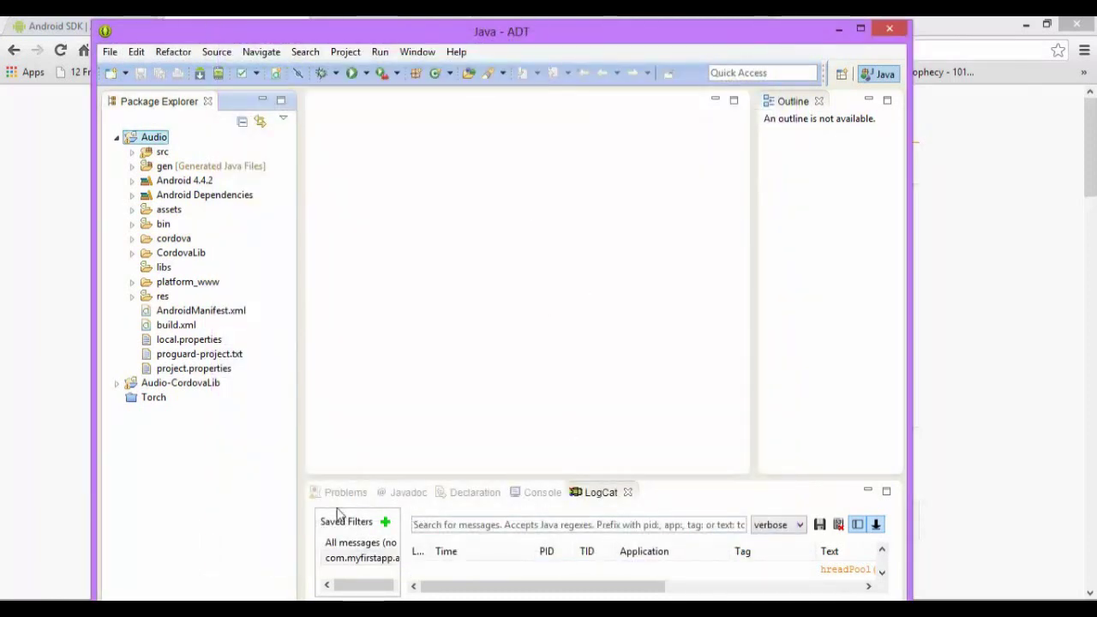
# Switch to the browser and view the java.com, Java SE Development Kit and Apache Ant download pages.
pyautogui.hotkey('alt', 'Tab')
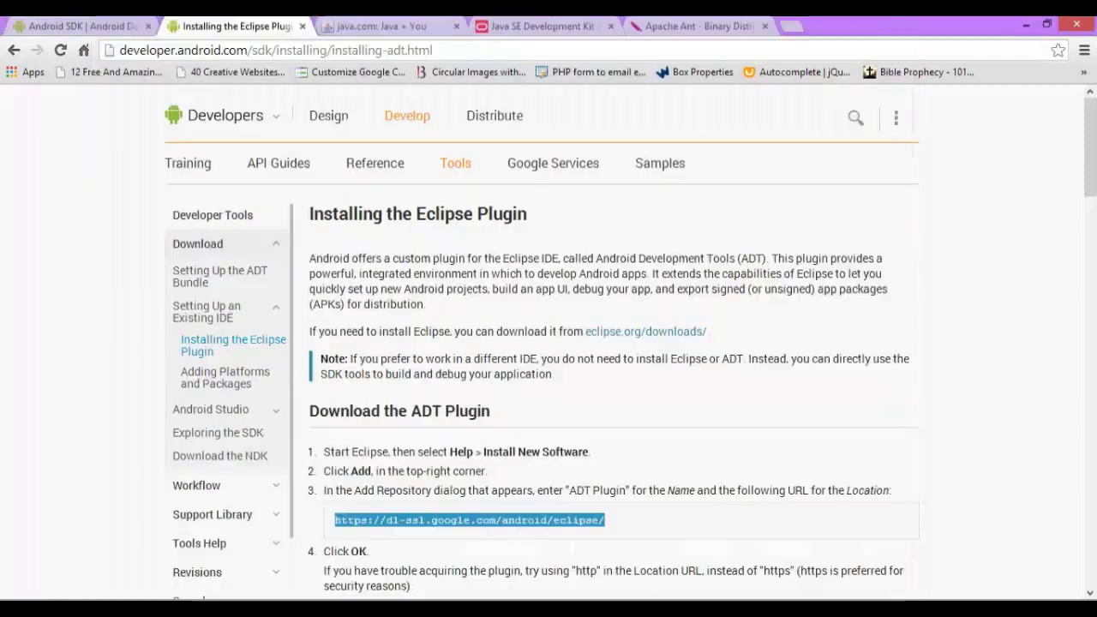
pyautogui.click(370, 26)
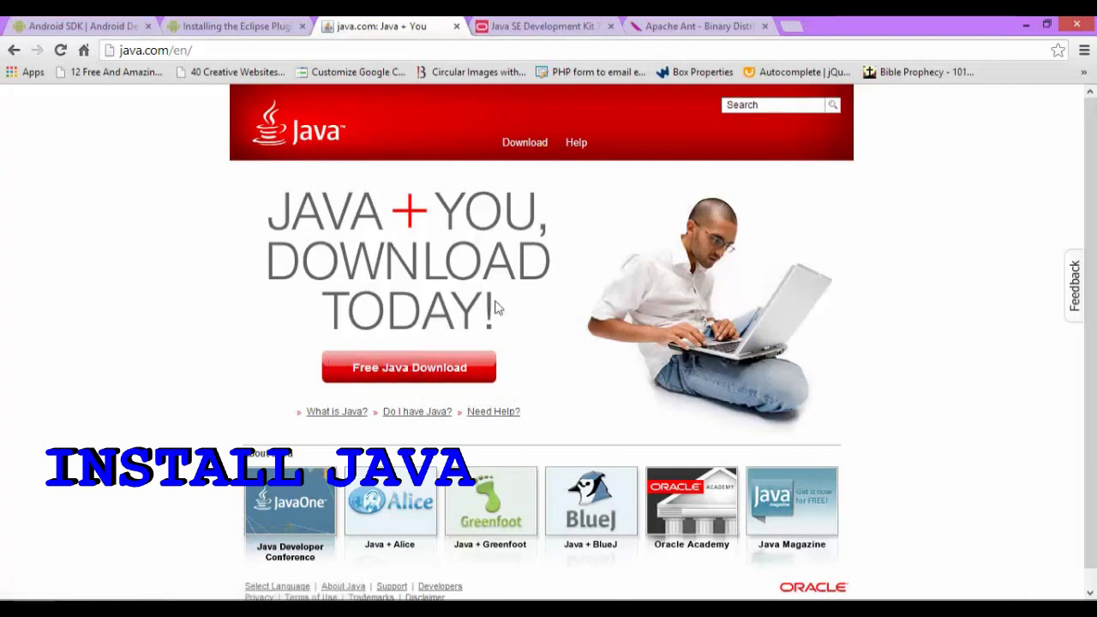
pyautogui.click(540, 25)
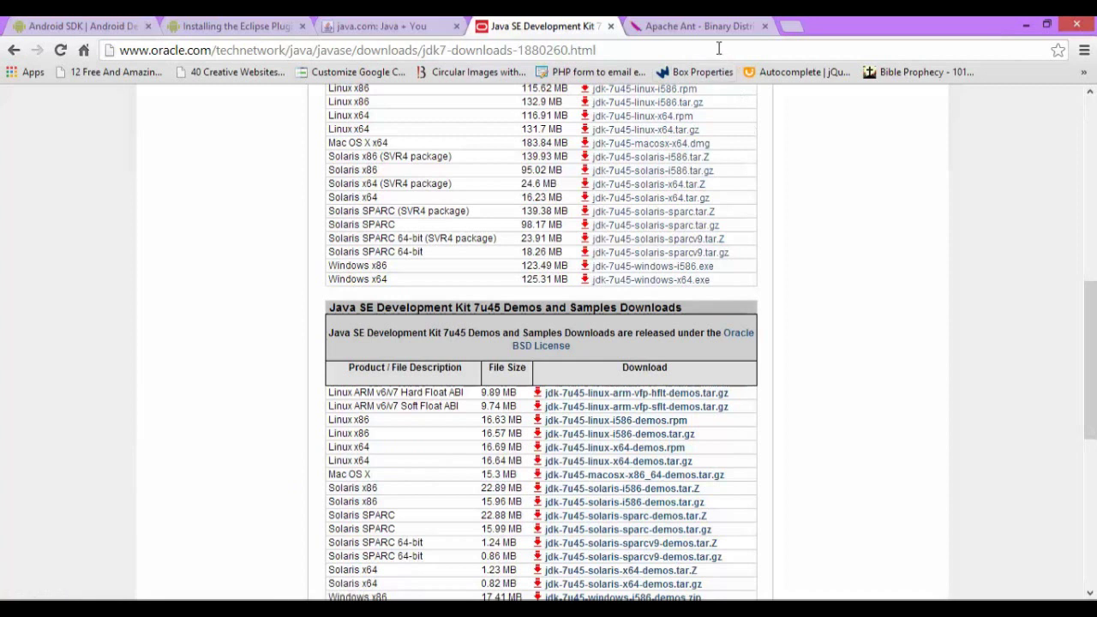
pyautogui.click(710, 24)
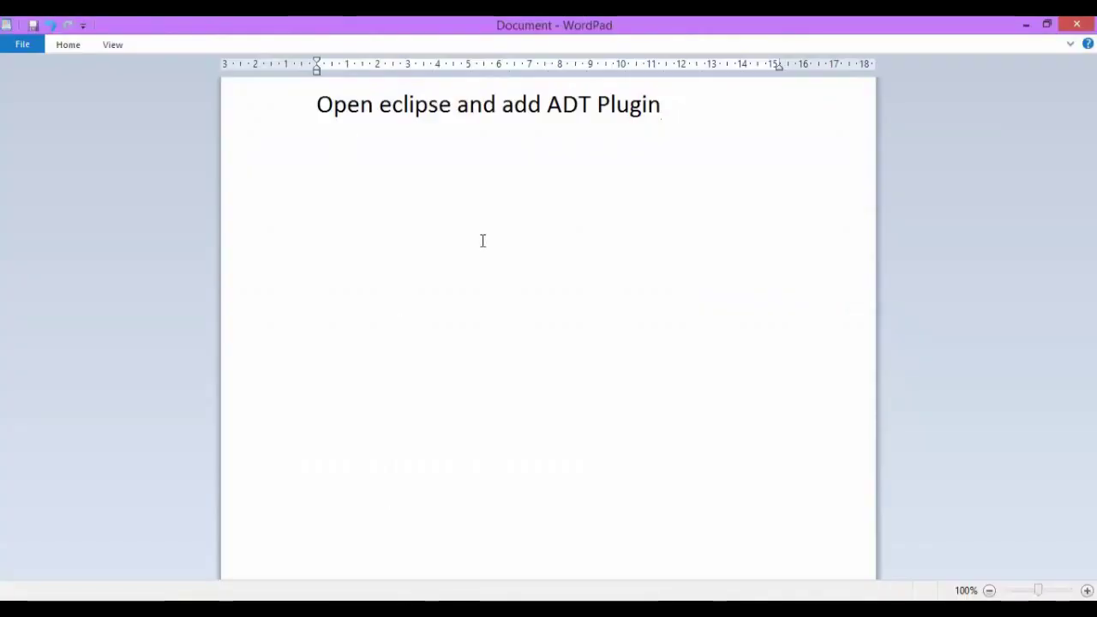
# Switch to the WordPad document and replace its whole text with "Now add java jre and java jdk to your system path".
pyautogui.hotkey('ctrl', 'a')
pyautogui.write('Now add ja')
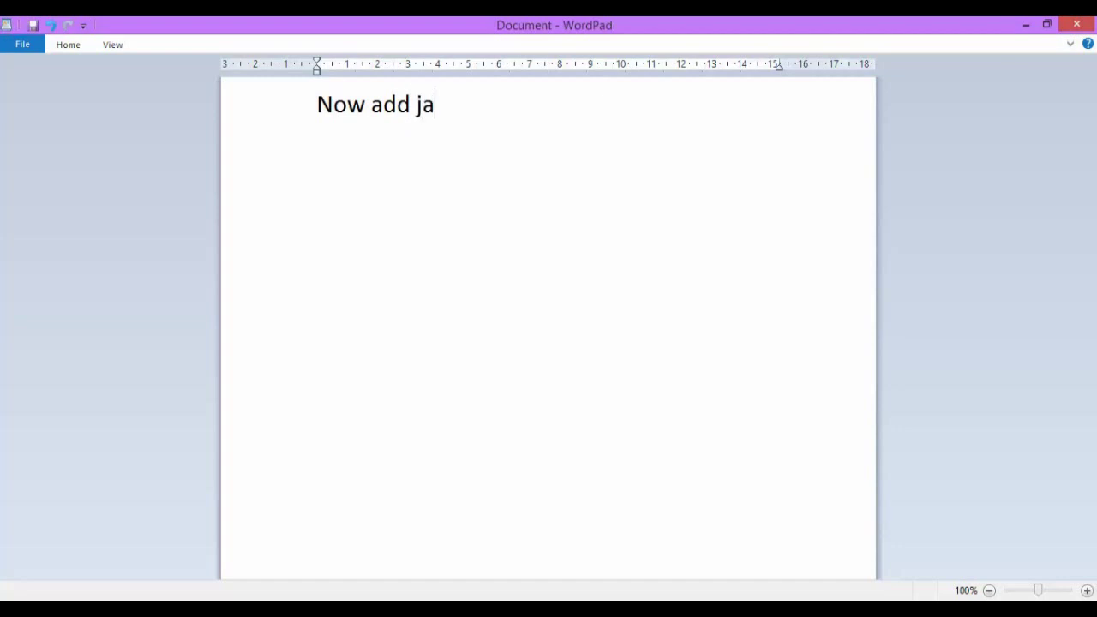
pyautogui.write('va jre and java sdk')
pyautogui.press('BackSpace')
pyautogui.press('BackSpace')
pyautogui.press('BackSpace')
pyautogui.press('BackSpace')
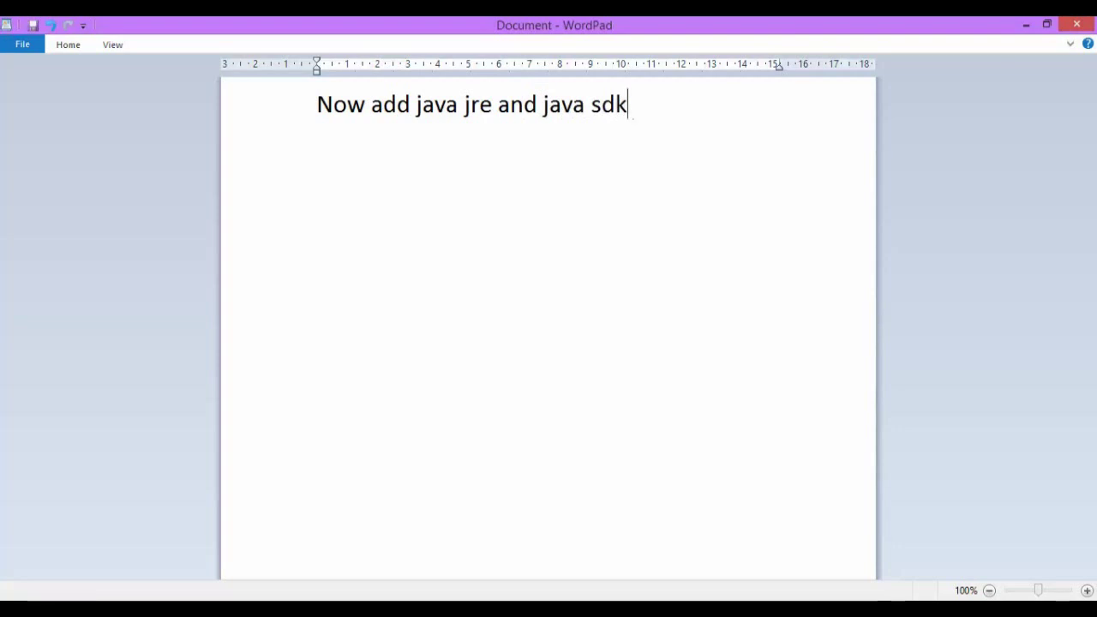
pyautogui.write('jdk tou')
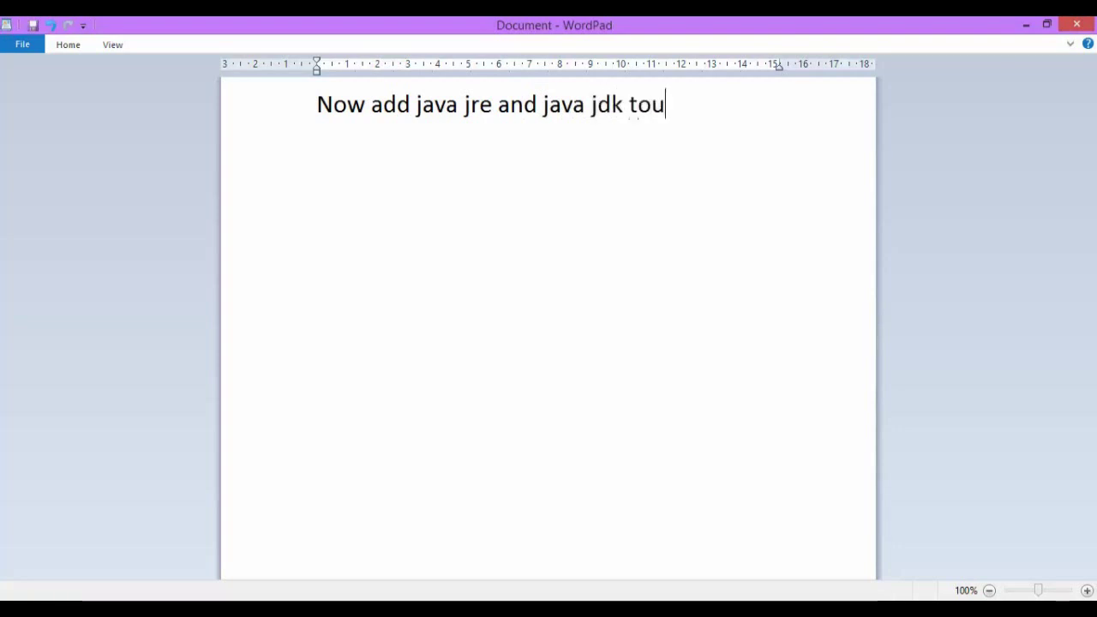
pyautogui.write('your system ')
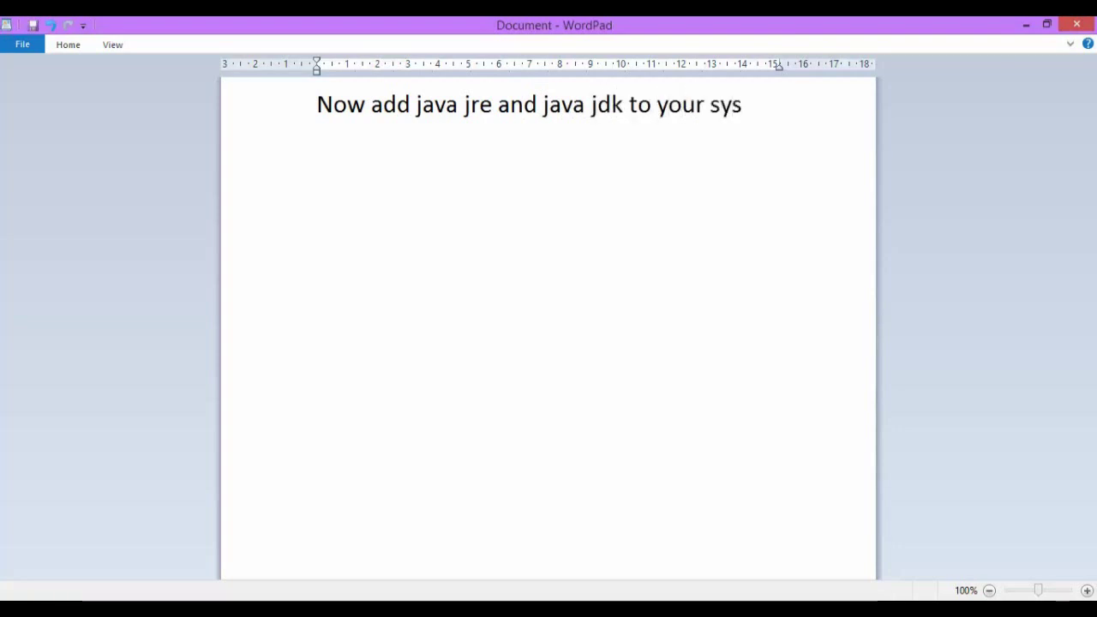
pyautogui.write('path')
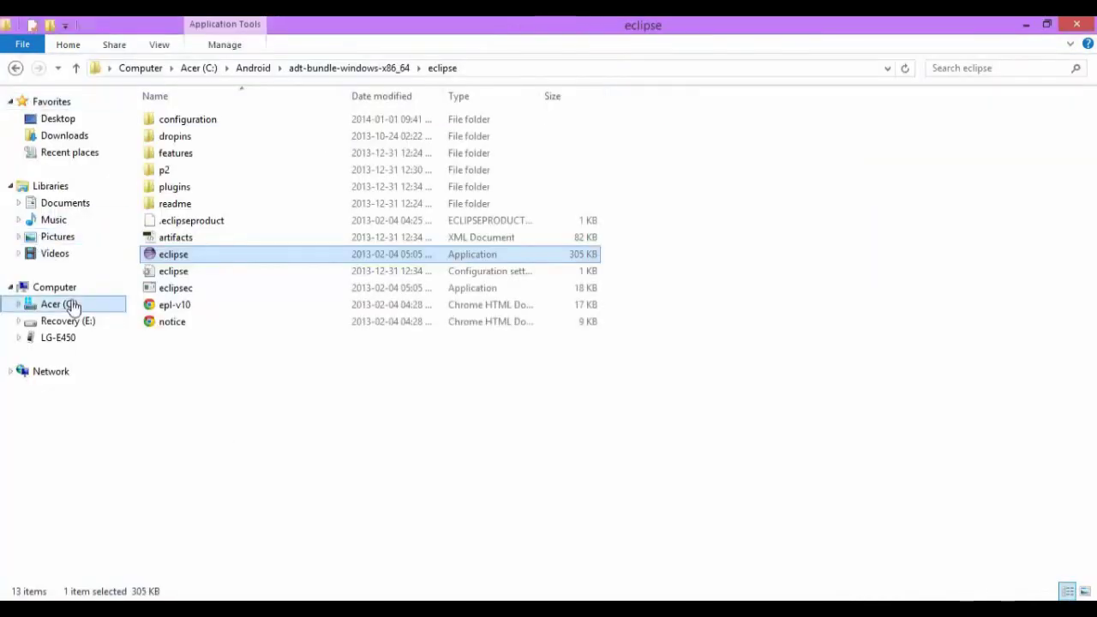
# Copy the path of the jdk1.7.0_25 folder inside C:\Program Files\Java in File Explorer.
pyautogui.click(71, 305)
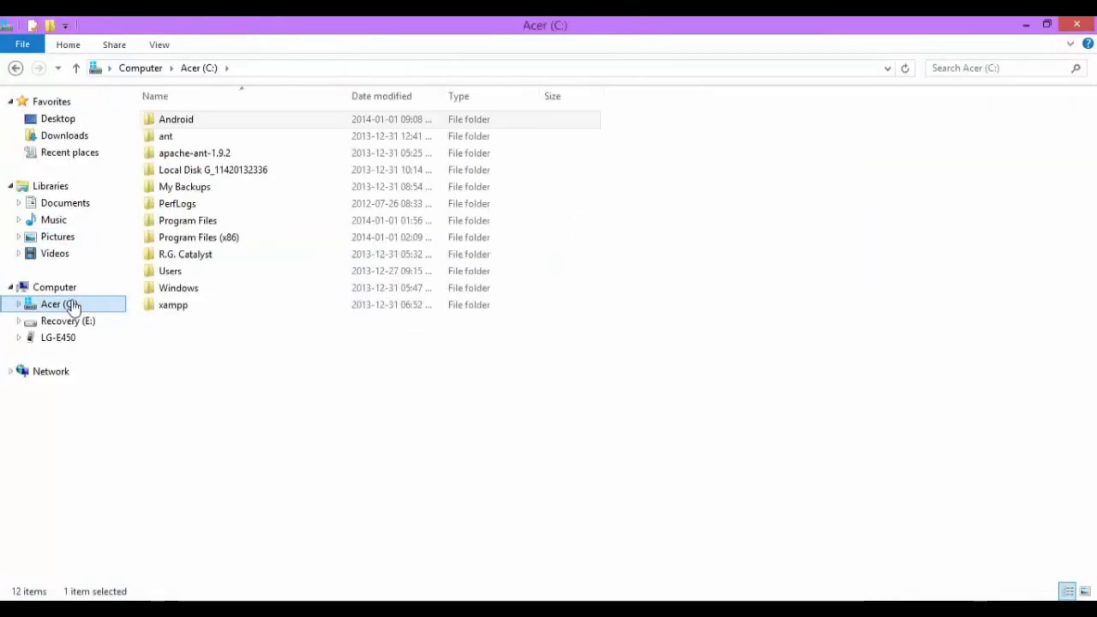
pyautogui.doubleClick(190, 222)
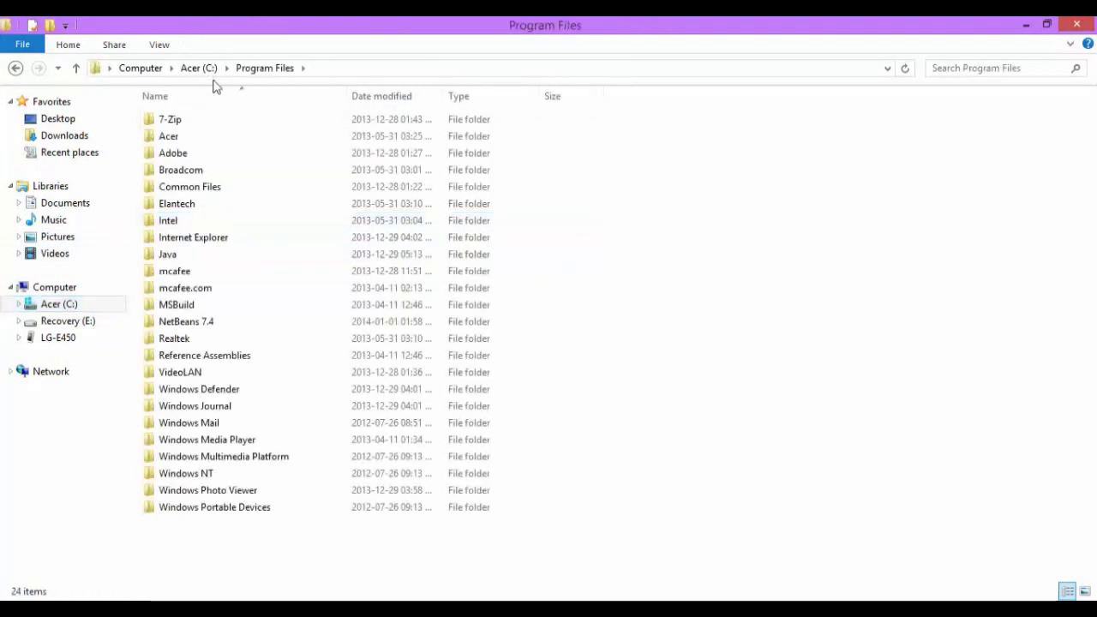
pyautogui.doubleClick(177, 256)
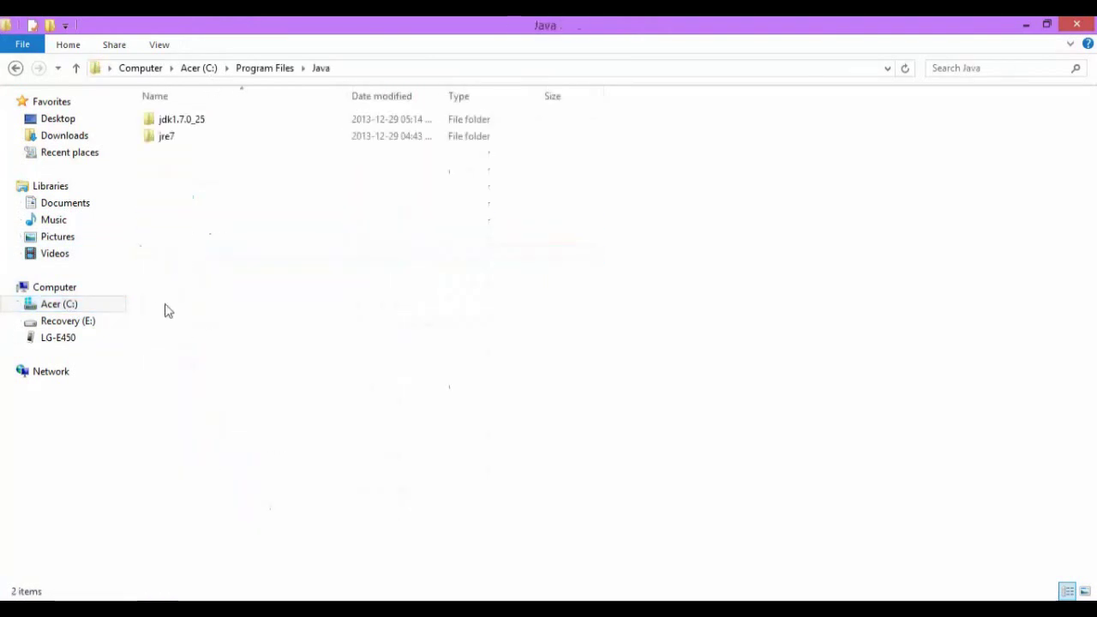
pyautogui.click(189, 122)
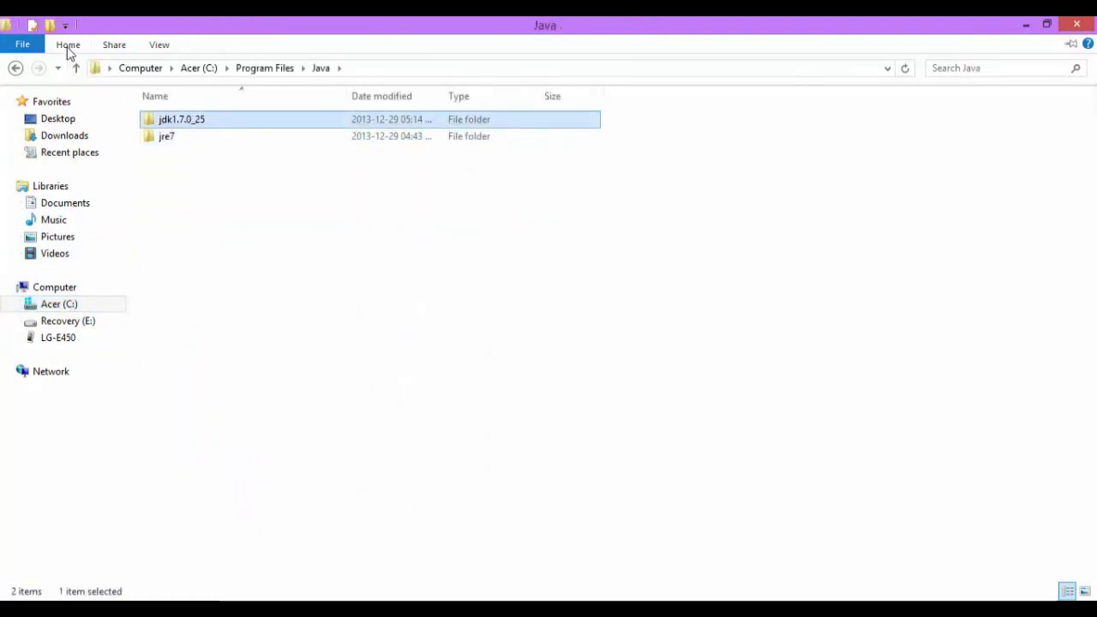
pyautogui.click(69, 45)
pyautogui.click(184, 139)
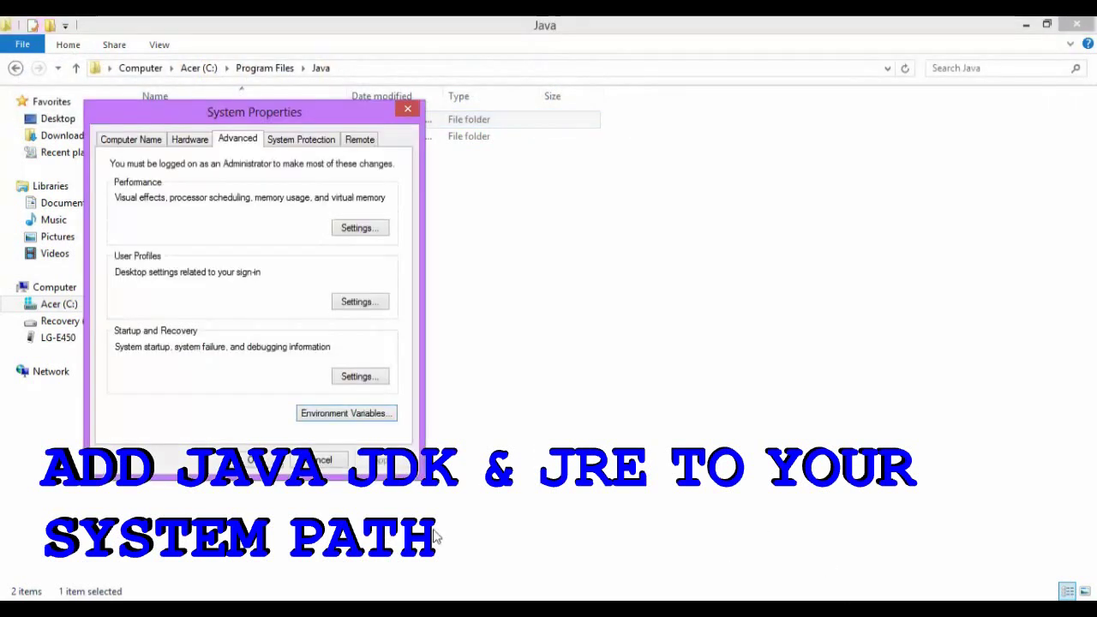
# Examine the Java jdk1.7.0_25\bin entry in the value of the Path system variable and close the environment variables.
pyautogui.click(370, 415)
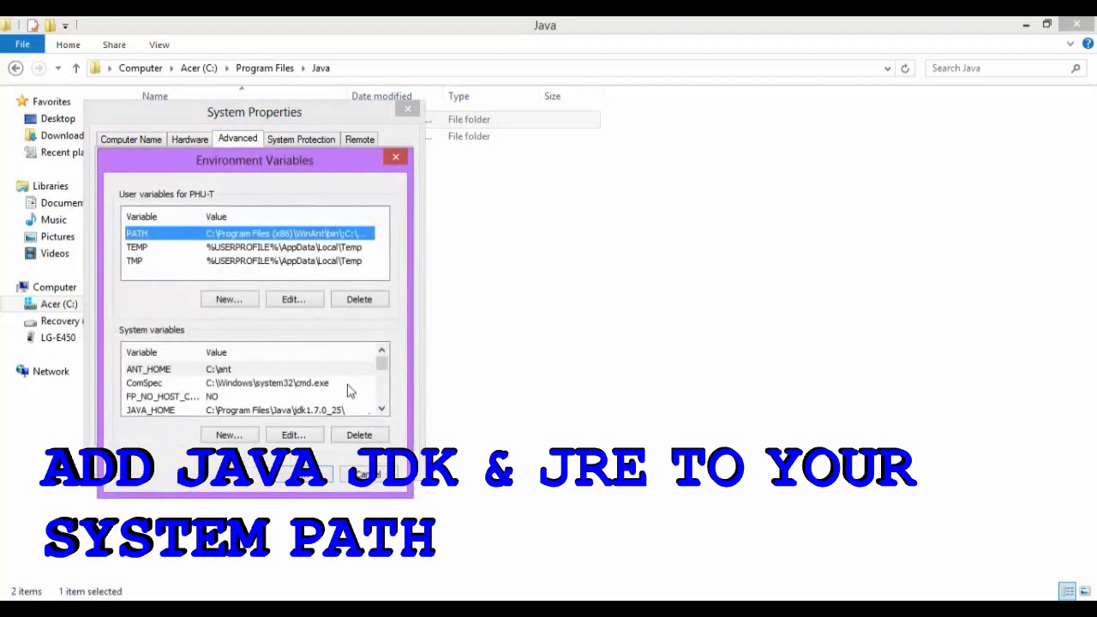
pyautogui.scroll(-1, 383, 395)
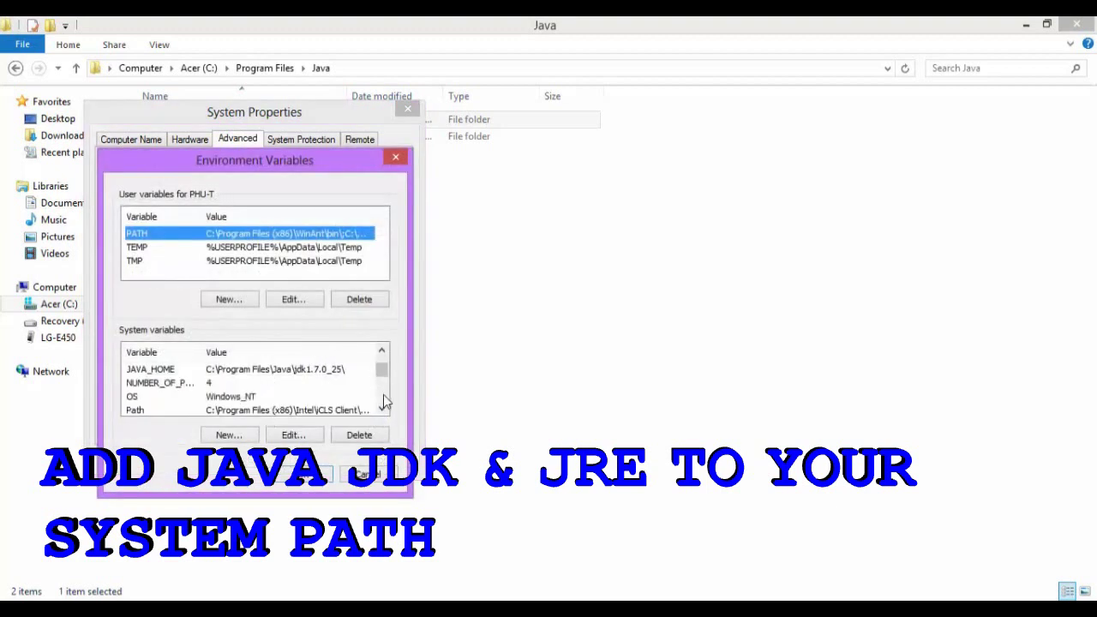
pyautogui.scroll(-1, 383, 394)
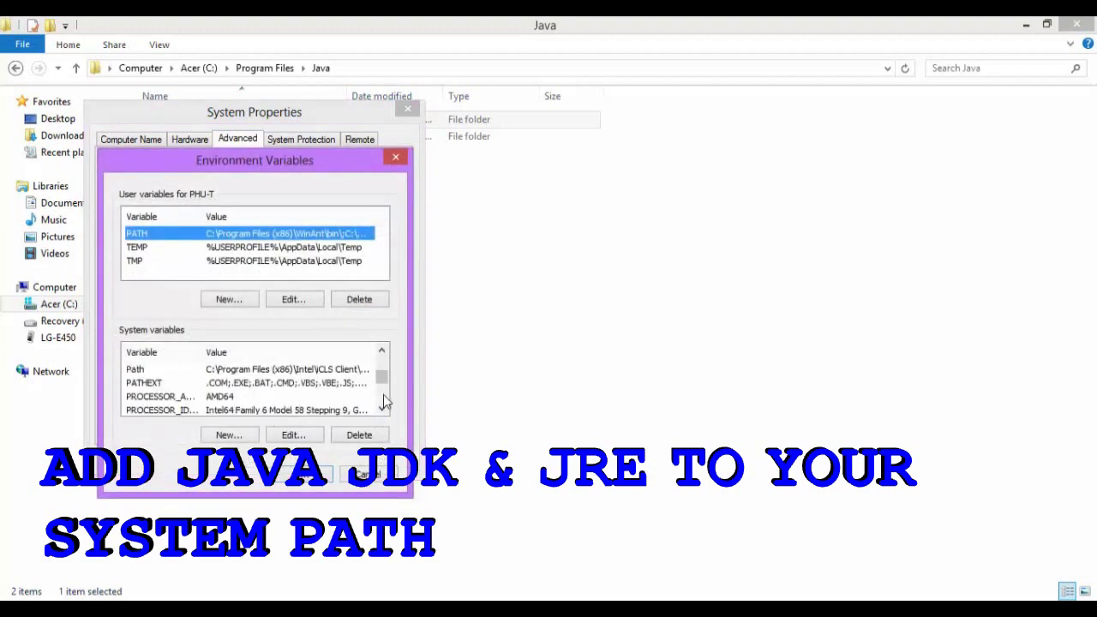
pyautogui.doubleClick(313, 370)
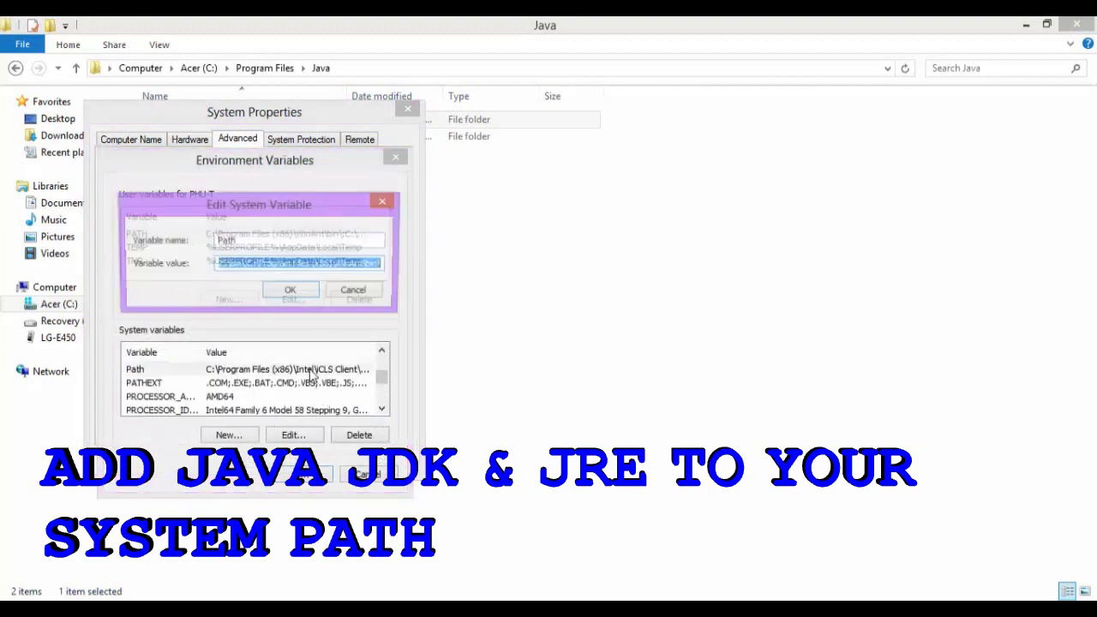
pyautogui.click(283, 264)
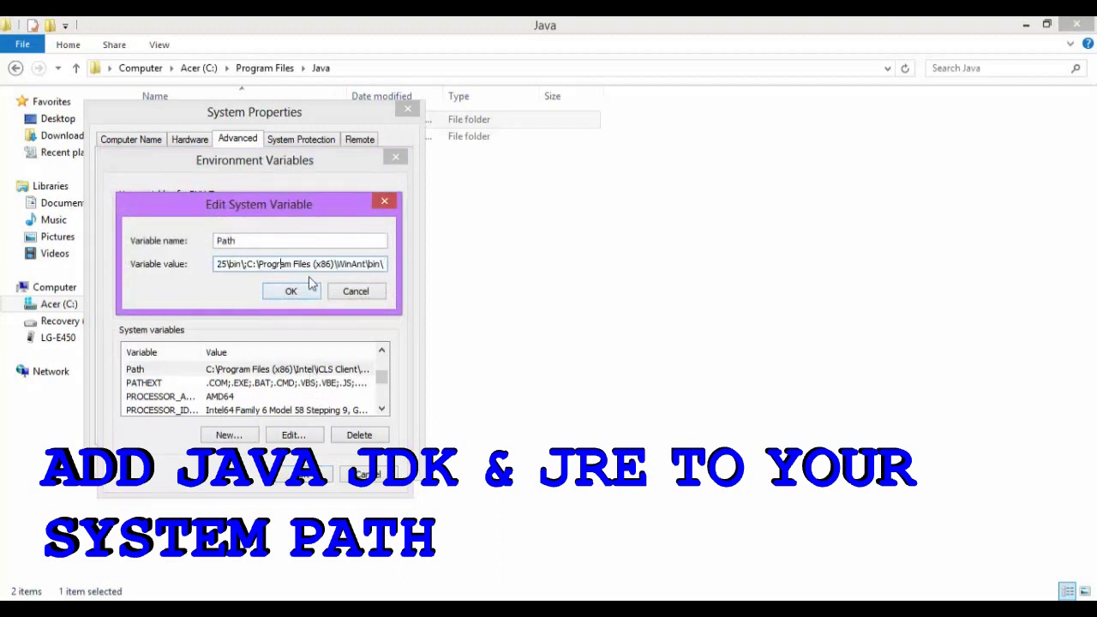
pyautogui.press('Left')
pyautogui.press('Left')
pyautogui.press('Left')
pyautogui.press('Left')
pyautogui.press('Left')
pyautogui.press('Left')
pyautogui.press('Left')
pyautogui.press('Left')
pyautogui.press('Left')
pyautogui.press('Left')
pyautogui.press('Left')
pyautogui.press('Left')
pyautogui.press('Left')
pyautogui.press('Left')
pyautogui.press('Left')
pyautogui.press('Left')
pyautogui.press('Left')
pyautogui.press('Left')
pyautogui.press('Left')
pyautogui.press('Left')
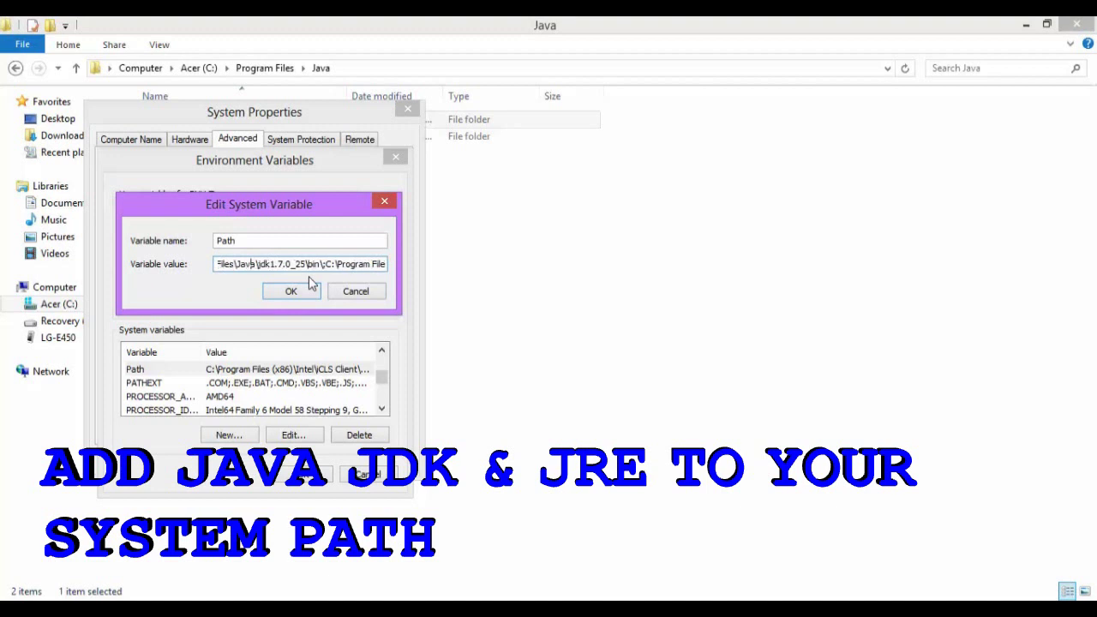
pyautogui.doubleClick(305, 264)
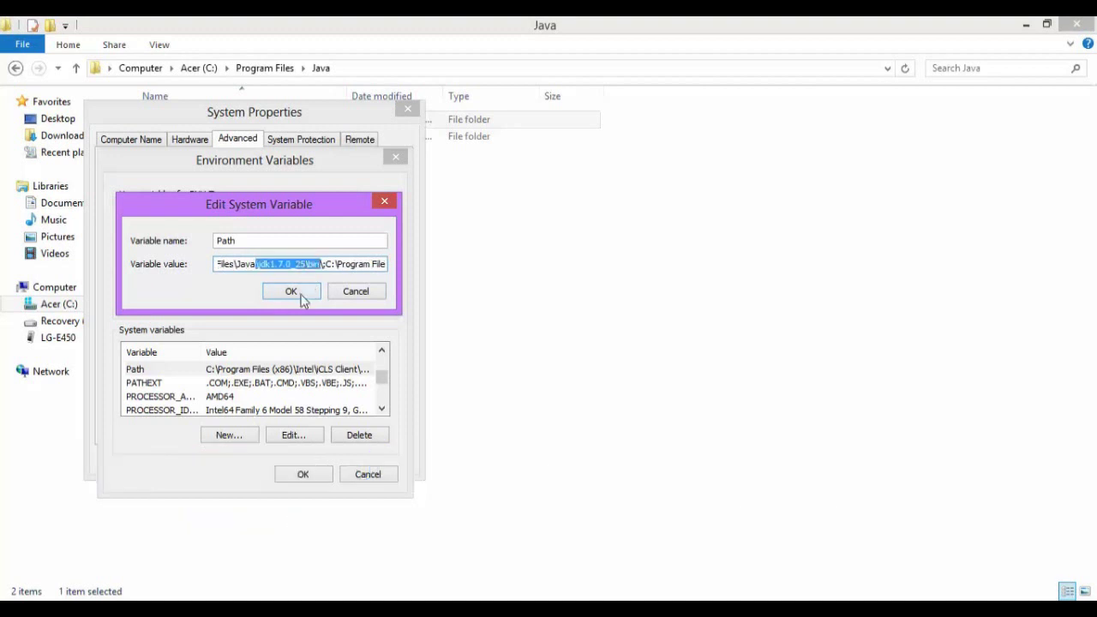
pyautogui.click(300, 294)
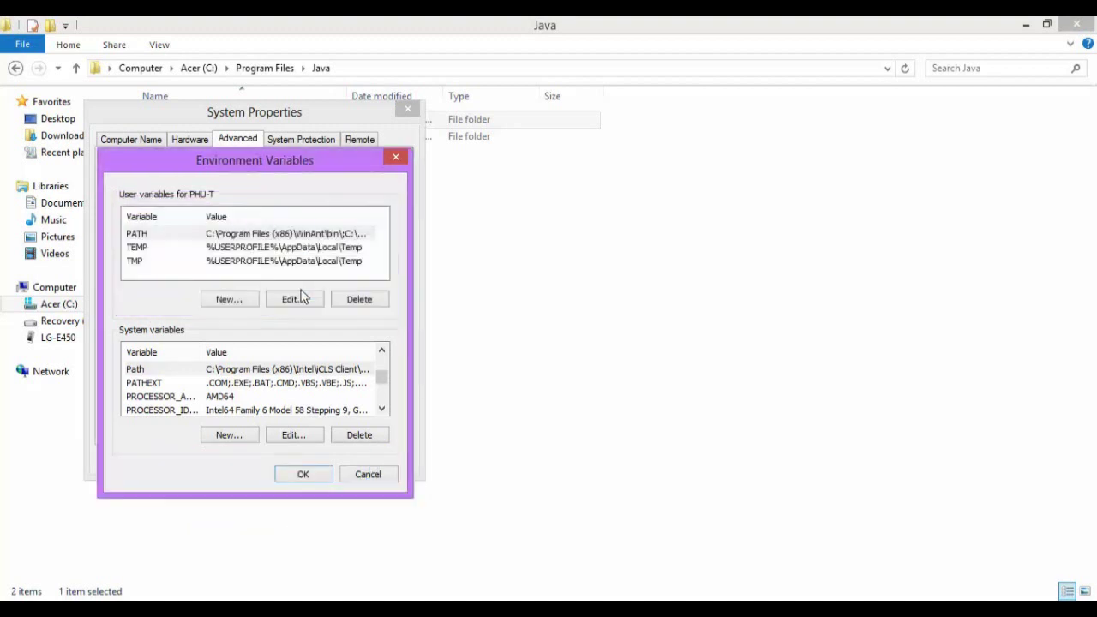
pyautogui.click(302, 476)
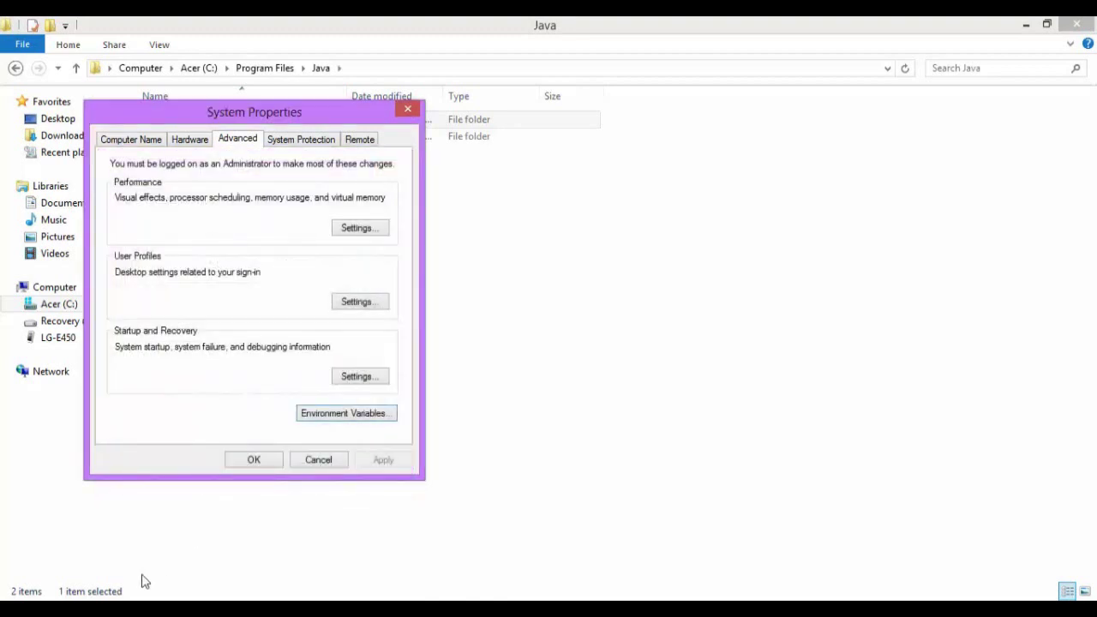
# Switch to the WordPad document and replace its whole text with "Unzip apache ant zip and copy bin and lib folder".
pyautogui.moveTo(51, 608)
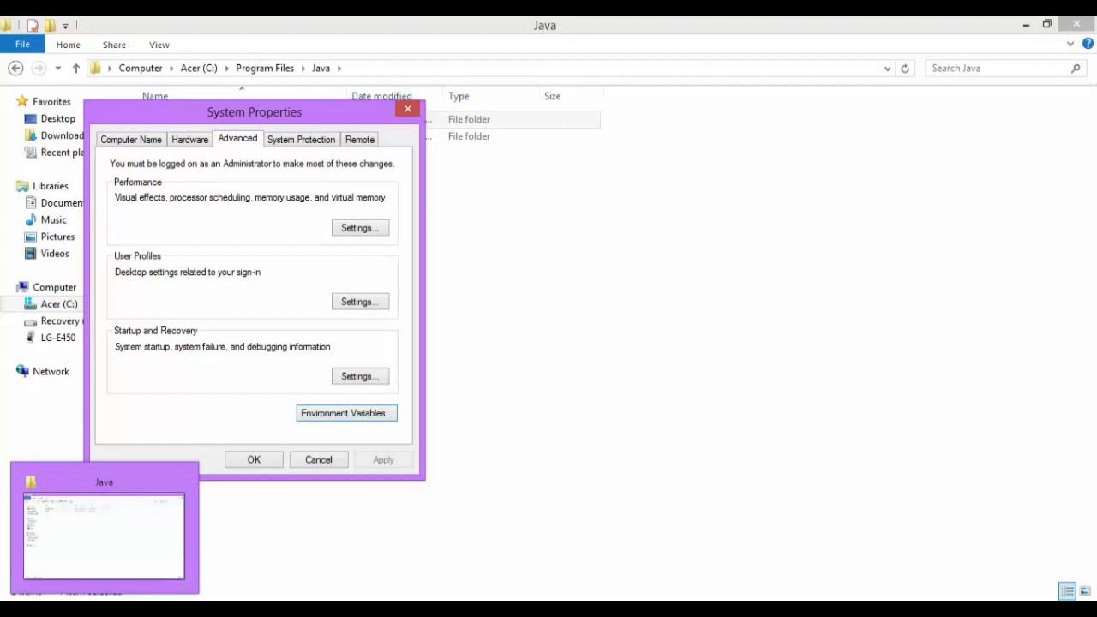
pyautogui.click(51, 608)
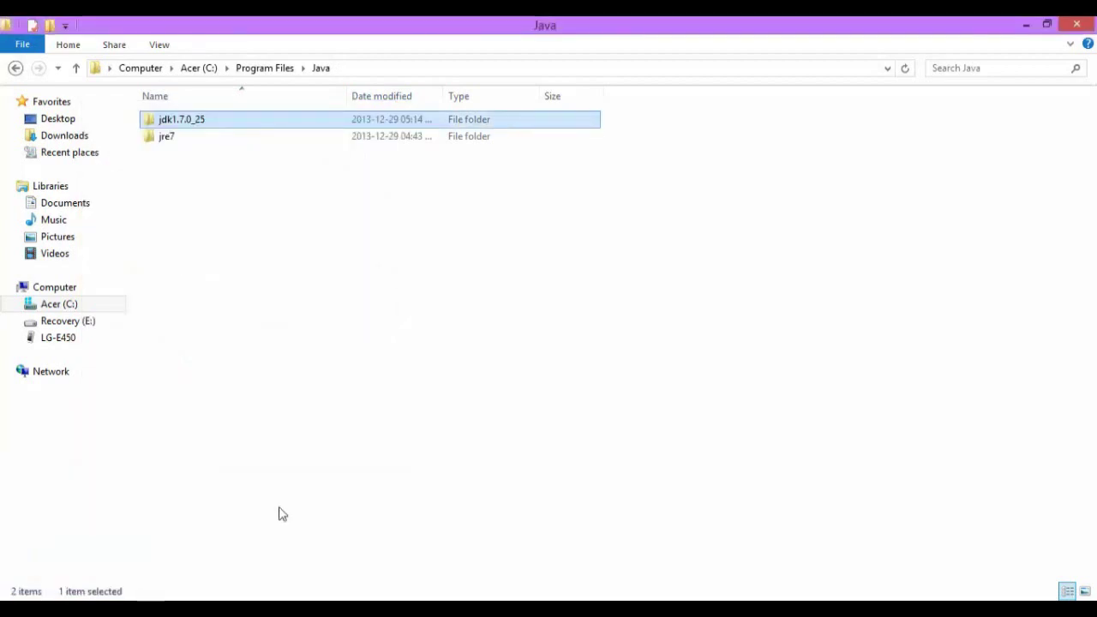
pyautogui.hotkey('alt', 'Tab')
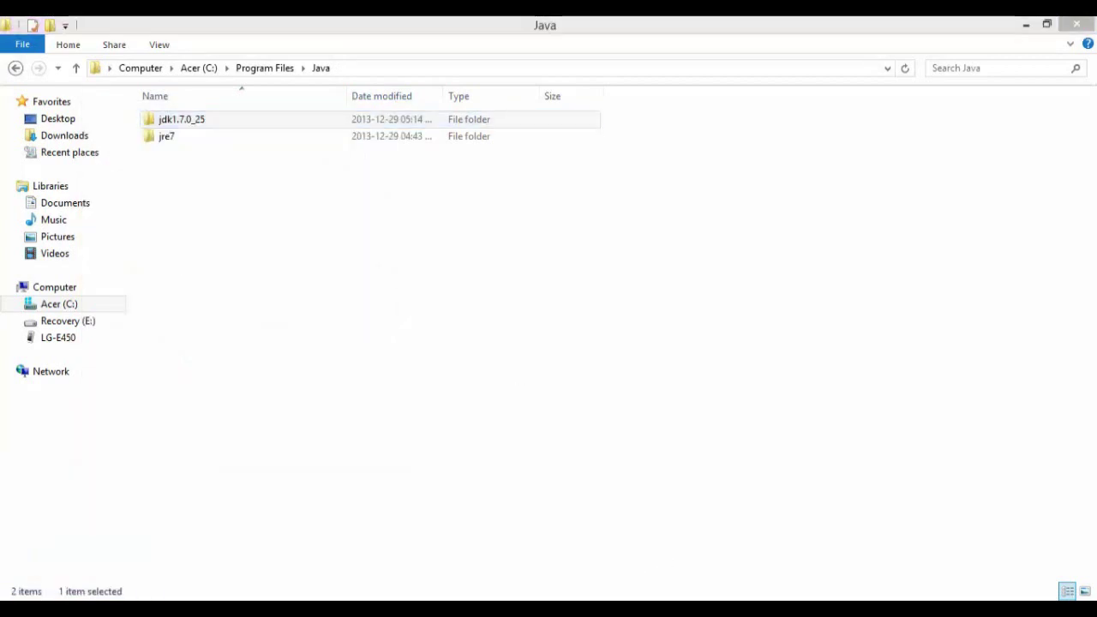
pyautogui.hotkey('ctrl', 'a')
pyautogui.write('Un')
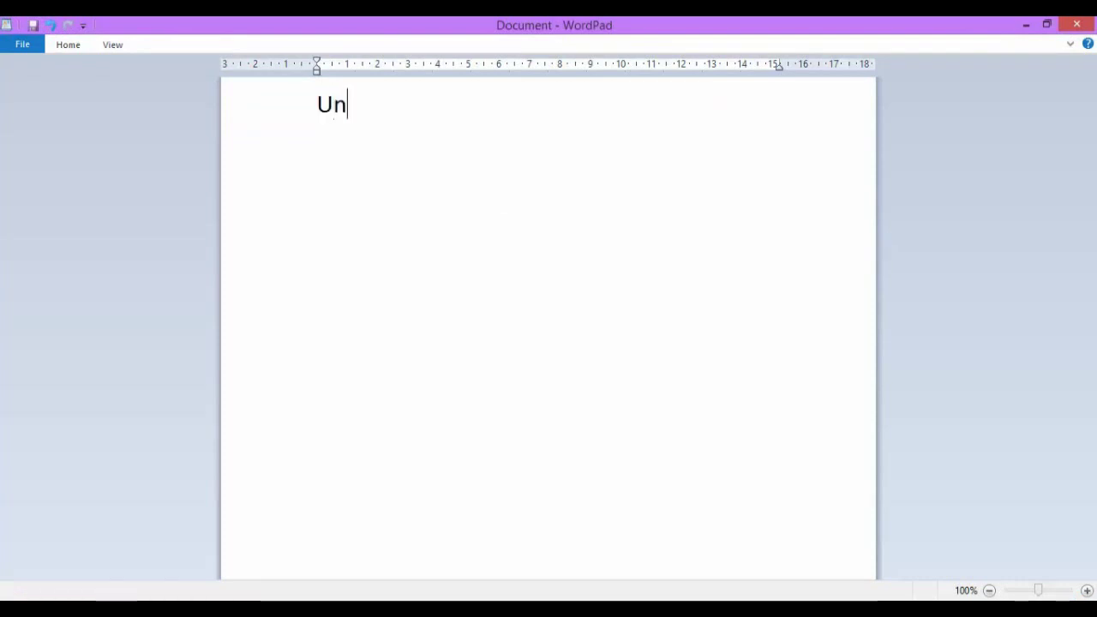
pyautogui.write('zip apache a')
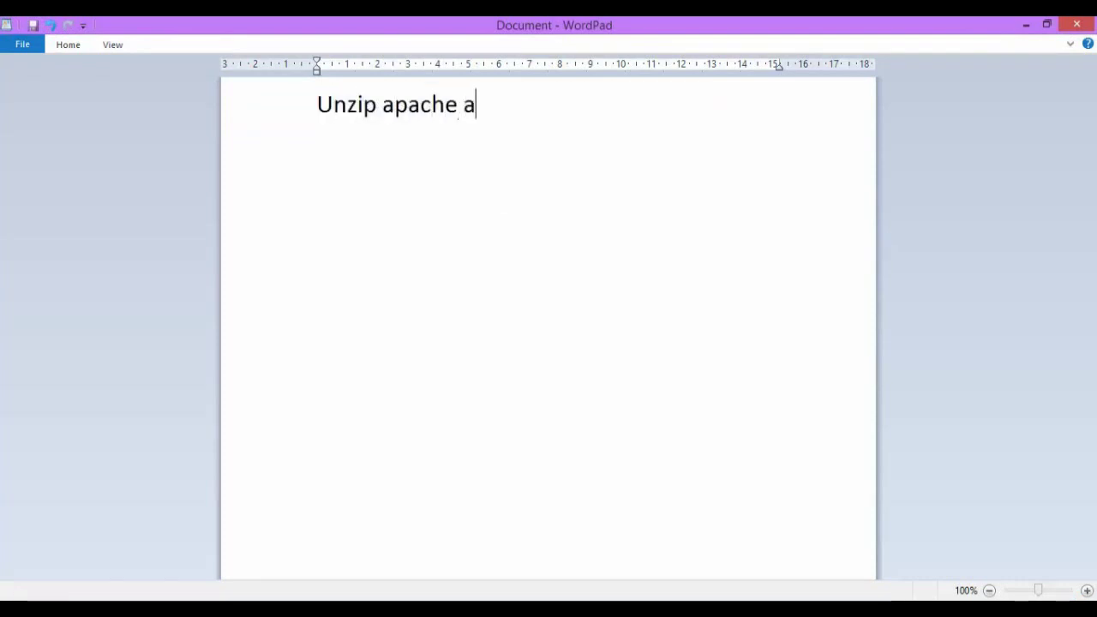
pyautogui.write('nt zip and ')
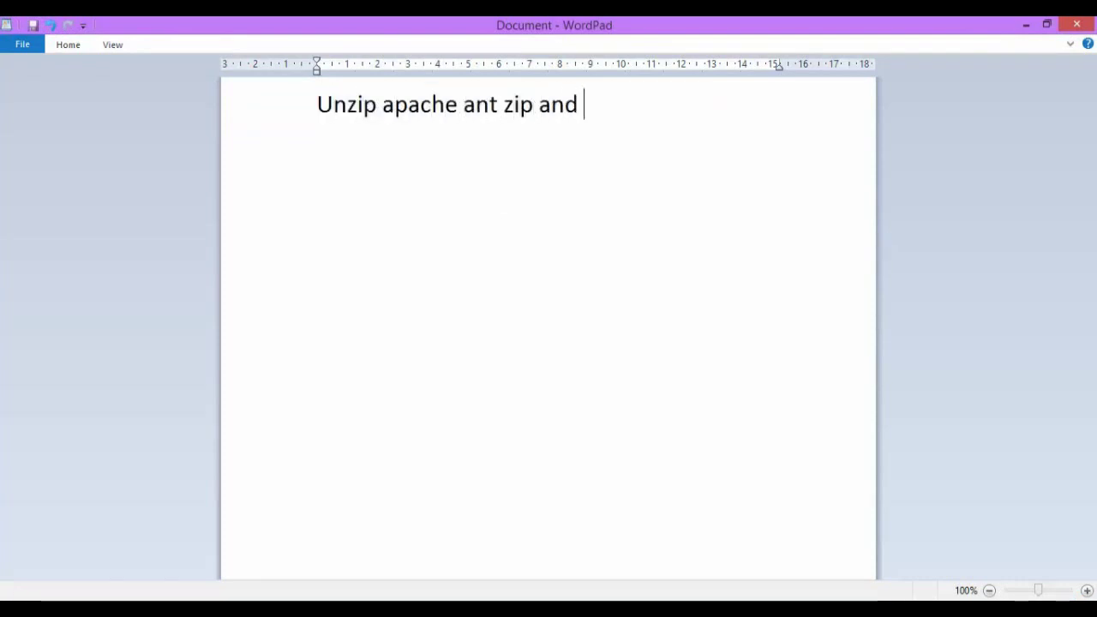
pyautogui.write('copy bin and k')
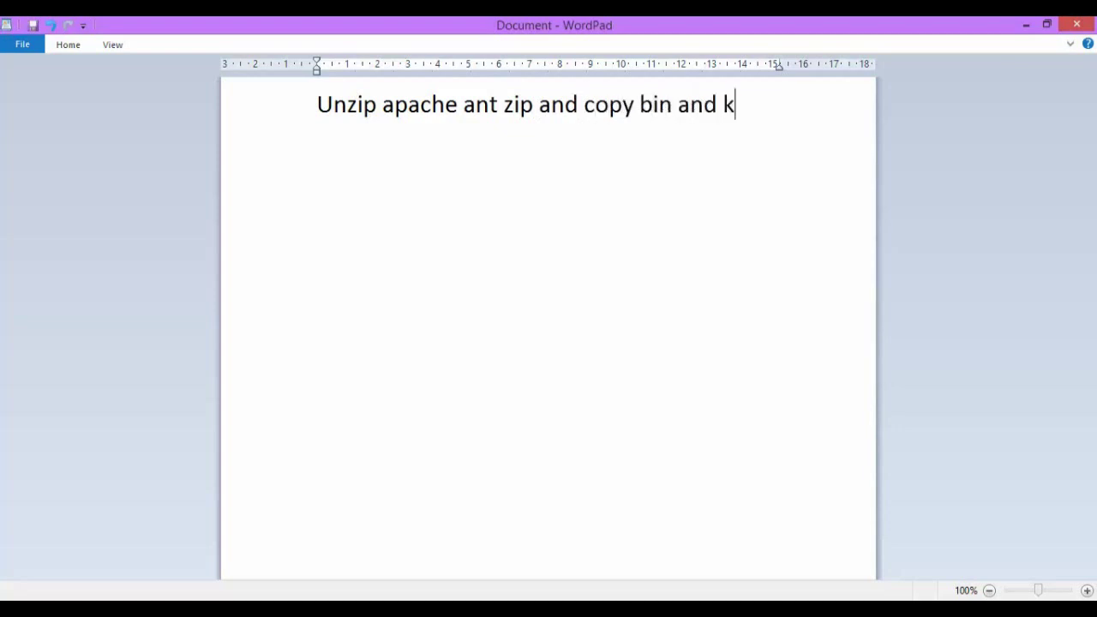
pyautogui.press('BackSpace')
pyautogui.write('lib foldre')
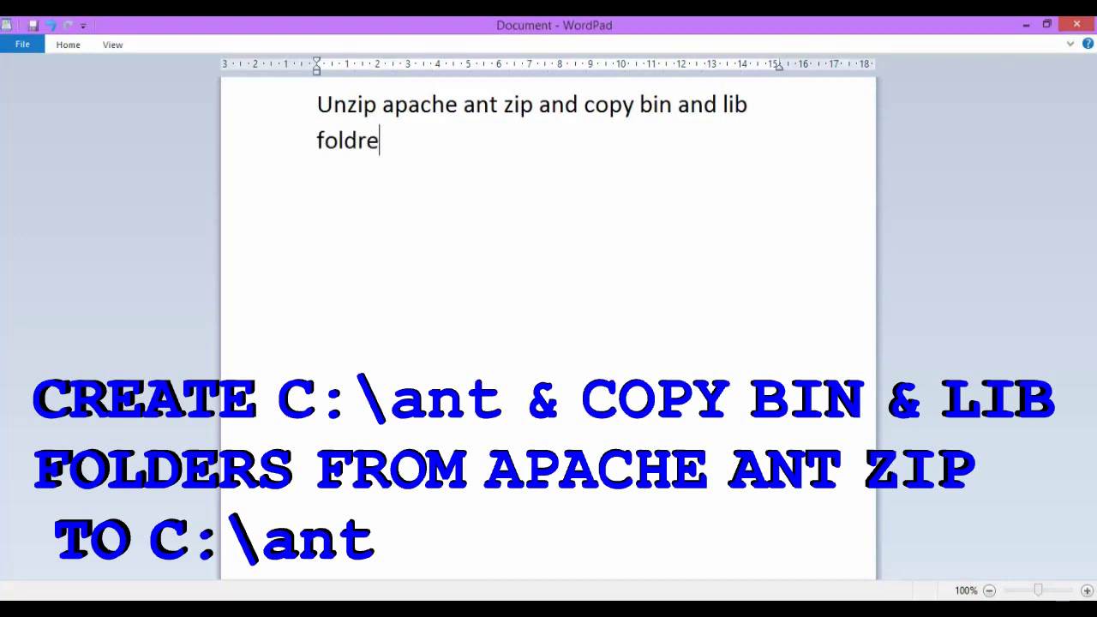
pyautogui.press('BackSpace')
pyautogui.press('BackSpace')
pyautogui.write('er')
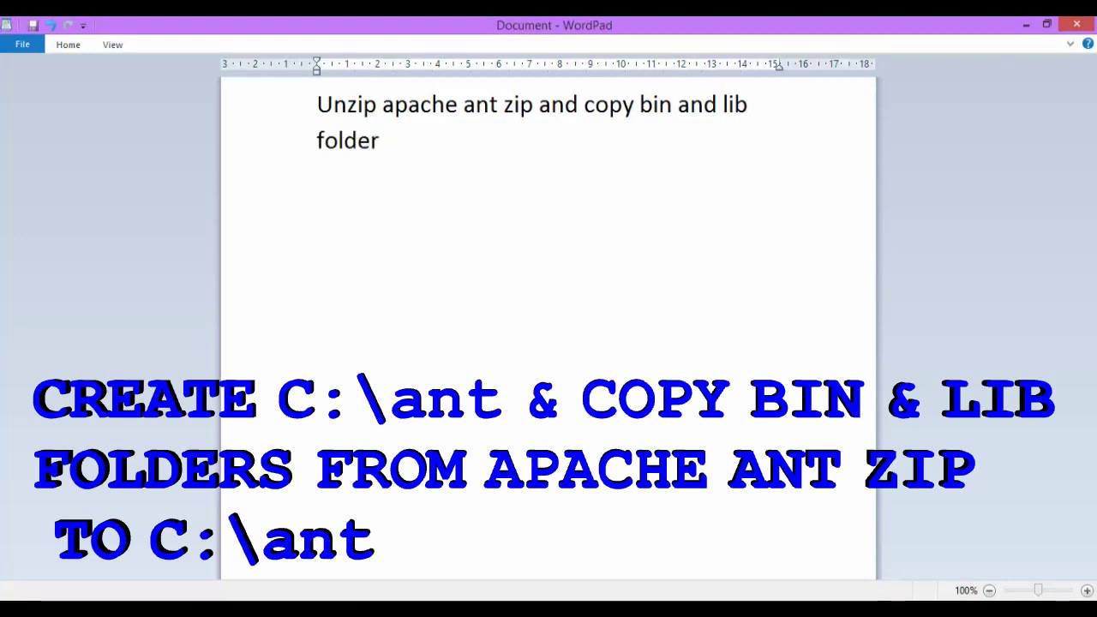
pyautogui.write(' to a new folder')
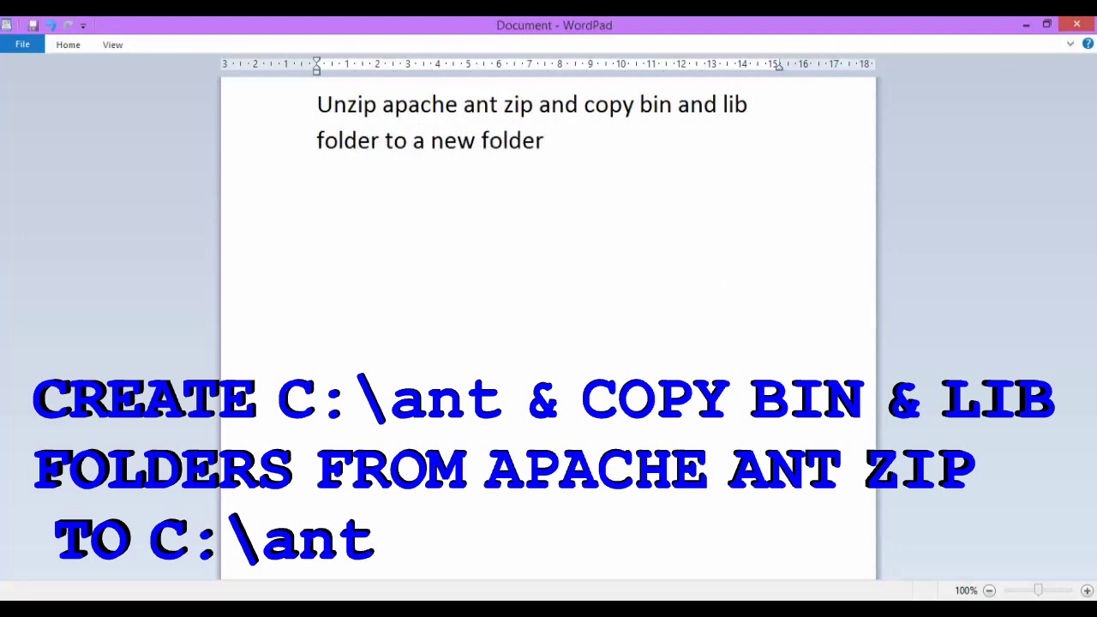
pyautogui.write(' in')
pyautogui.press('BackSpace')
pyautogui.press('BackSpace')
pyautogui.press('BackSpace')
pyautogui.press('BackSpace')
pyautogui.press('BackSpace')
pyautogui.press('BackSpace')
pyautogui.press('BackSpace')
pyautogui.press('BackSpace')
pyautogui.press('BackSpace')
pyautogui.press('BackSpace')
pyautogui.press('BackSpace')
pyautogui.press('BackSpace')
pyautogui.press('BackSpace')
pyautogui.press('BackSpace')
pyautogui.press('BackSpace')
pyautogui.press('BackSpace')
pyautogui.press('BackSpace')
pyautogui.press('BackSpace')
pyautogui.press('BackSpace')
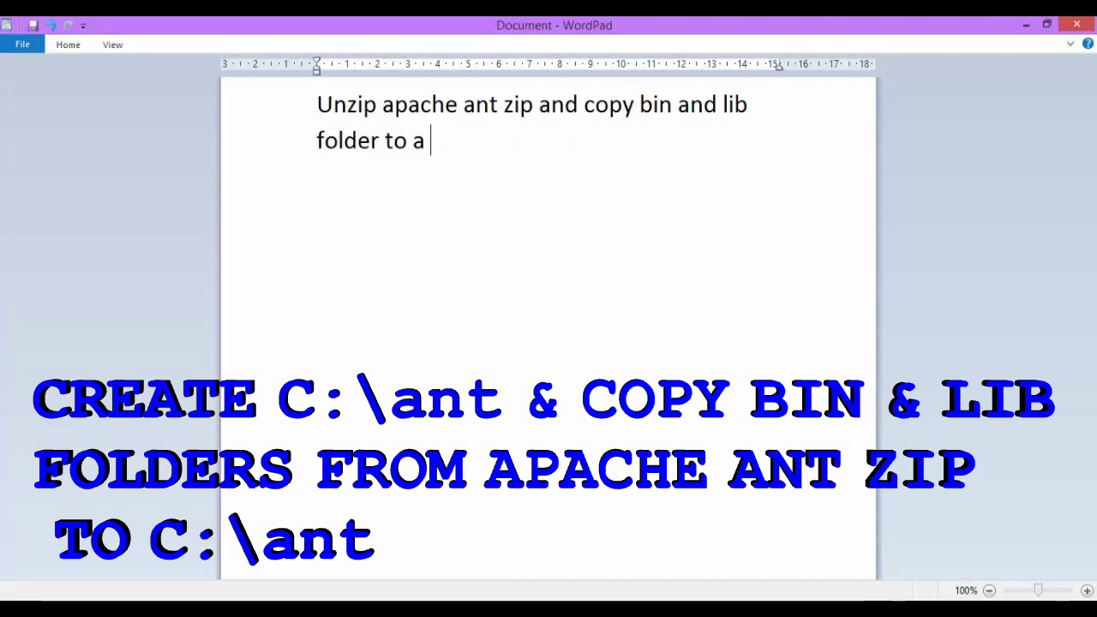
# Continue the sentence with "and create a new folder C:\ant and copy those folders there".
pyautogui.write('and create ')
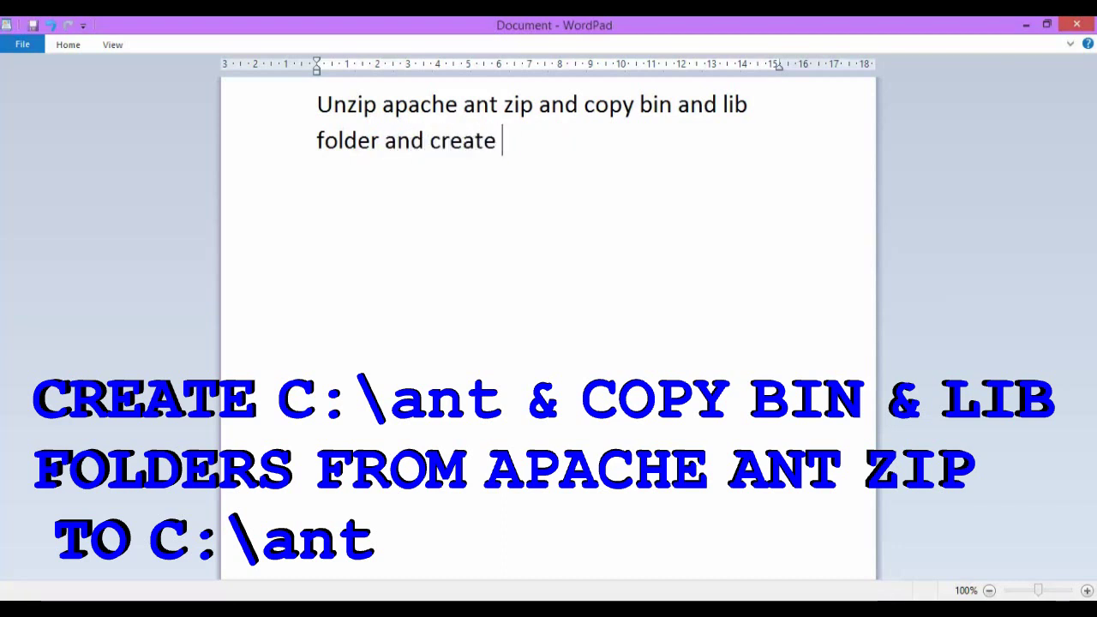
pyautogui.write('a new fol')
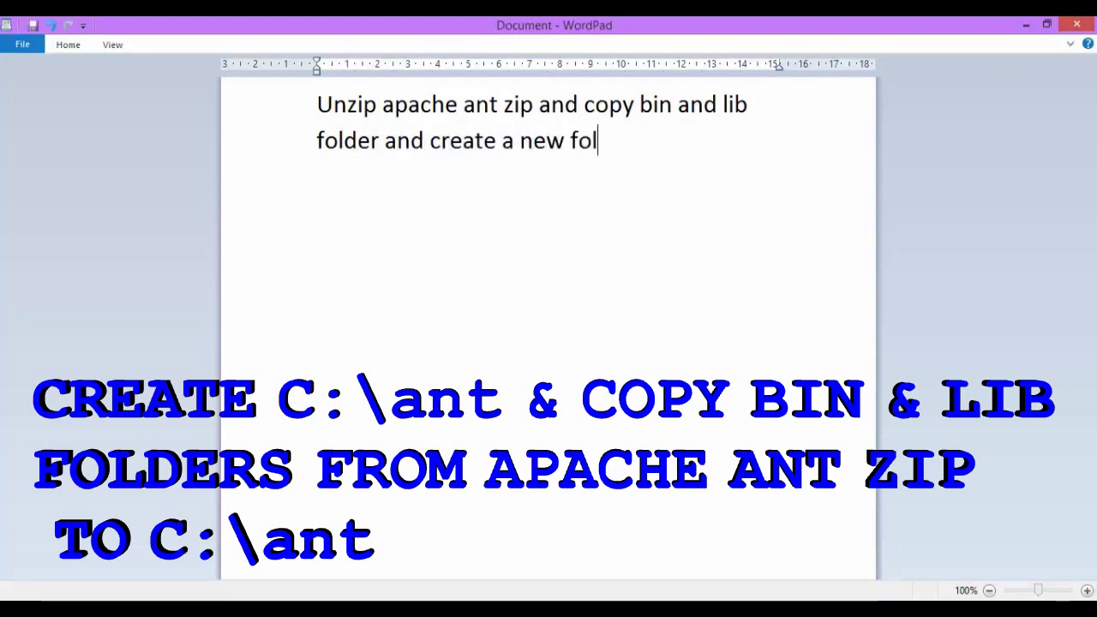
pyautogui.write('der C')
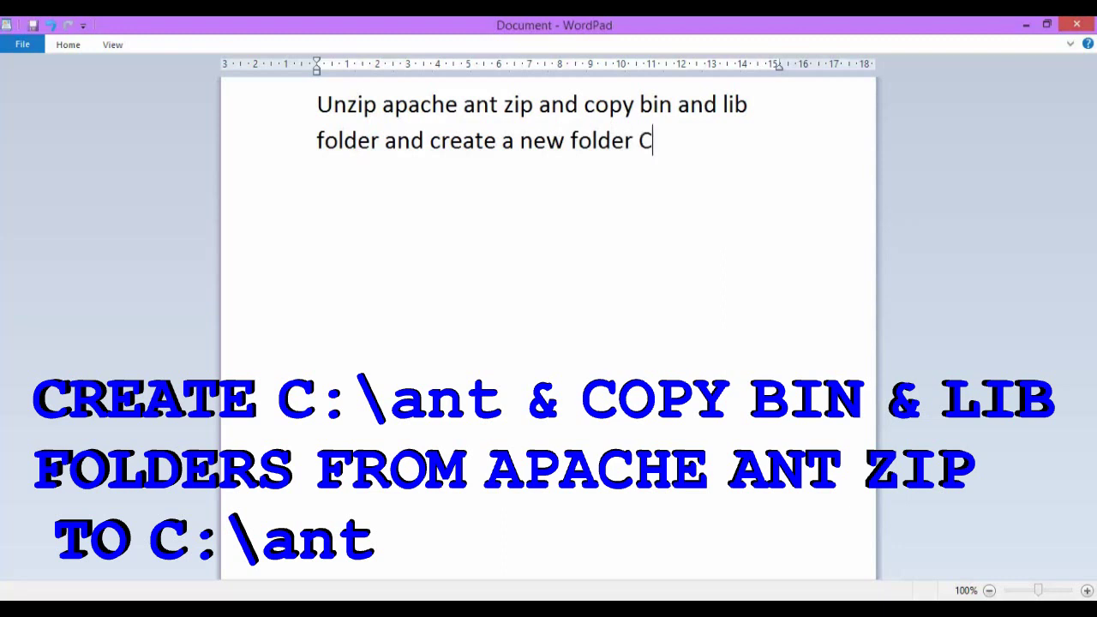
pyautogui.write(':\\ant and plac')
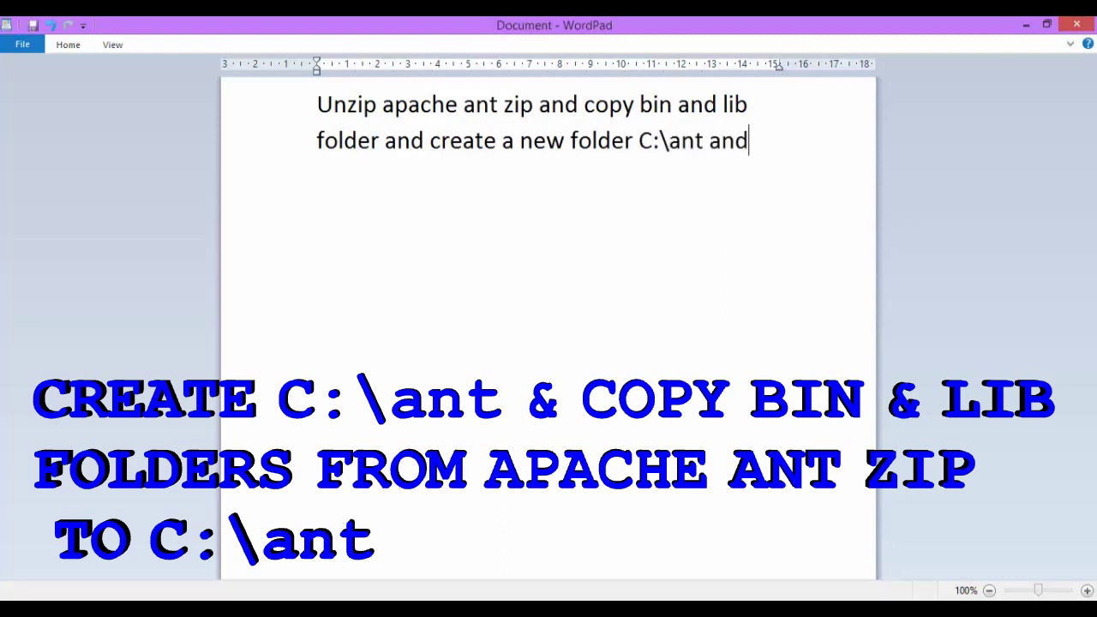
pyautogui.press('BackSpace')
pyautogui.press('BackSpace')
pyautogui.press('BackSpace')
pyautogui.press('BackSpace')
pyautogui.write('copy tho')
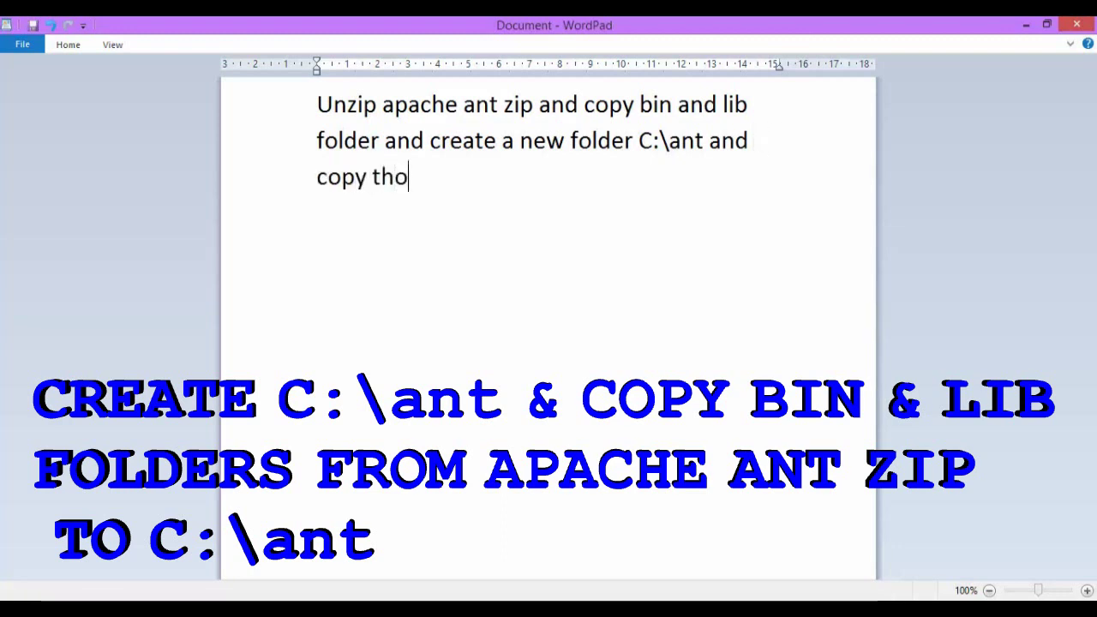
pyautogui.write('se folders there')
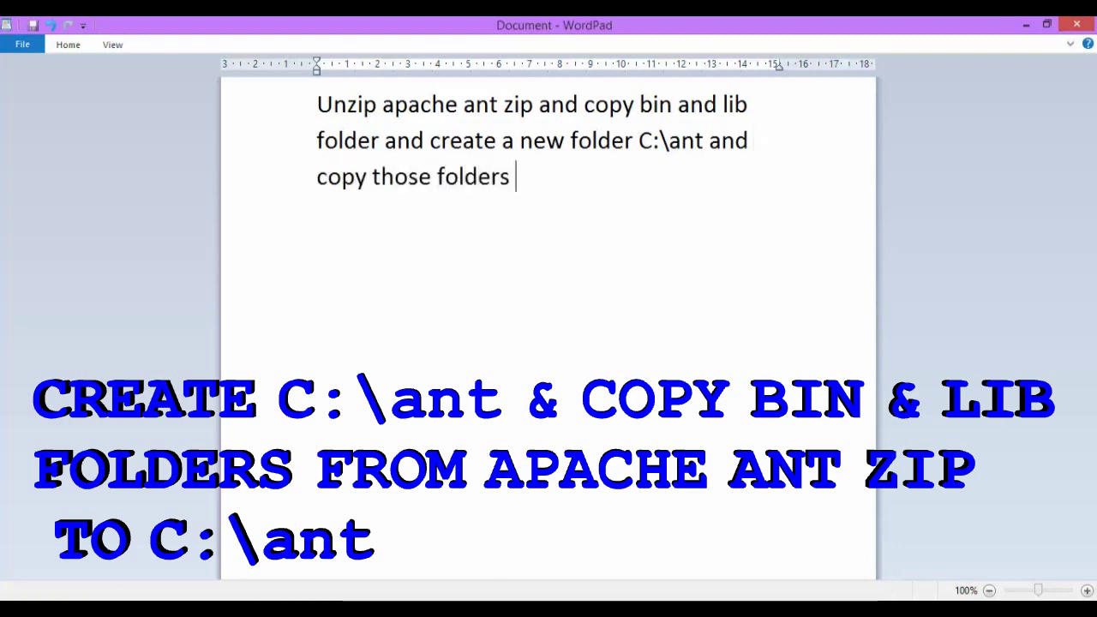
# Switch to File Explorer, view the contents of C:\ant and copy the path of the ant folder.
pyautogui.hotkey('alt', 'Tab')
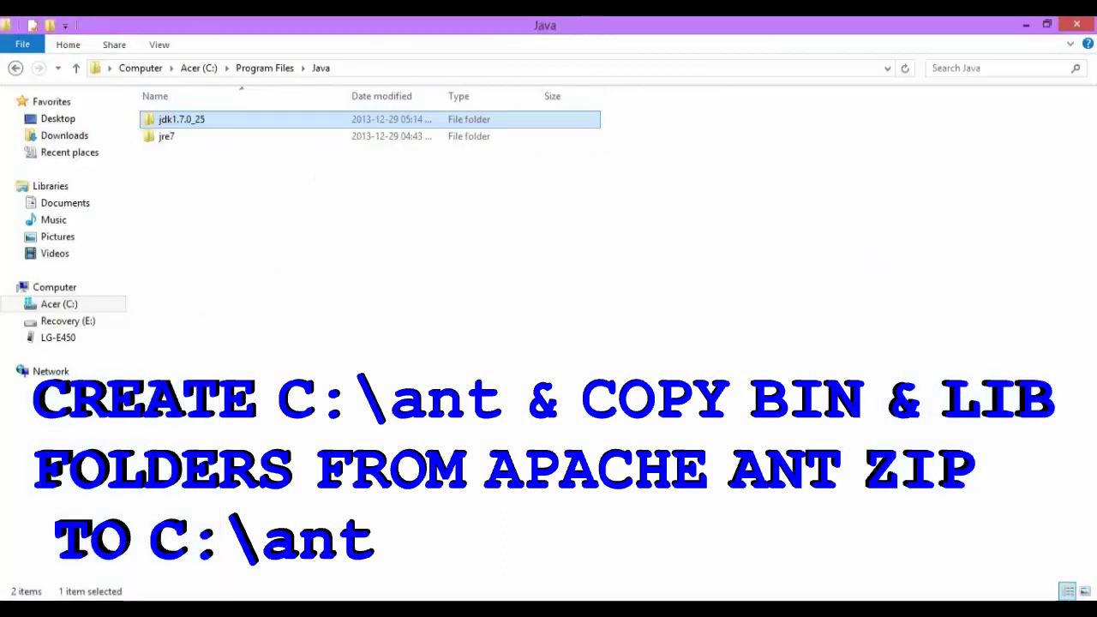
pyautogui.click(72, 303)
pyautogui.click(154, 143)
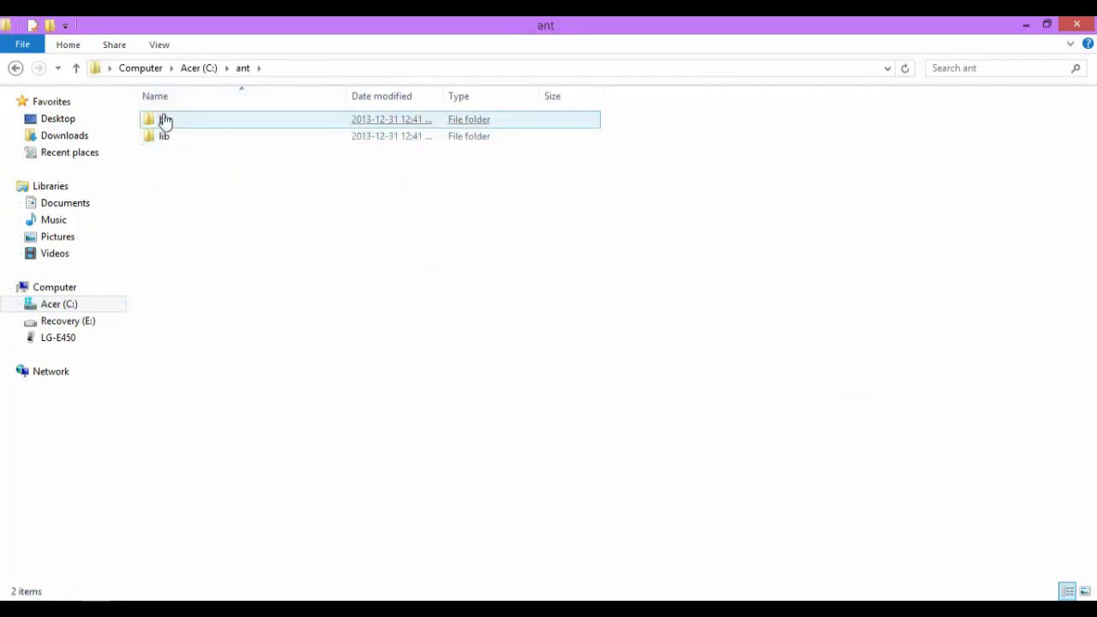
pyautogui.click(15, 68)
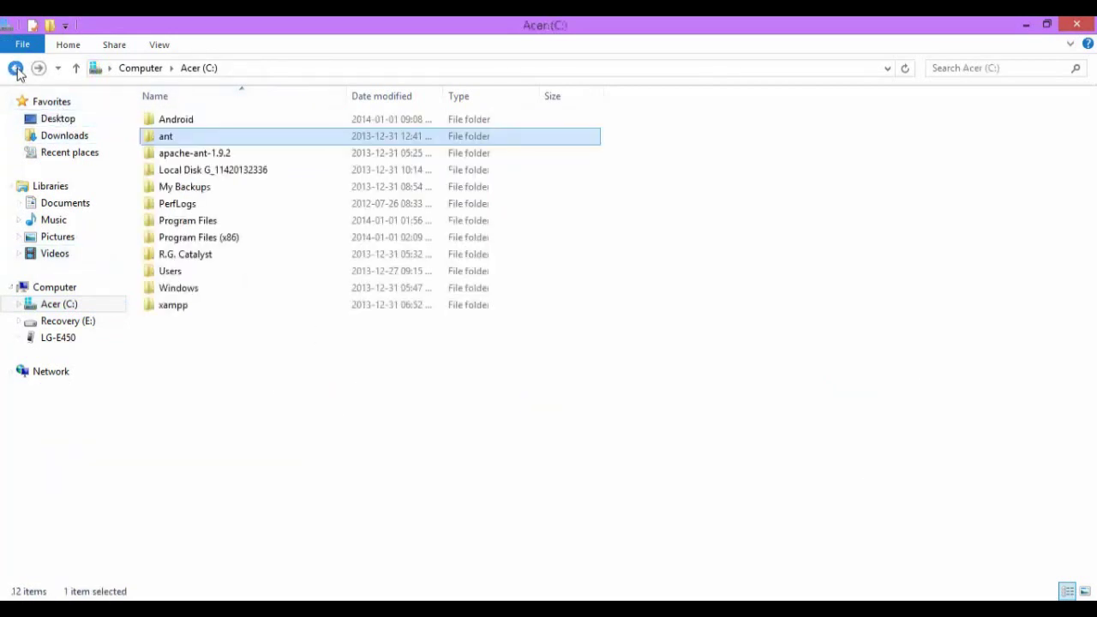
pyautogui.click(67, 45)
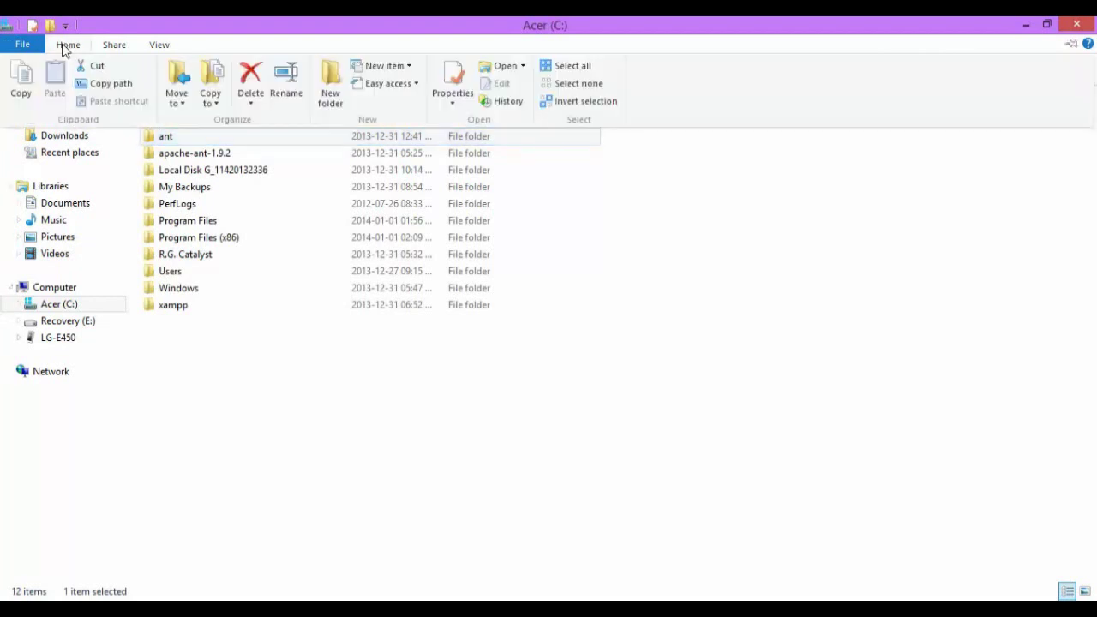
pyautogui.click(106, 88)
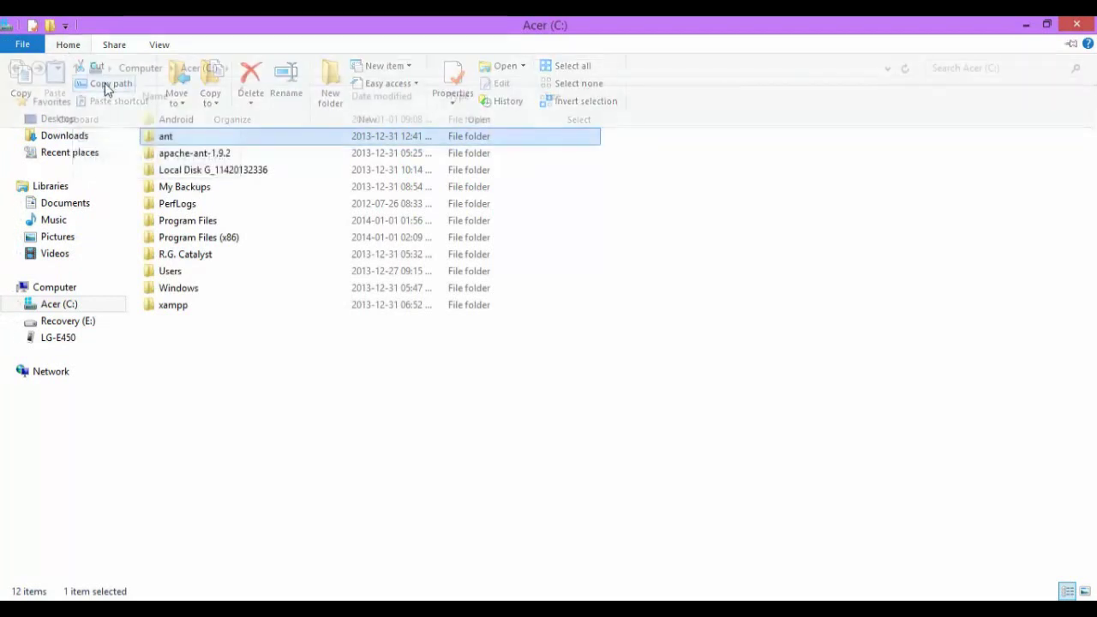
# Switch to the WordPad document and replace its whole text with "Add ant to system path".
pyautogui.hotkey('alt', 'Tab')
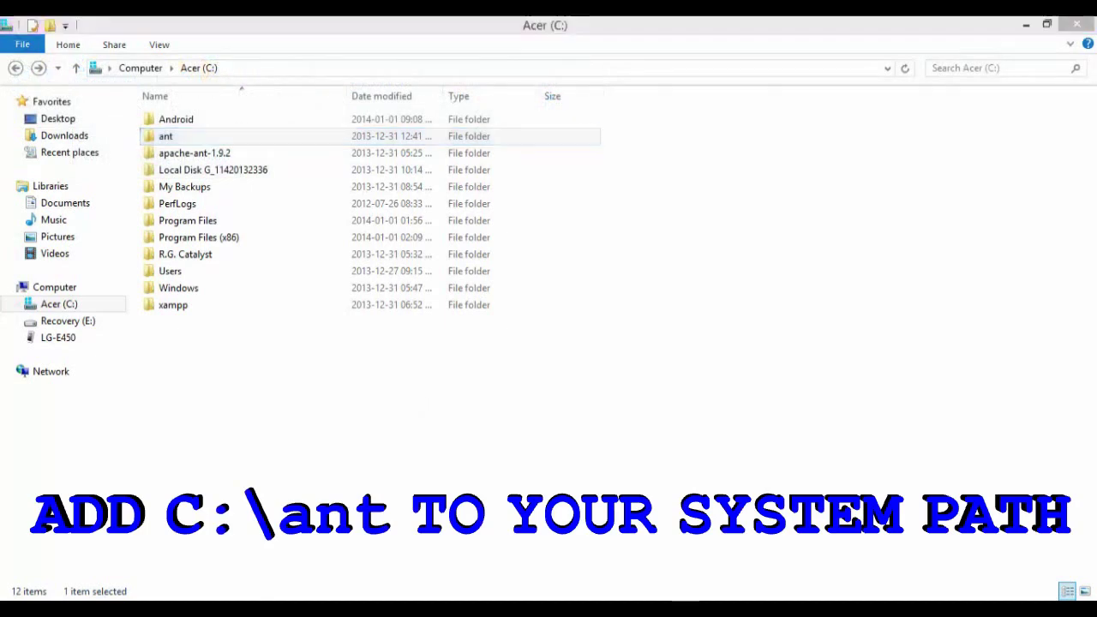
pyautogui.hotkey('ctrl', 'a')
pyautogui.write('Add ant tp ')
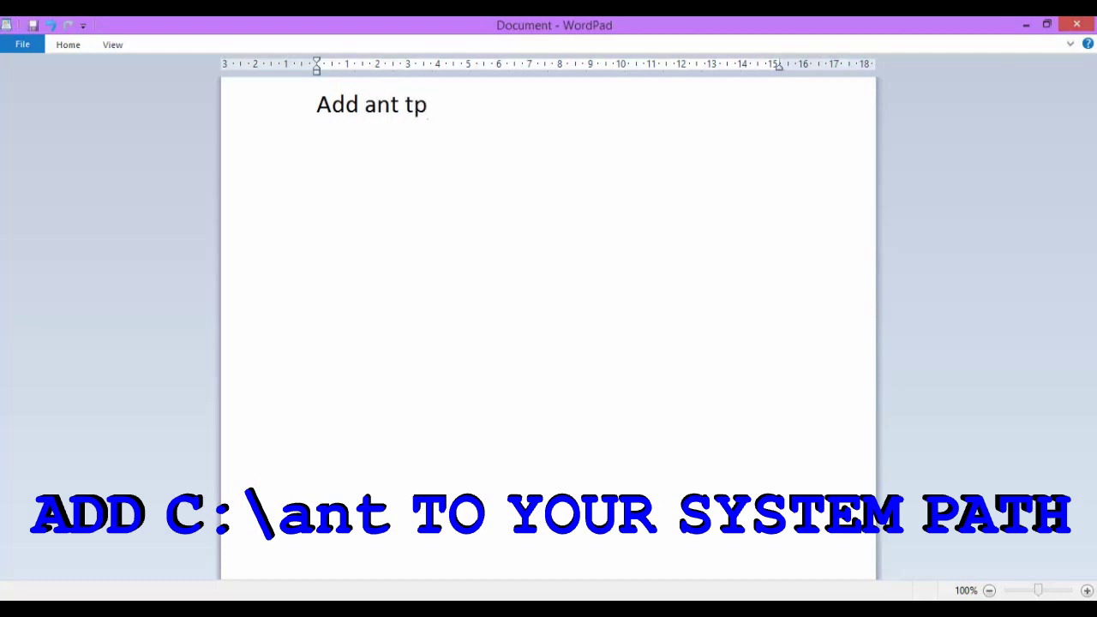
pyautogui.press('BackSpace')
pyautogui.press('BackSpace')
pyautogui.write('o system ')
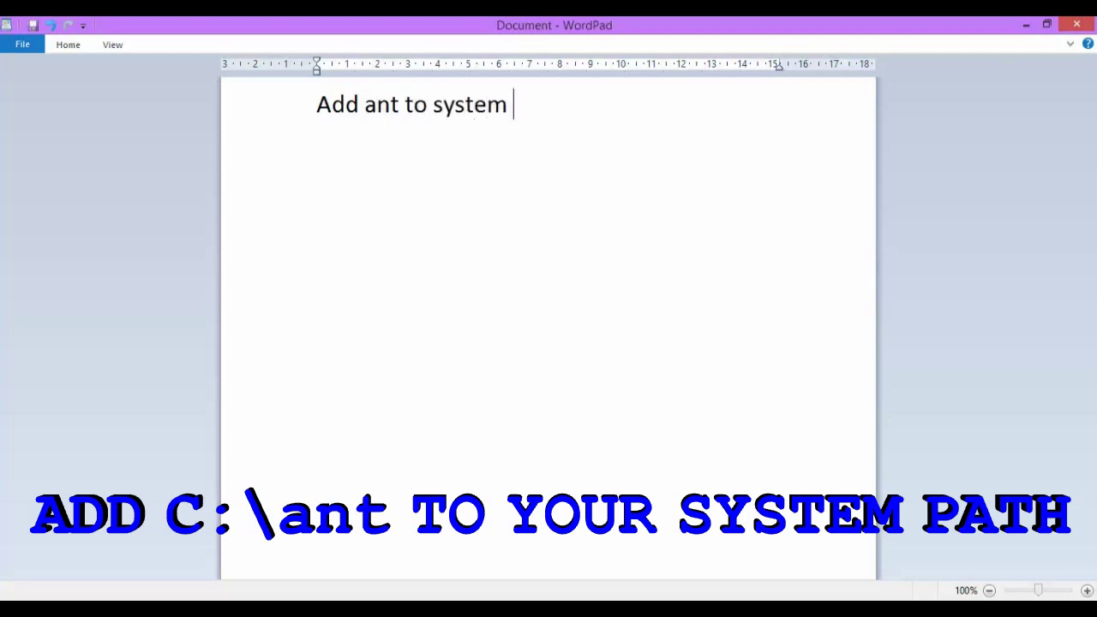
pyautogui.write('path')
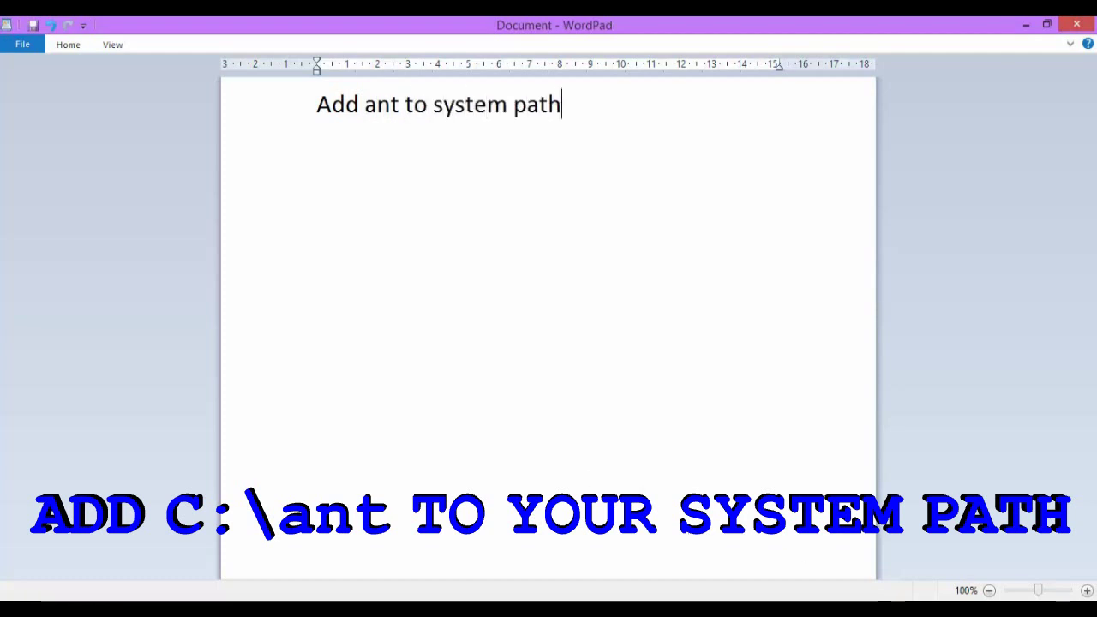
# Switch to System Properties and review the ANT_HOME system variable in the environment variables.
pyautogui.hotkey('alt', 'Tab')
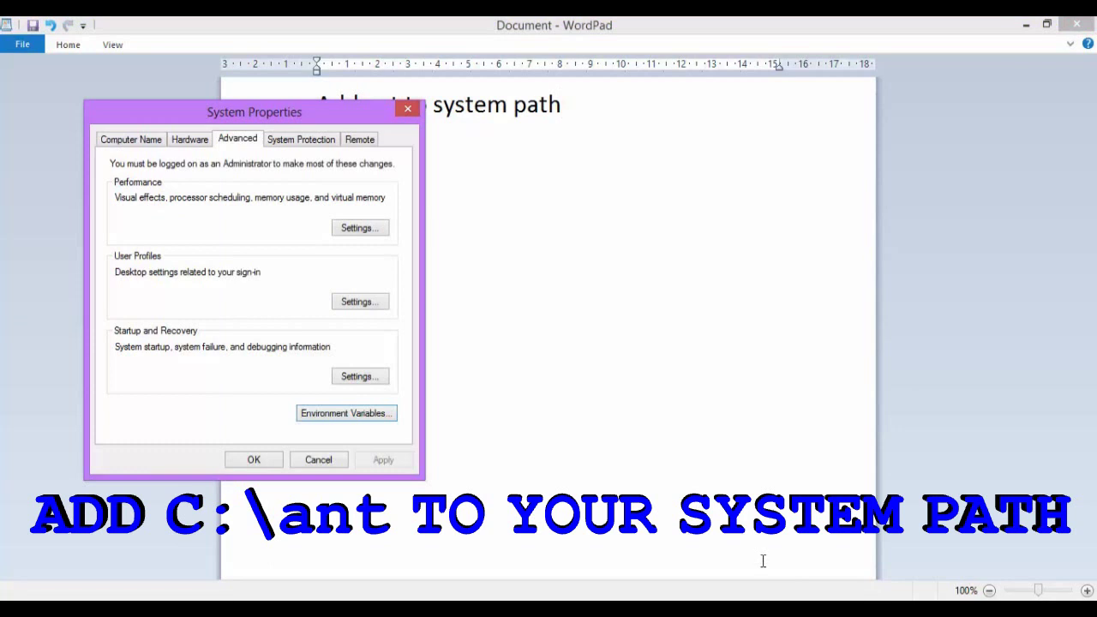
pyautogui.click(341, 414)
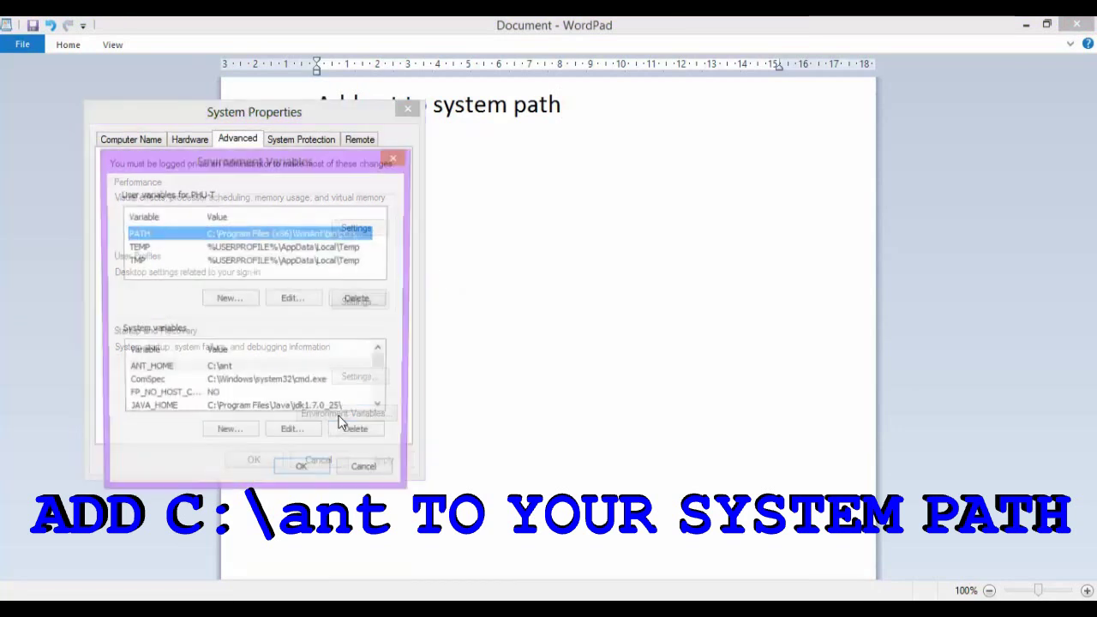
pyautogui.doubleClick(193, 371)
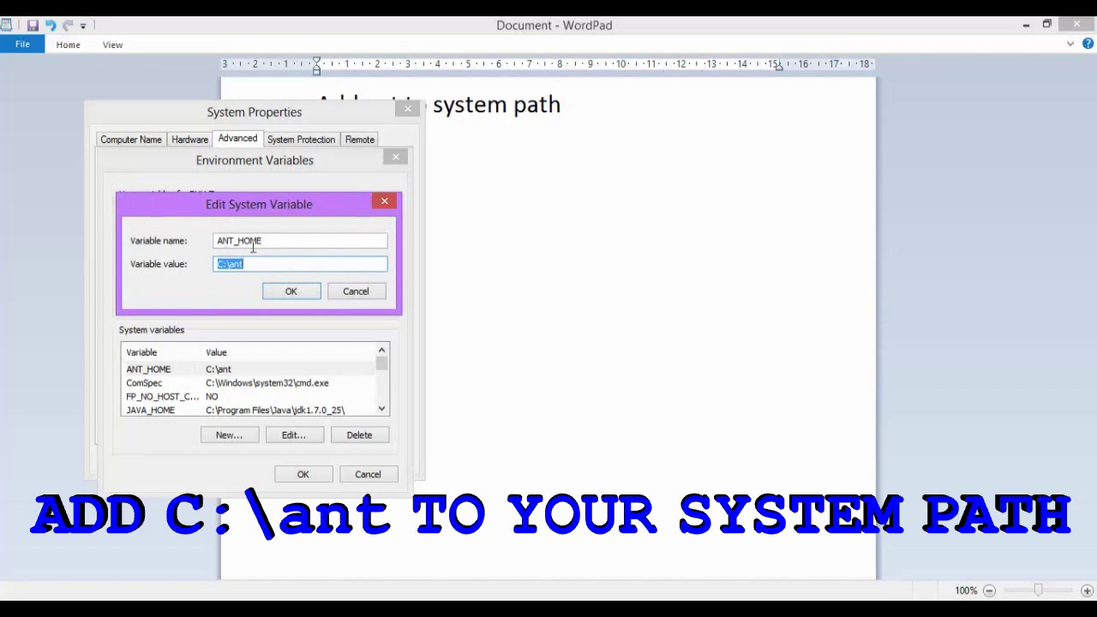
pyautogui.click(304, 295)
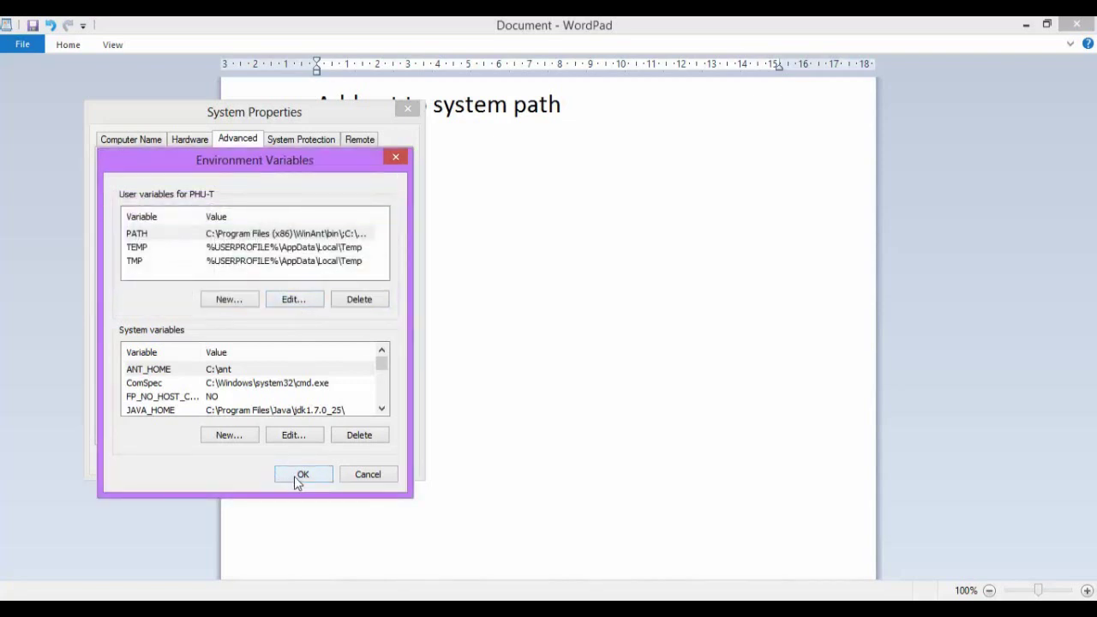
# Review the JAVA_HOME system variable, and close the environment variables and system properties.
pyautogui.click(383, 410)
pyautogui.doubleClick(223, 398)
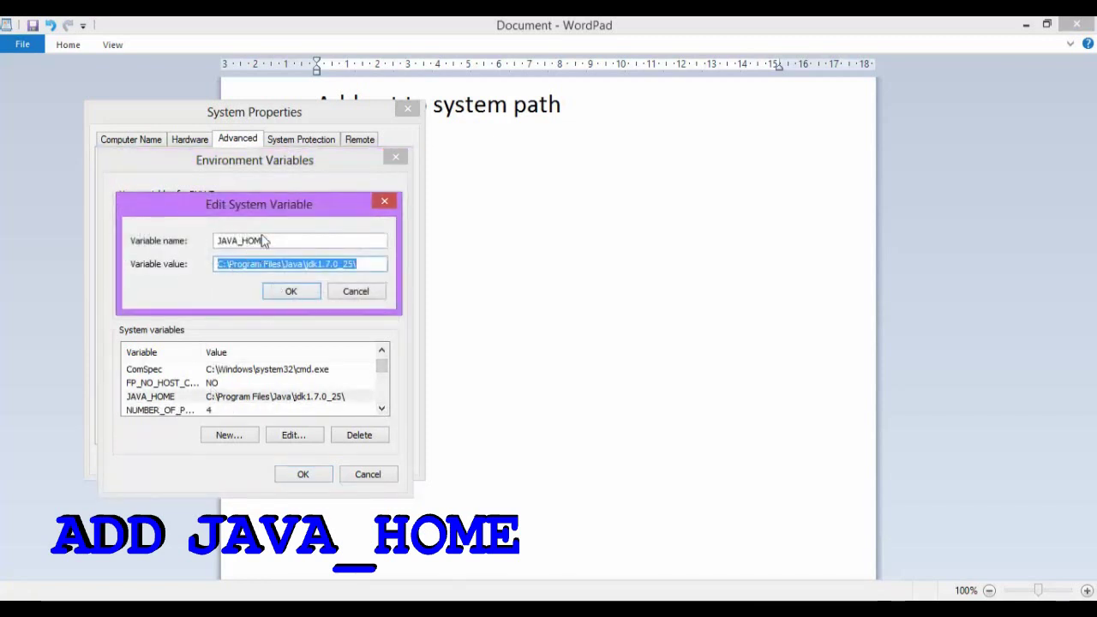
pyautogui.click(296, 290)
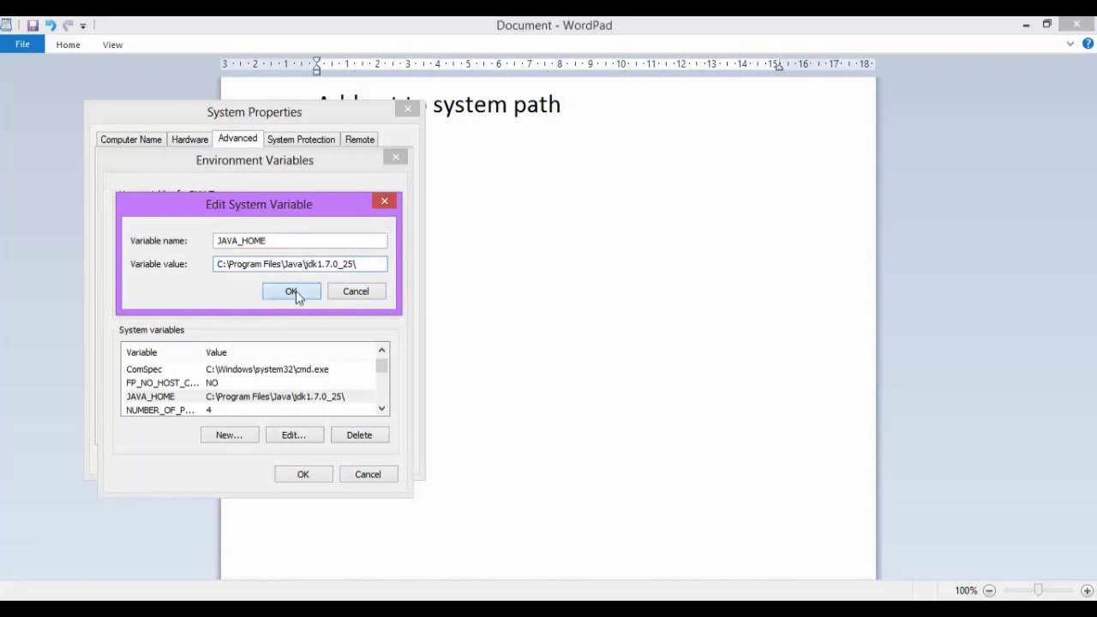
pyautogui.click(303, 476)
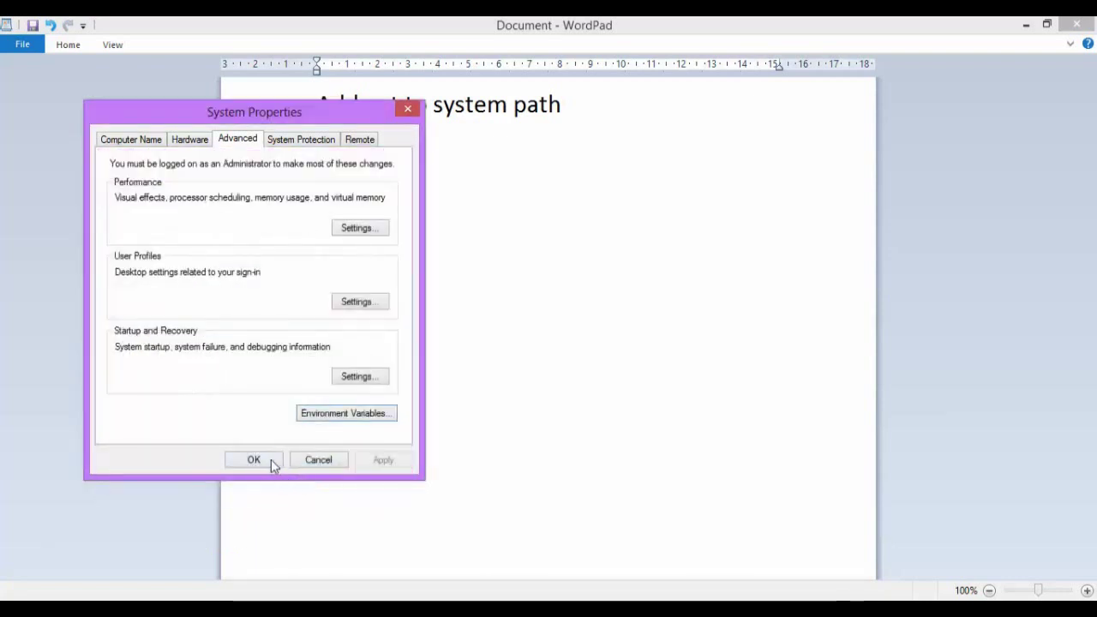
pyautogui.click(266, 460)
# Replace the whole text of the WordPad document with "Now open command prompt".
pyautogui.hotkey('ctrl', 'a')
pyautogui.write('Now open ')
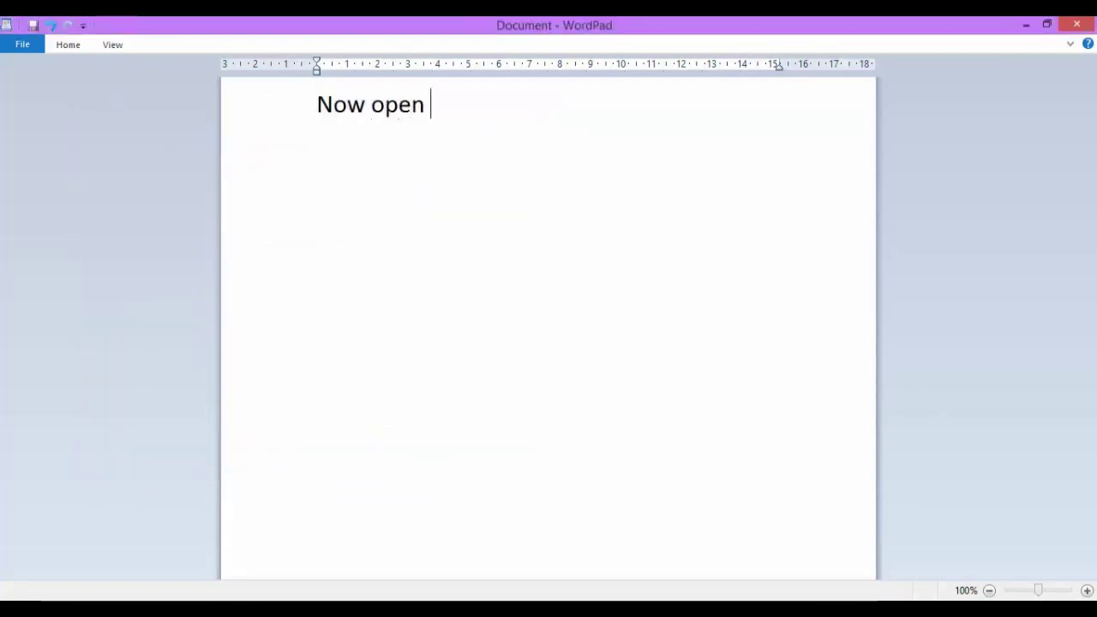
pyautogui.write('command prompt')
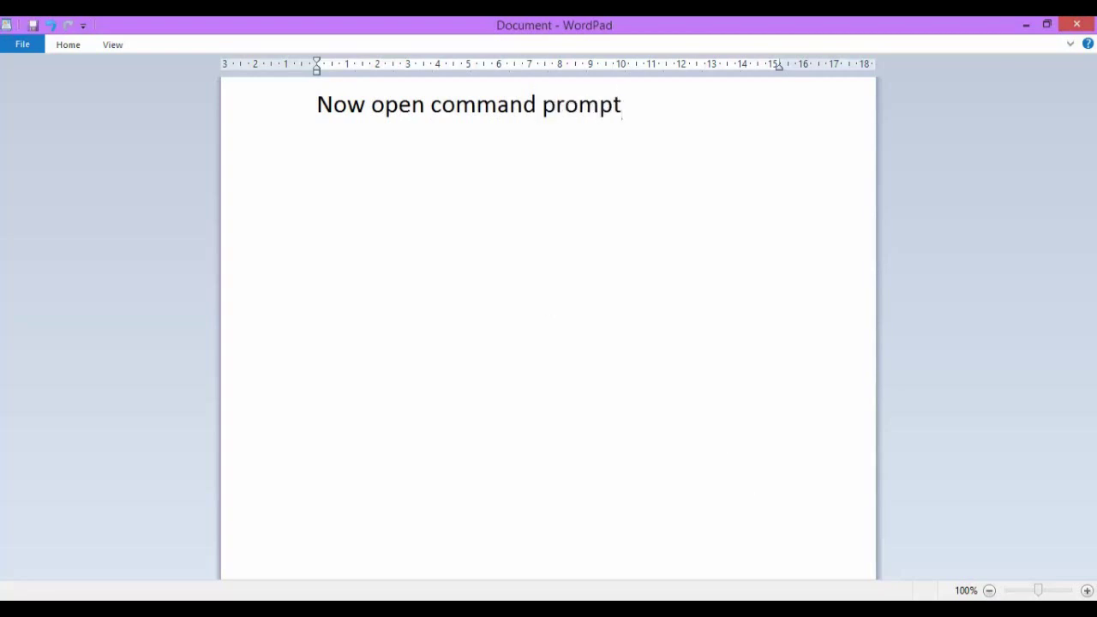
# Open Command Prompt and change the working directory to C:\Android\apps.
pyautogui.rightClick(754, 604)
pyautogui.click(34, 399)
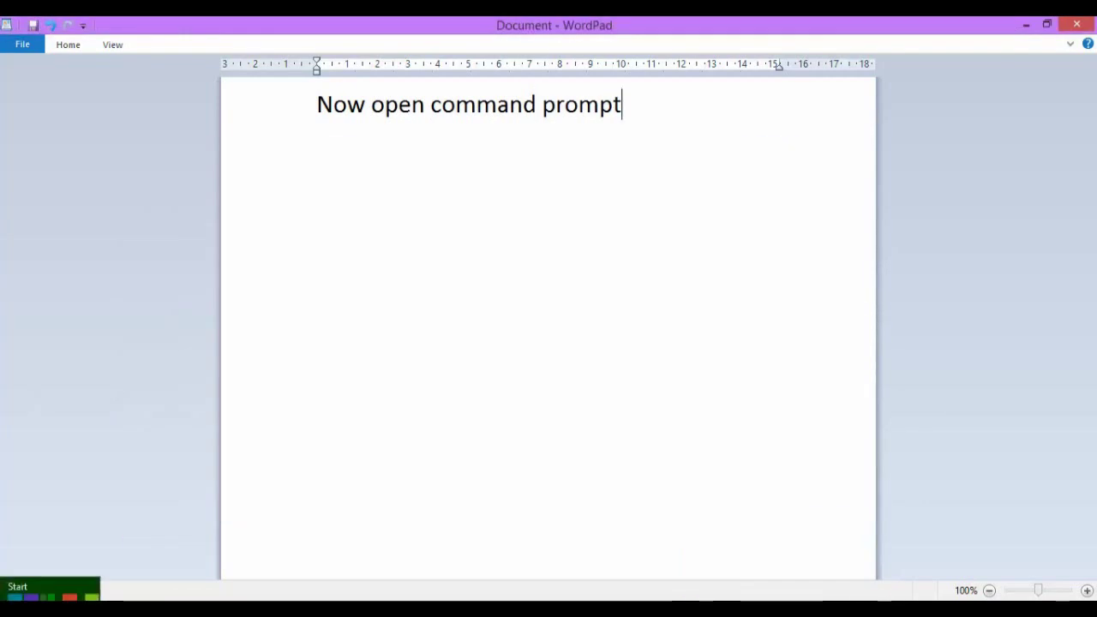
pyautogui.rightClick(18, 600)
pyautogui.click(69, 485)
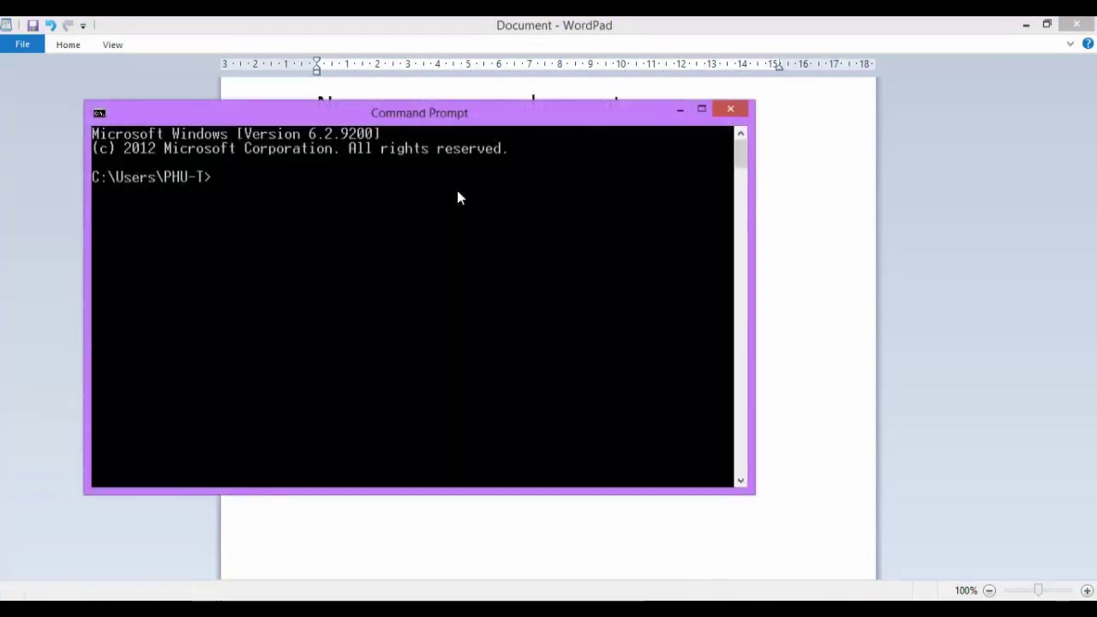
pyautogui.write('cd C:\\Android')
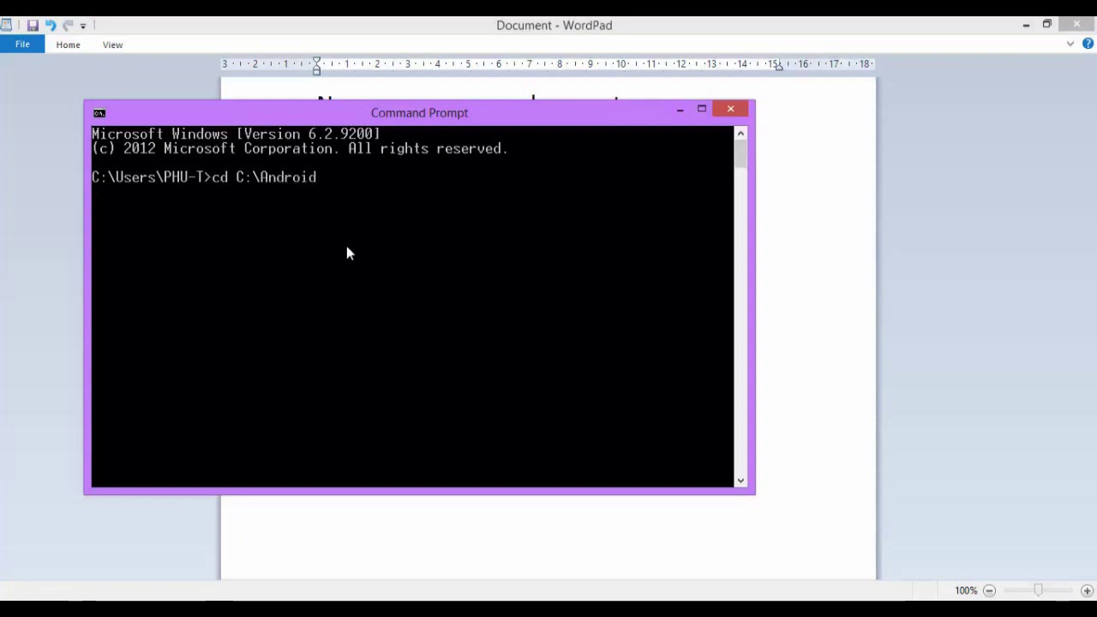
pyautogui.write('\\apps')
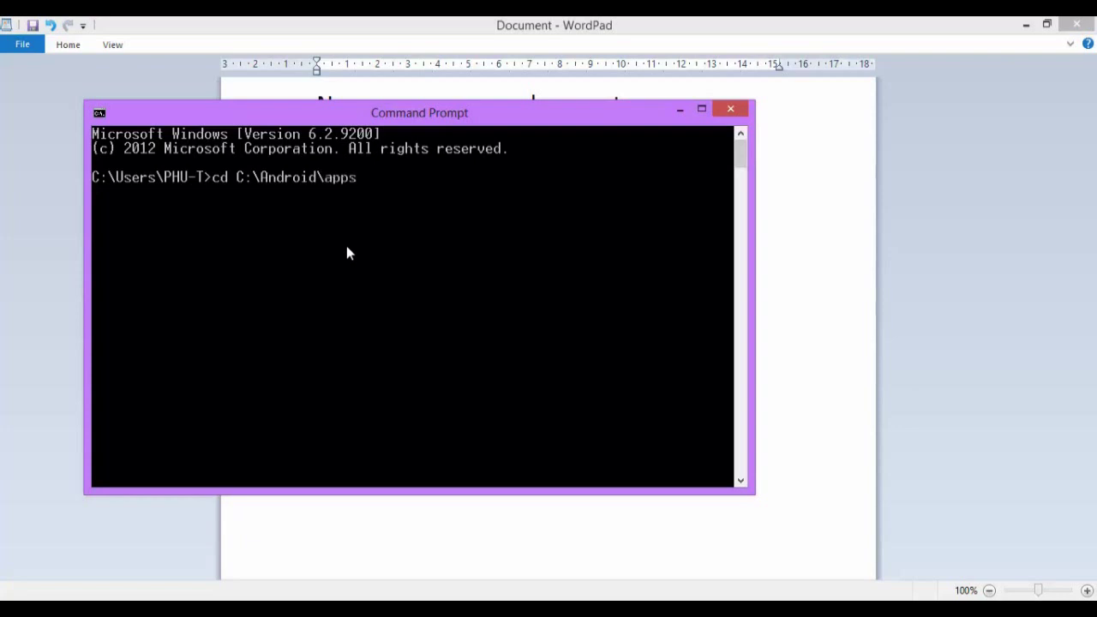
pyautogui.press('Return')
# Switch to the WordPad document and replace its text with "Create your first app, first install cordova".
pyautogui.click(812, 197)
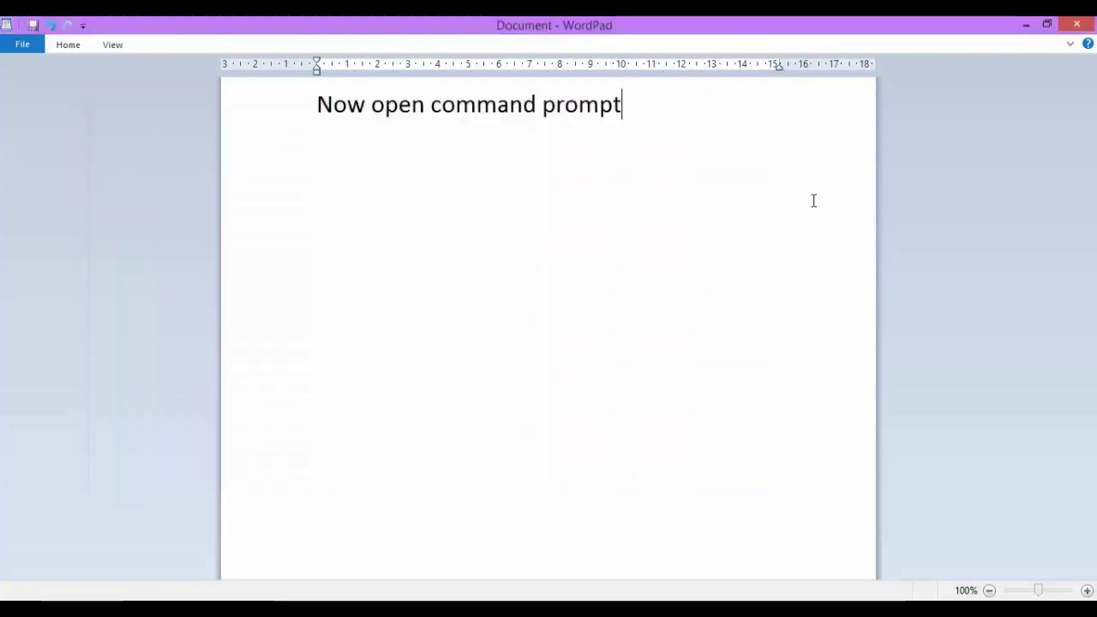
pyautogui.tripleClick(509, 120)
pyautogui.write('Create yout')
pyautogui.write(' first app')
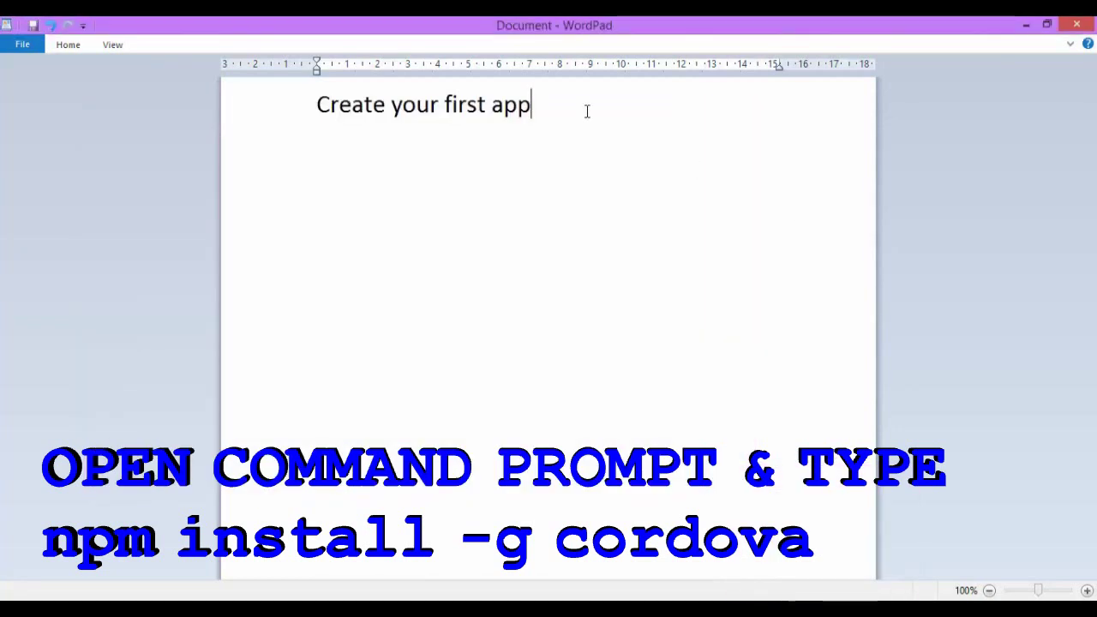
pyautogui.write(', frst')
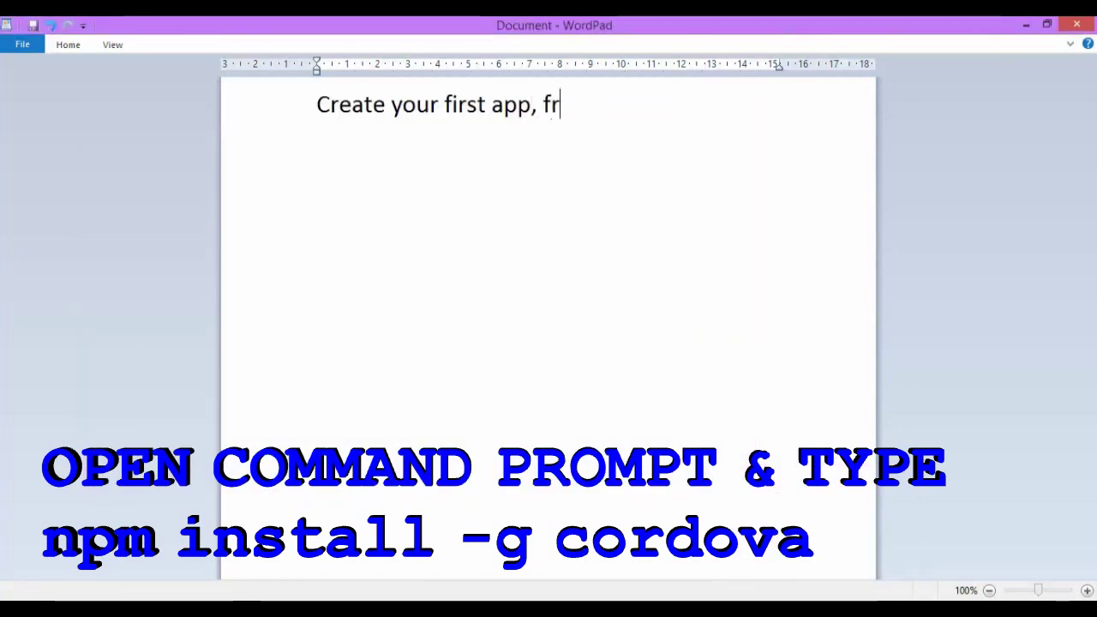
pyautogui.press('BackSpace')
pyautogui.press('BackSpace')
pyautogui.press('BackSpace')
pyautogui.write('irst insta')
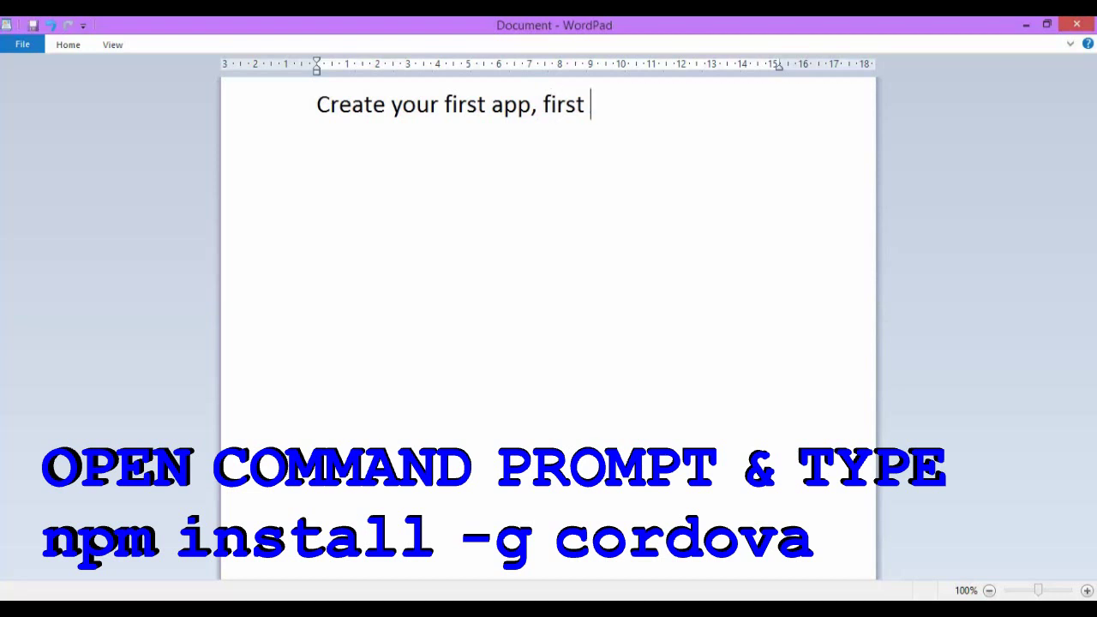
pyautogui.write('ll cordova')
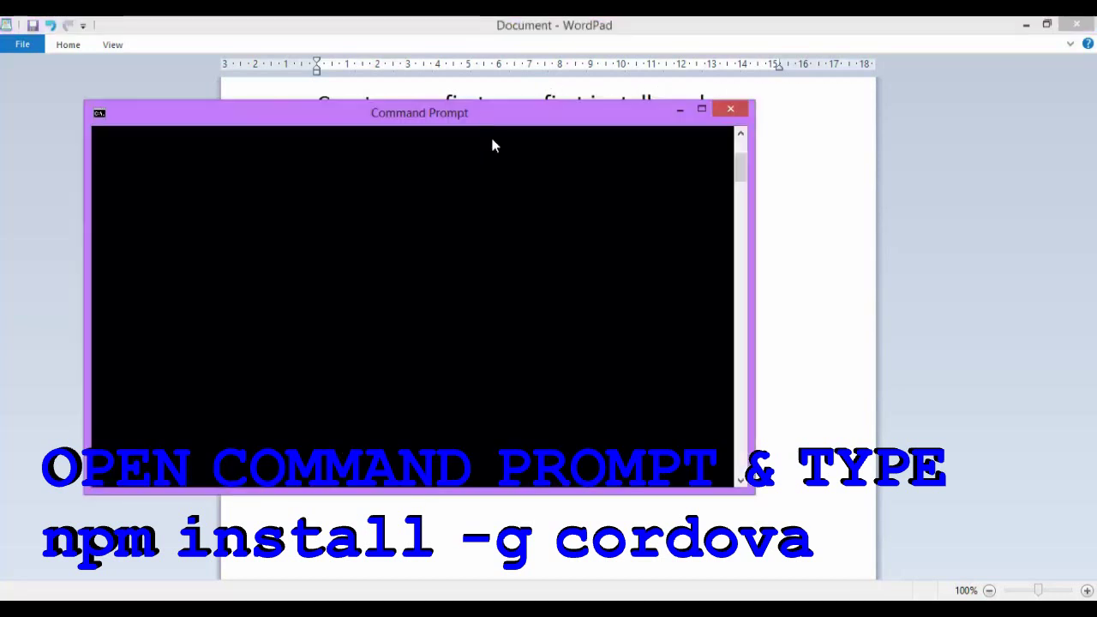
# Close the existing Command Prompt, open a new one and run "npm install -g cordova".
pyautogui.click(97, 114)
pyautogui.click(387, 277)
pyautogui.click(730, 109)
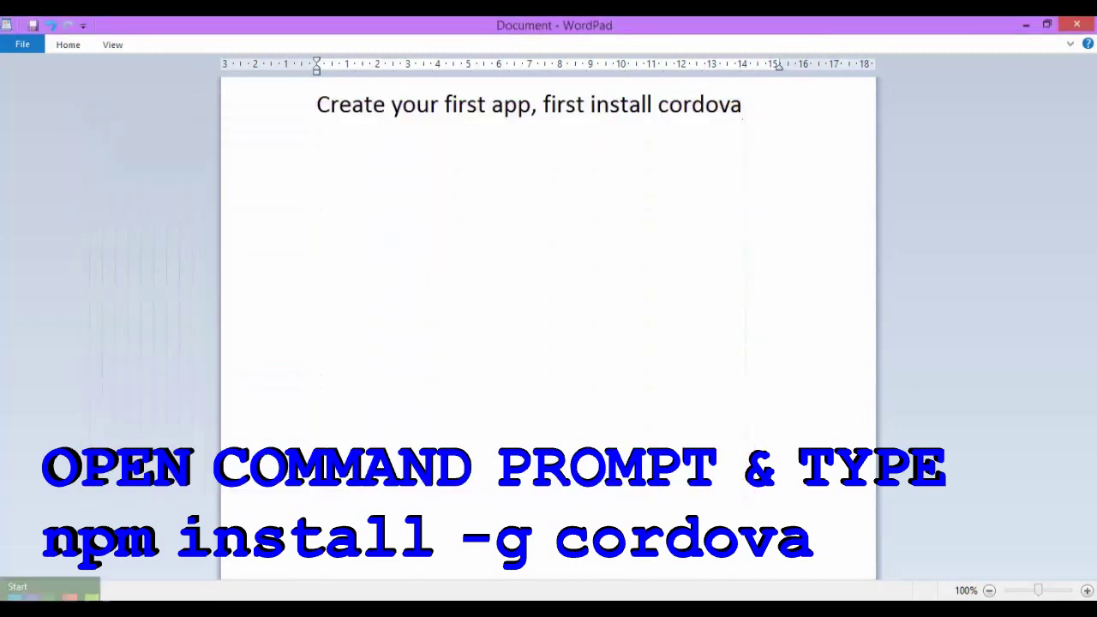
pyautogui.rightClick(17, 600)
pyautogui.click(69, 485)
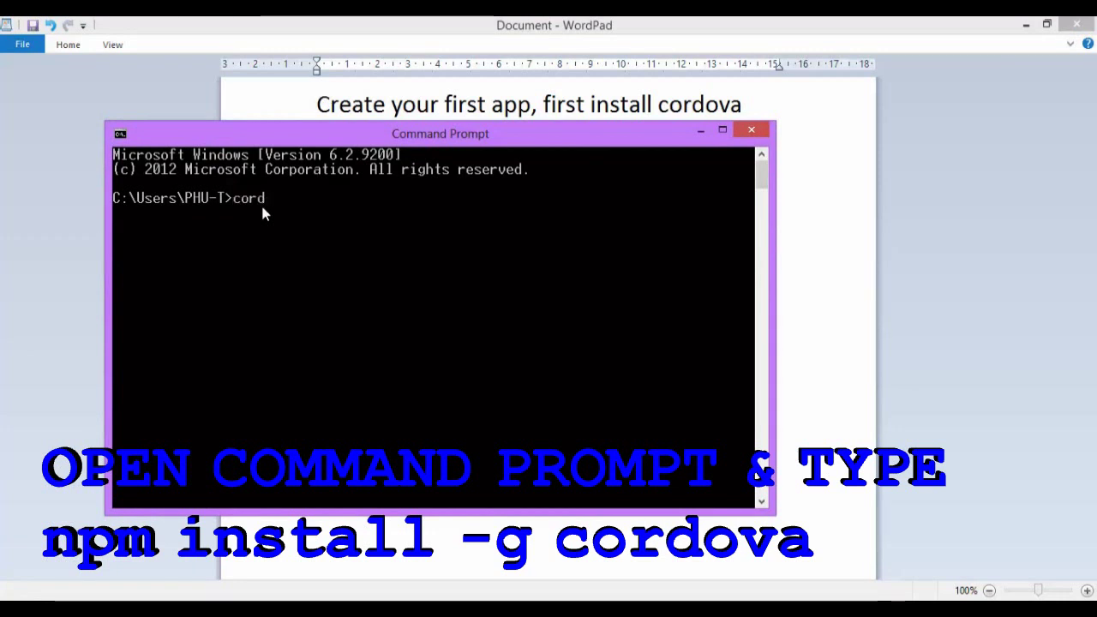
pyautogui.write('npm install -g cordova')
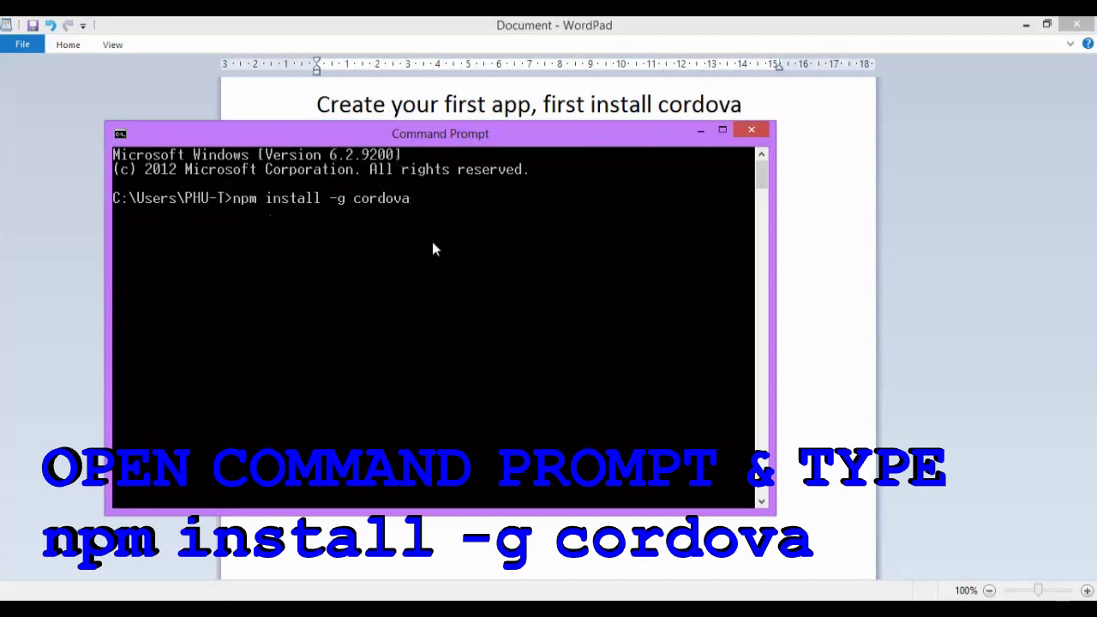
pyautogui.press('Return')
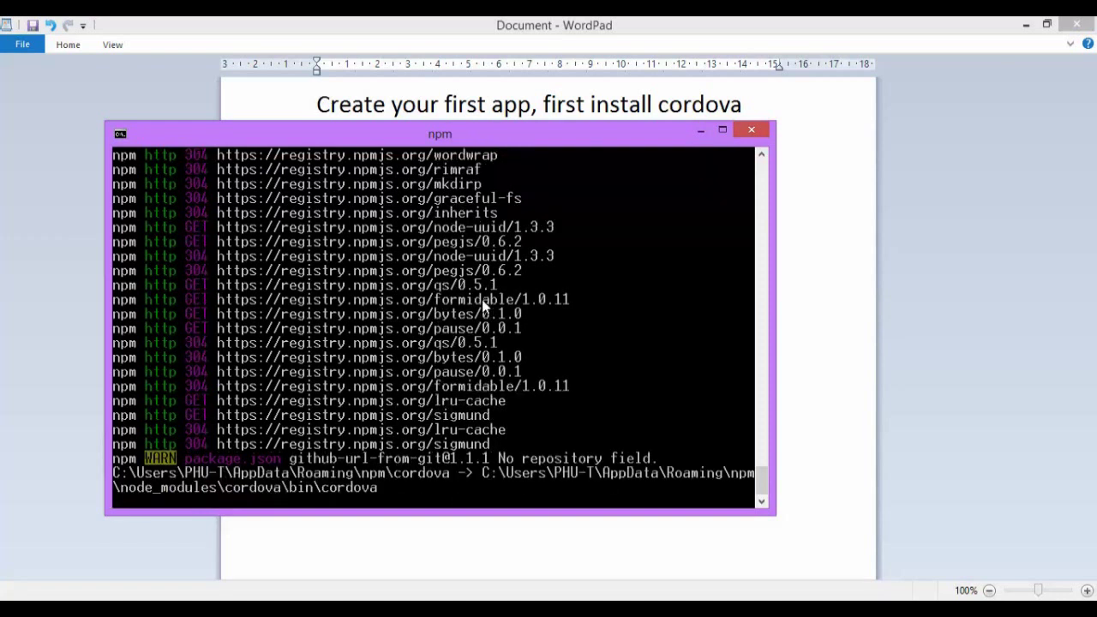
# Change the working directory to C:\Android\apps.
pyautogui.write('cd C:\\A')
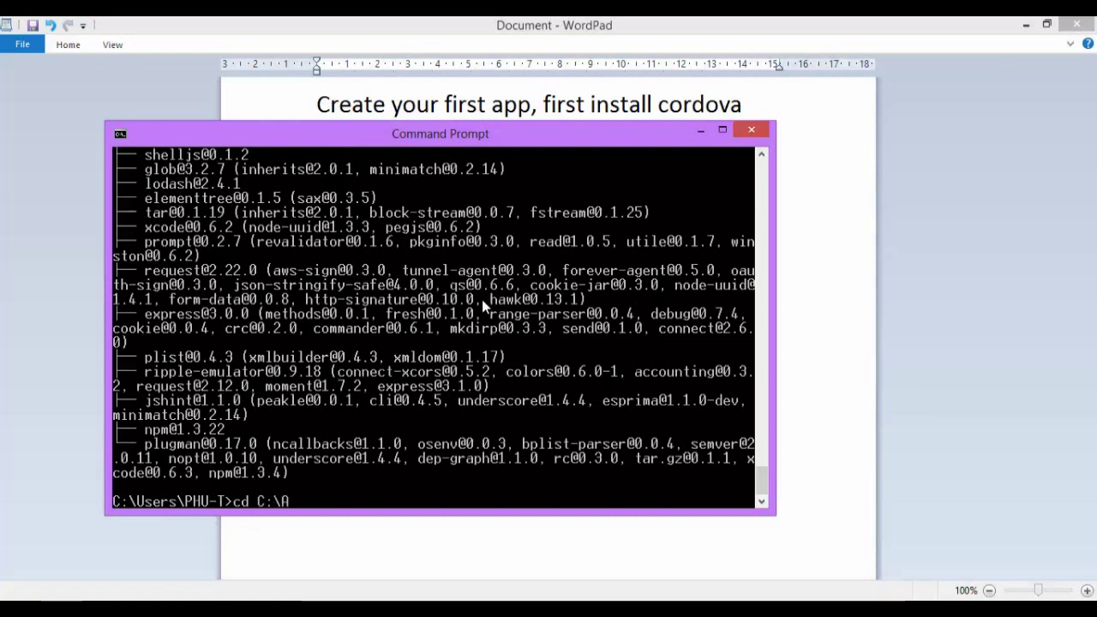
pyautogui.write('ndroid')
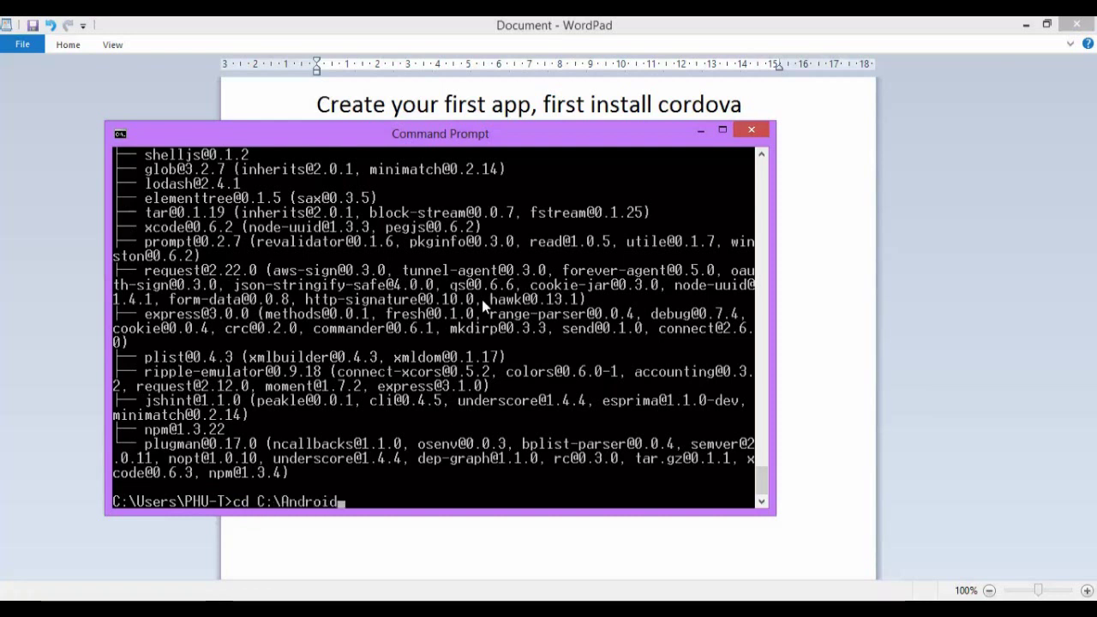
pyautogui.write('\\apps')
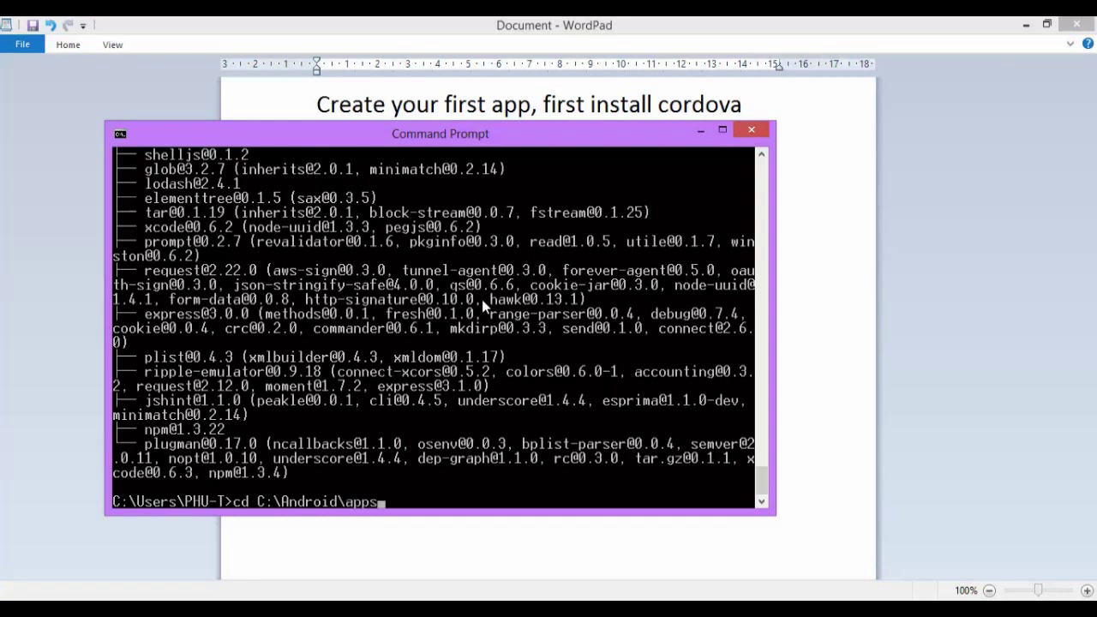
pyautogui.press('Return')
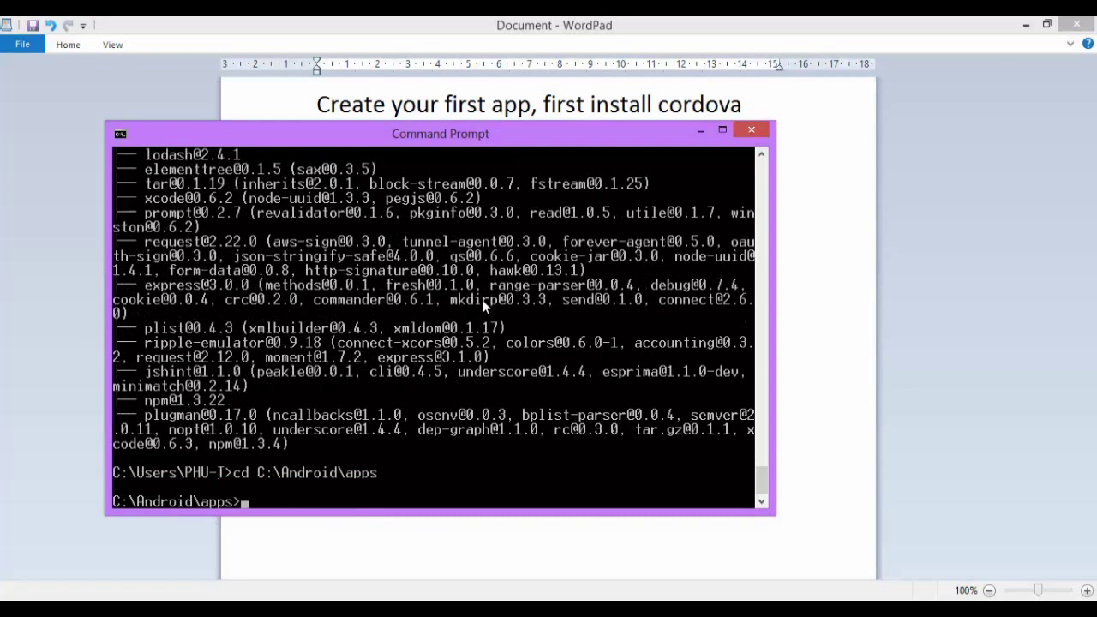
# Create a Cordova project in folder Audio with the id com.myaudio.app and the name Audio.
pyautogui.write('cordova create ')
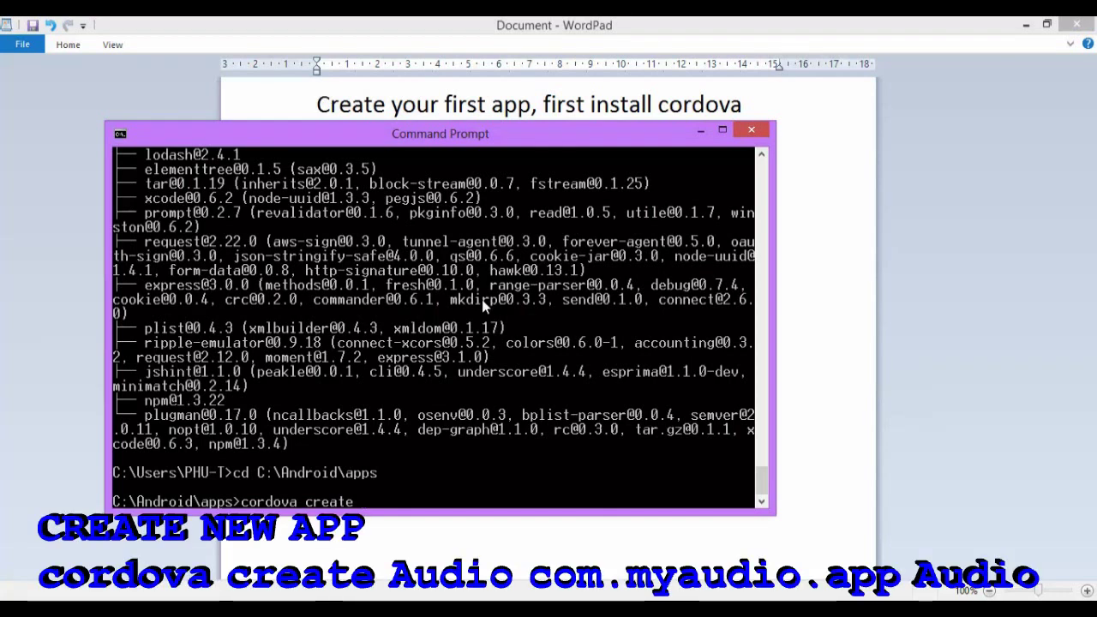
pyautogui.write('Au')
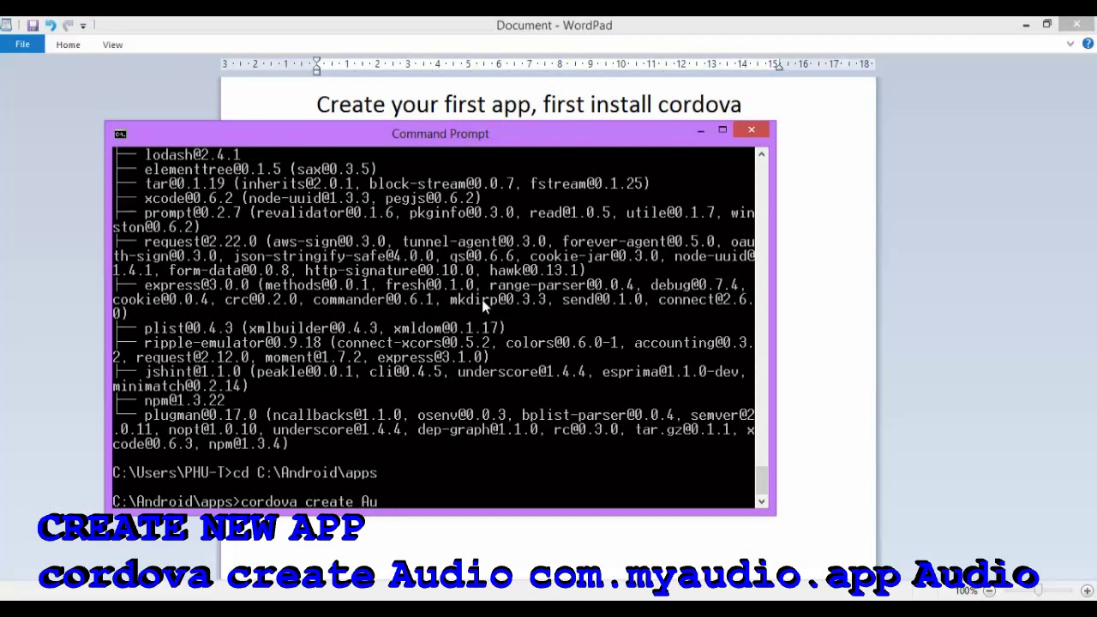
pyautogui.write('dio com.myaudio')
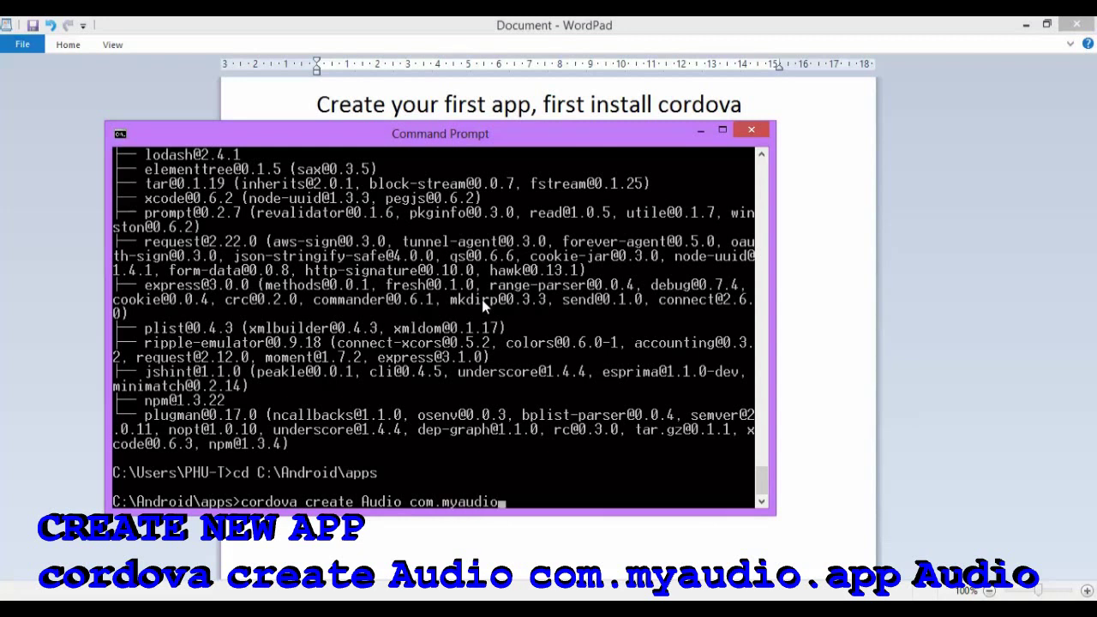
pyautogui.write('.app Audio')
pyautogui.press('Return')
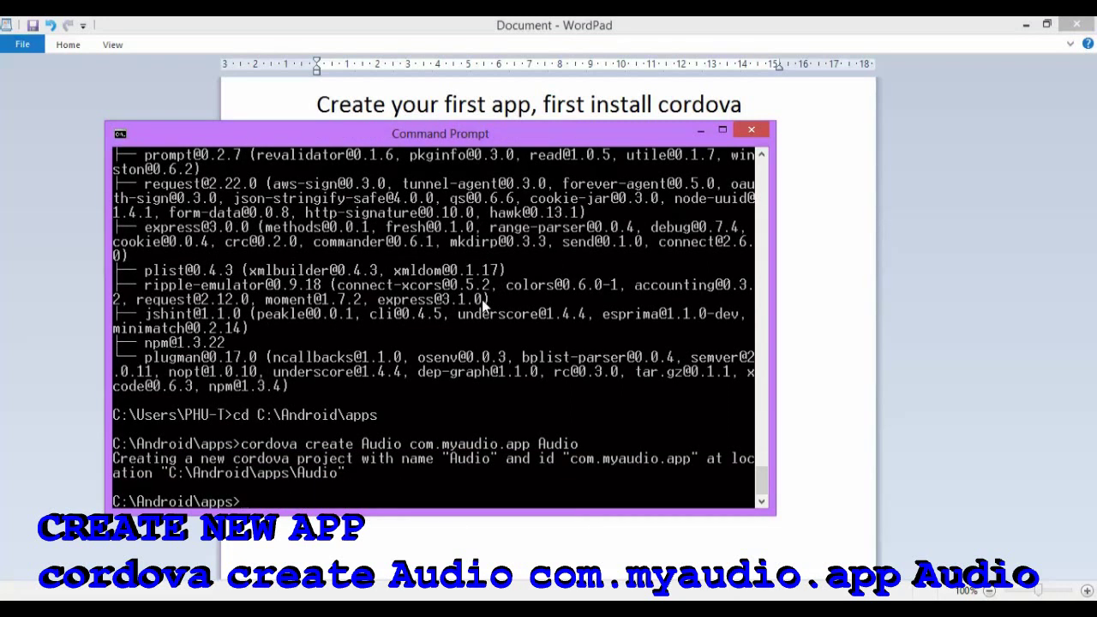
# Go into the Audio project folder and run "cordova platform add android".
pyautogui.write('cd Audio')
pyautogui.press('Return')
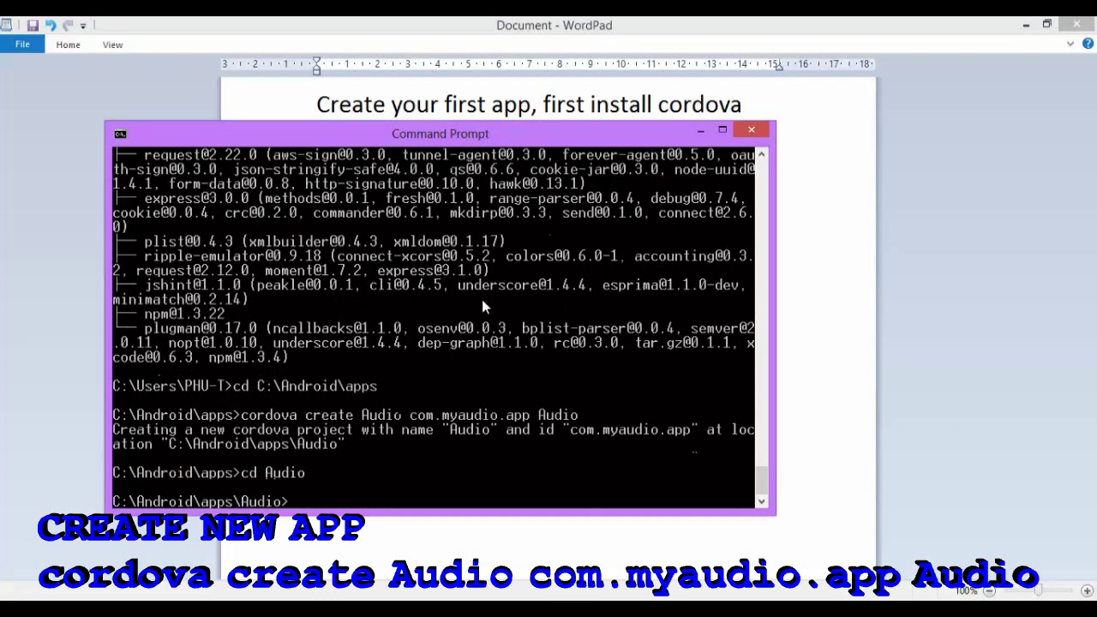
pyautogui.write('cordova platform add android')
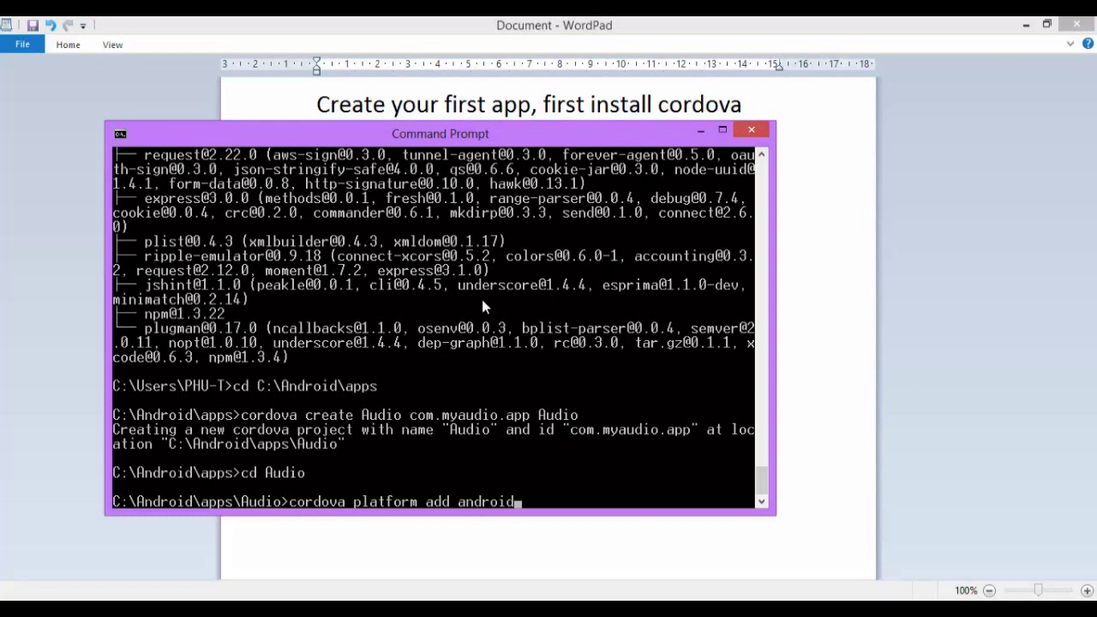
pyautogui.press('Return')
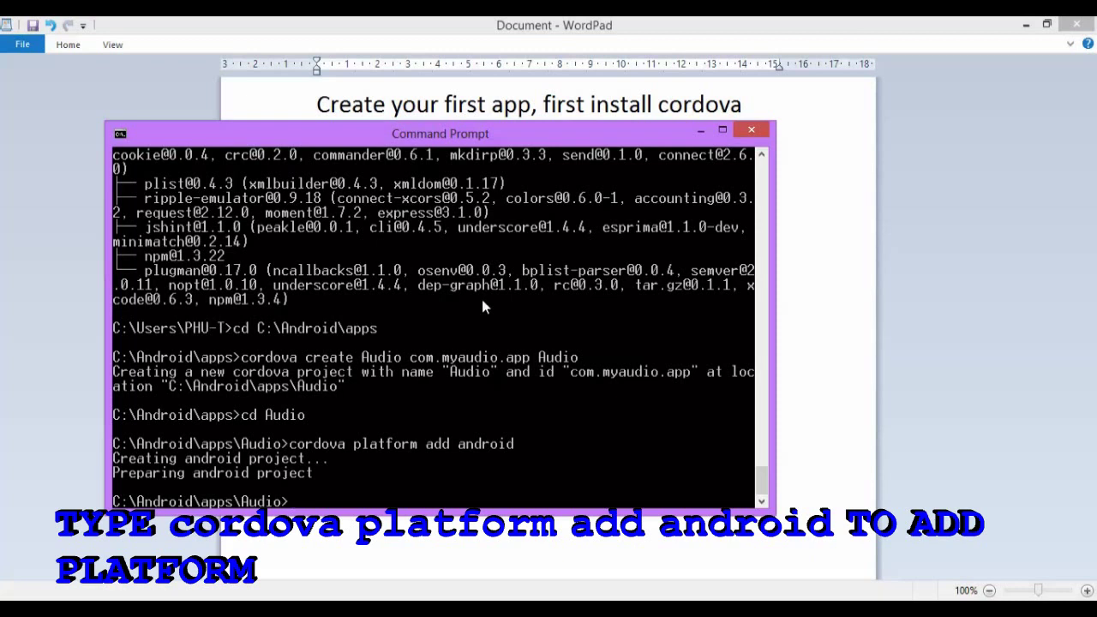
# Run "cordova plugin add org.apache.cordova.media org.apache.cordova.media-capture org.apache.cordova.camera" in the Audio project folder.
pyautogui.write('cordova plu')
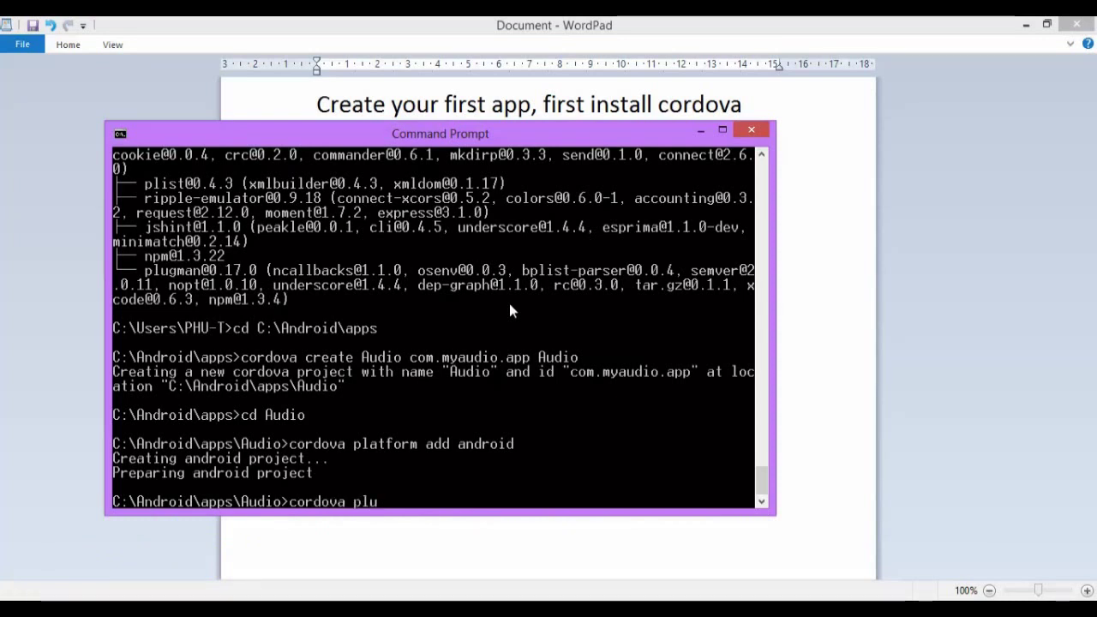
pyautogui.write('gin add')
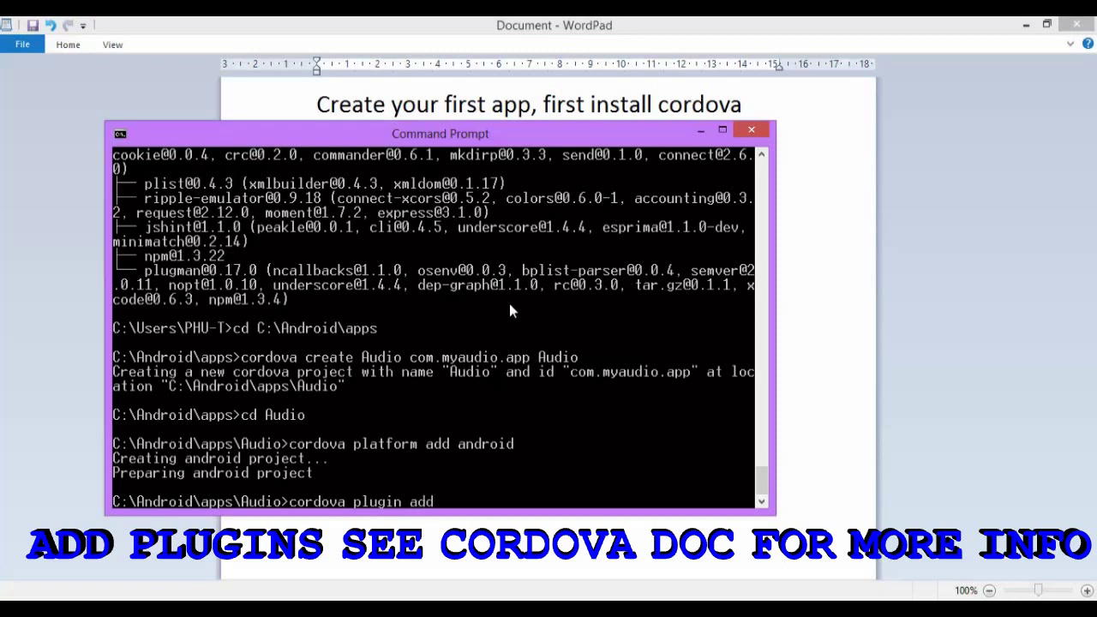
pyautogui.write(' org')
pyautogui.write('.apache')
pyautogui.write('.')
pyautogui.write('cordov')
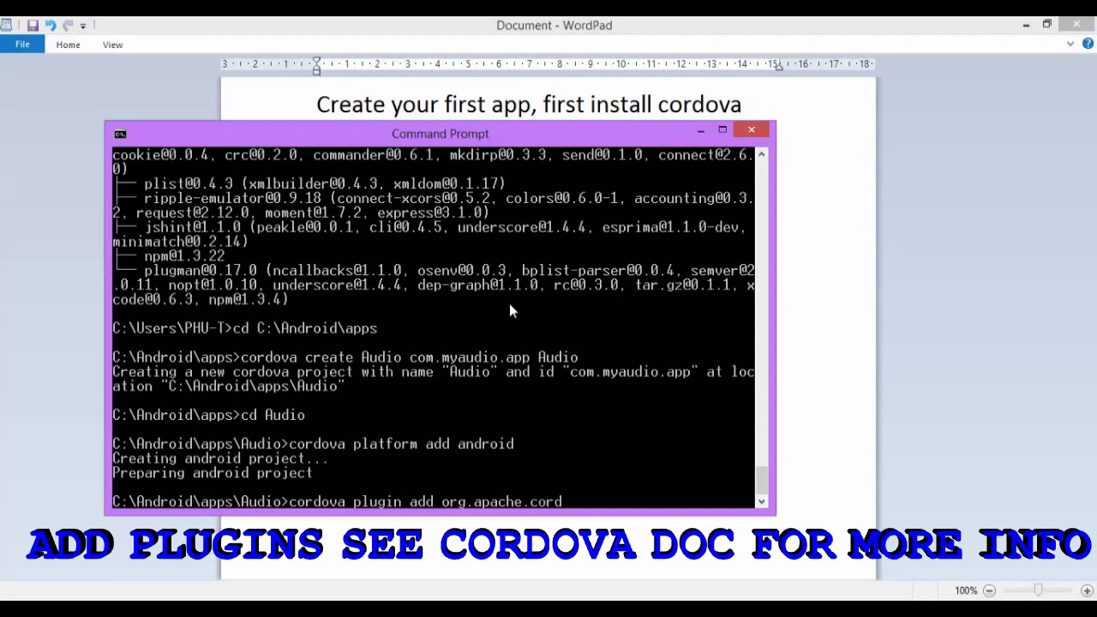
pyautogui.write('a.media')
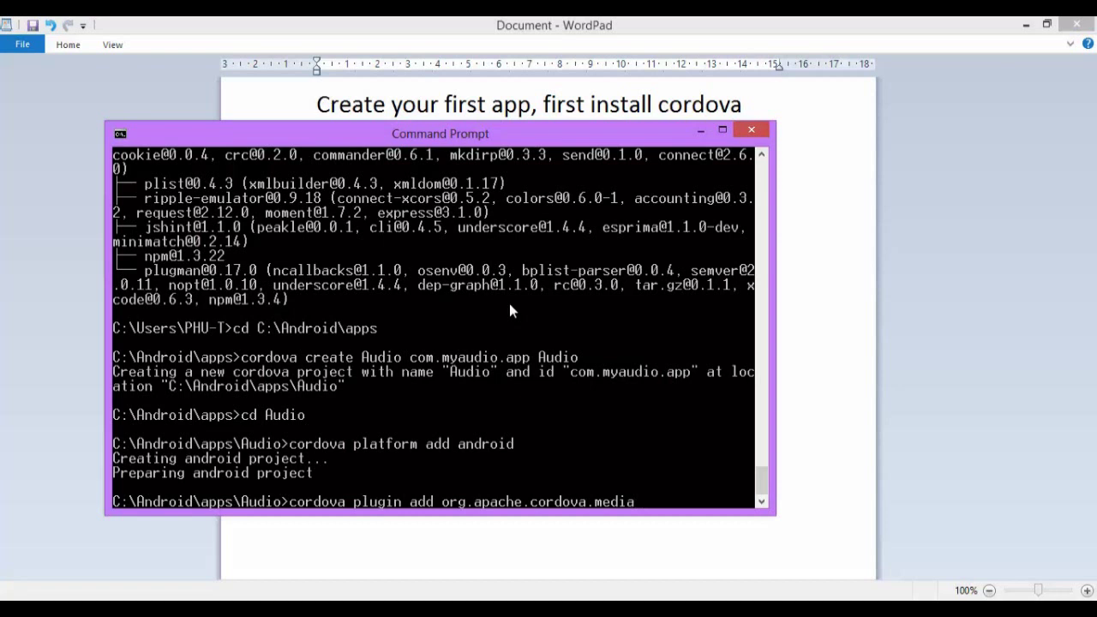
pyautogui.write('org.apache')
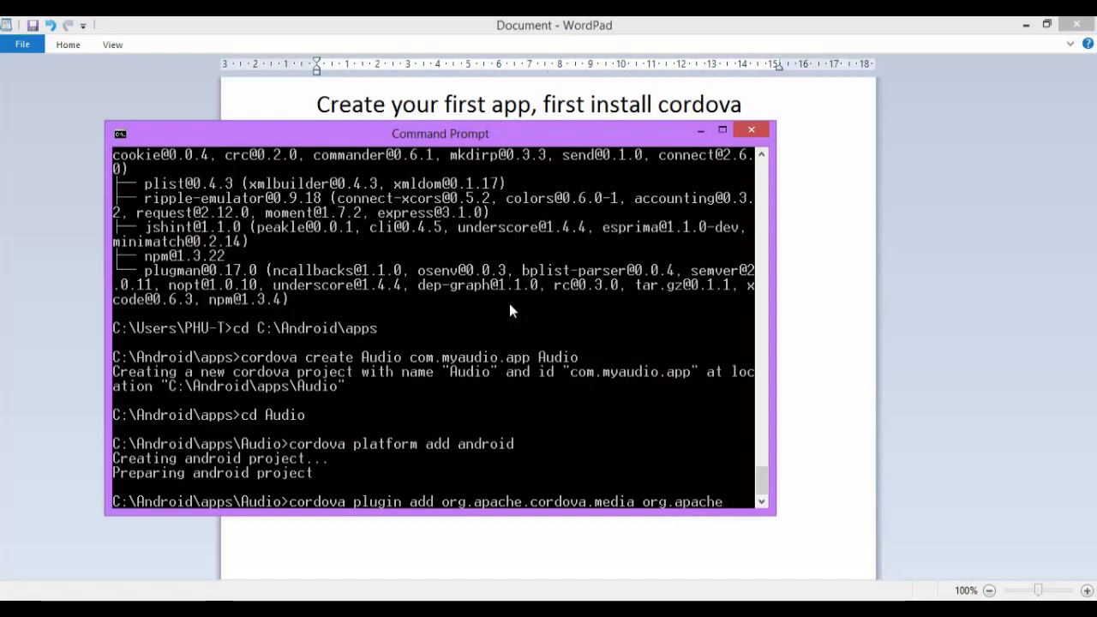
pyautogui.write('.cordova')
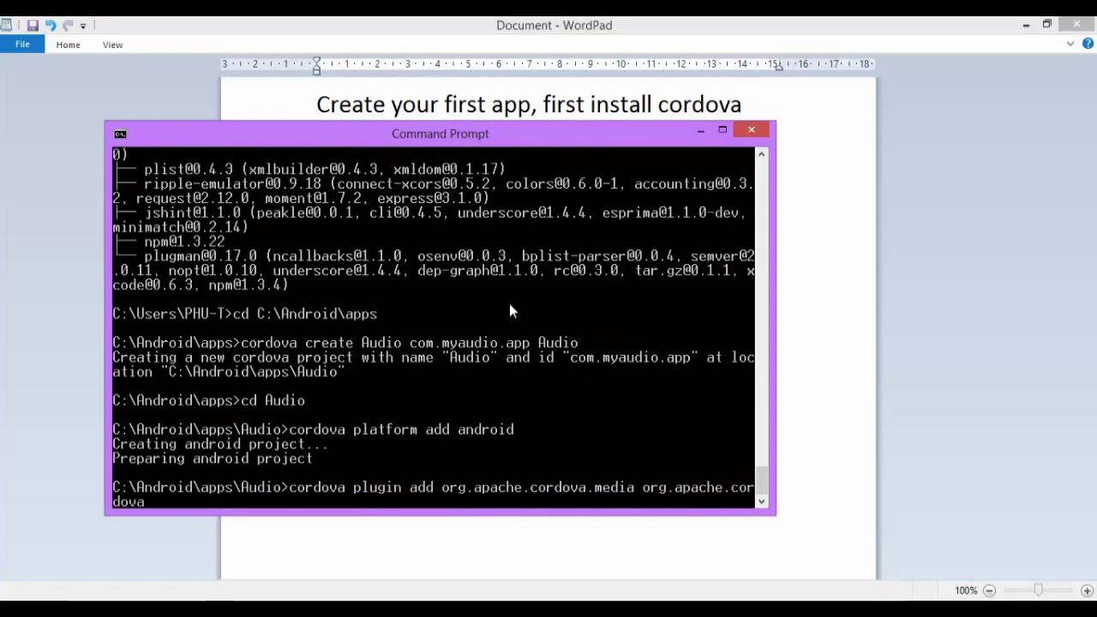
pyautogui.write('.media-capture o')
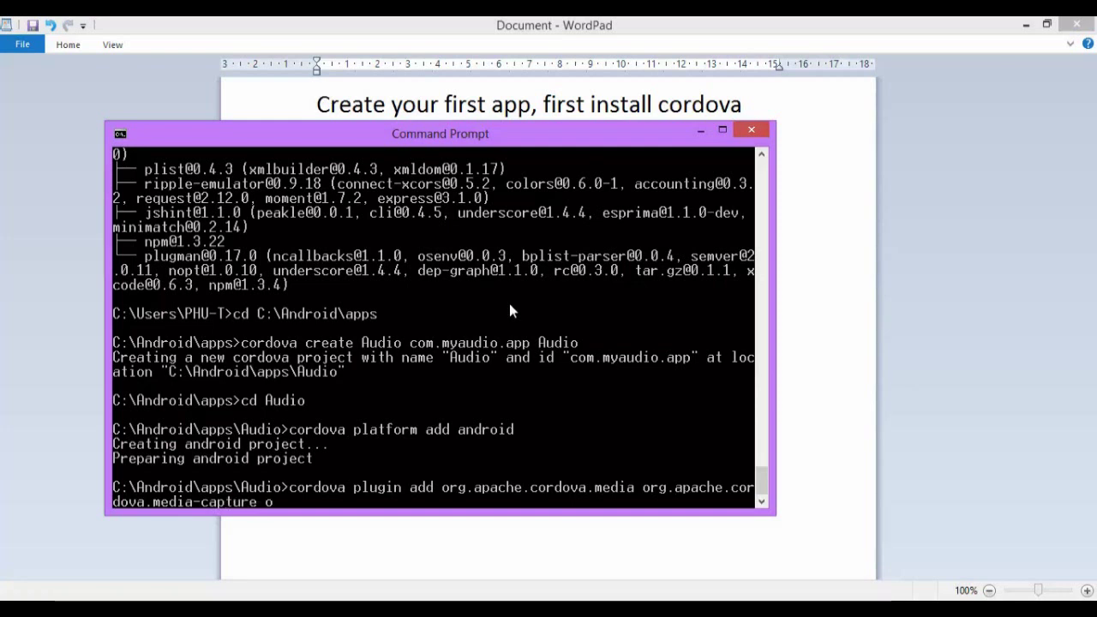
pyautogui.write('rg.apache.cordo')
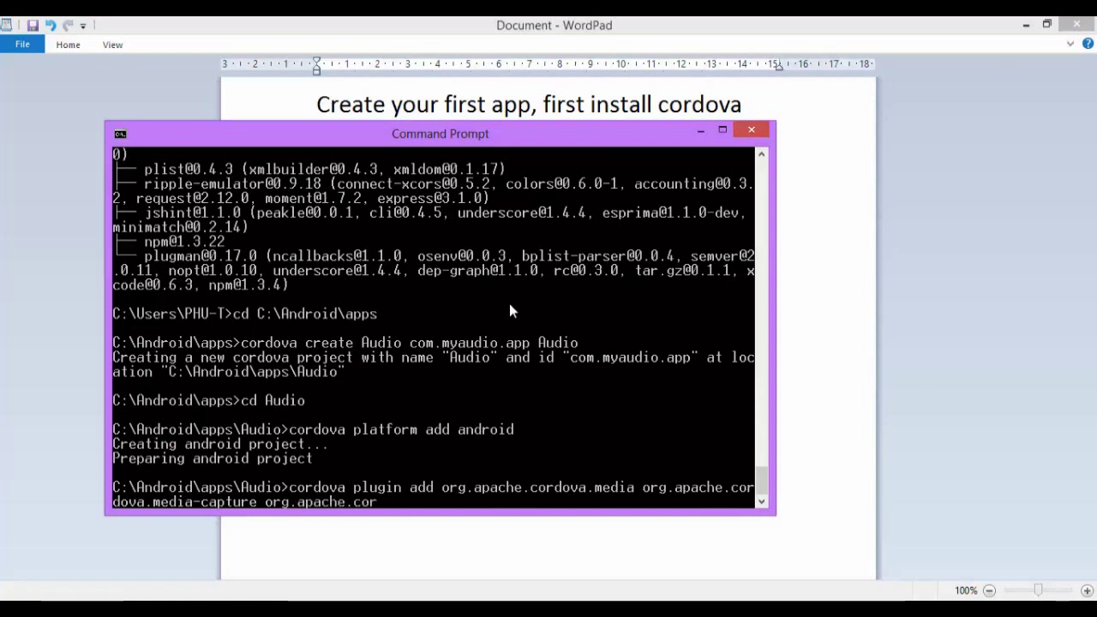
pyautogui.write('va.')
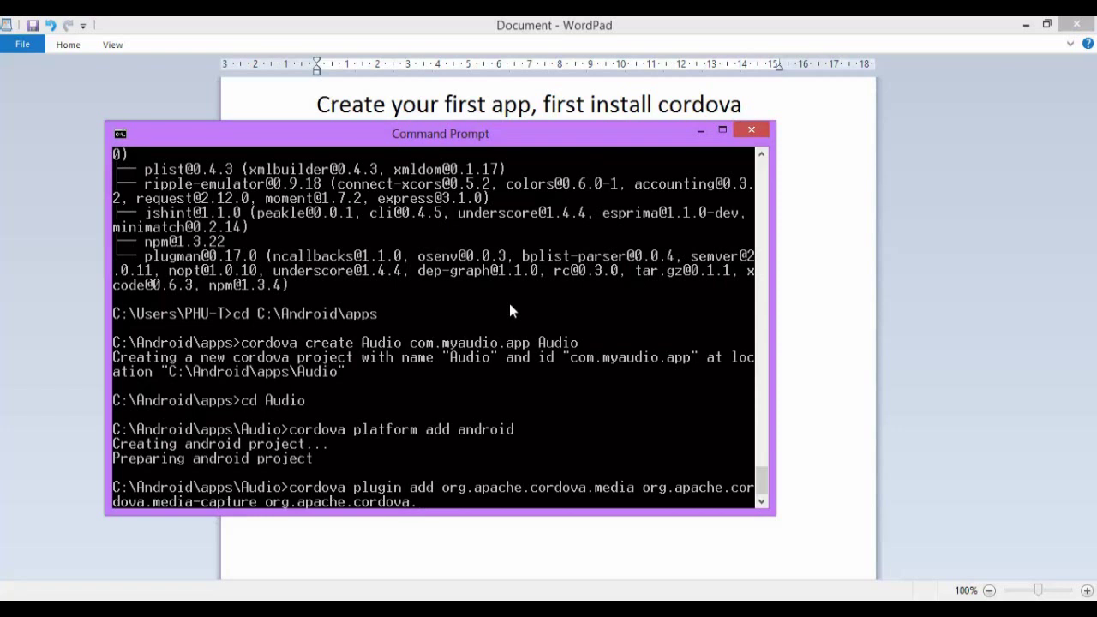
pyautogui.write('camera')
pyautogui.press('Return')
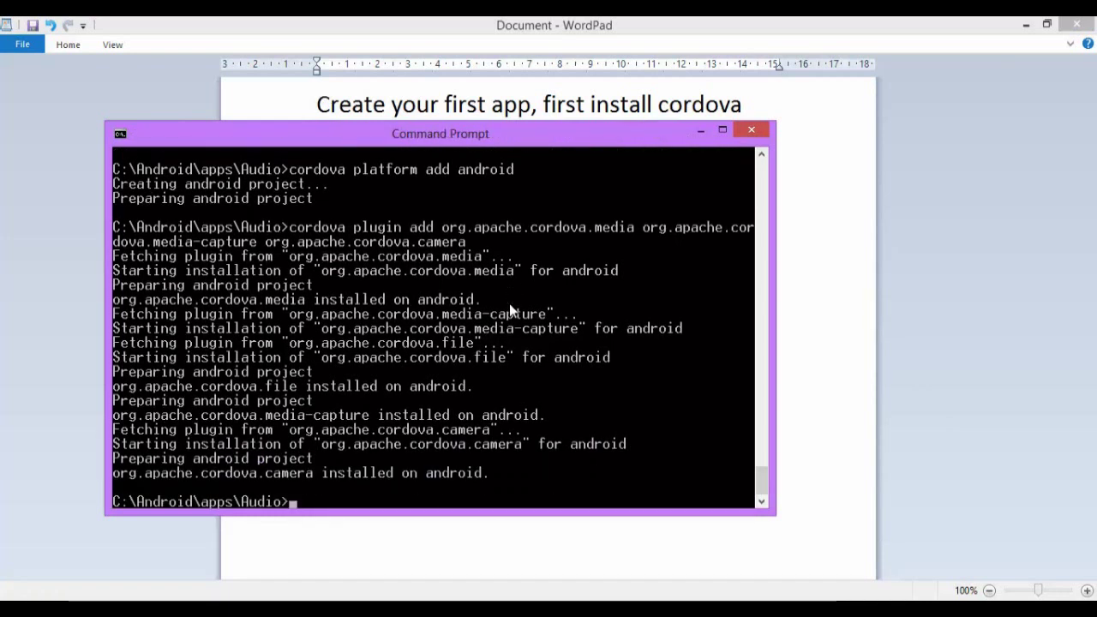
# Switch to WordPad and replace the note with the two lines "now build the app" and "Cordova build".
pyautogui.click(796, 301)
pyautogui.hotkey('ctrl', 'a')
pyautogui.write('now b')
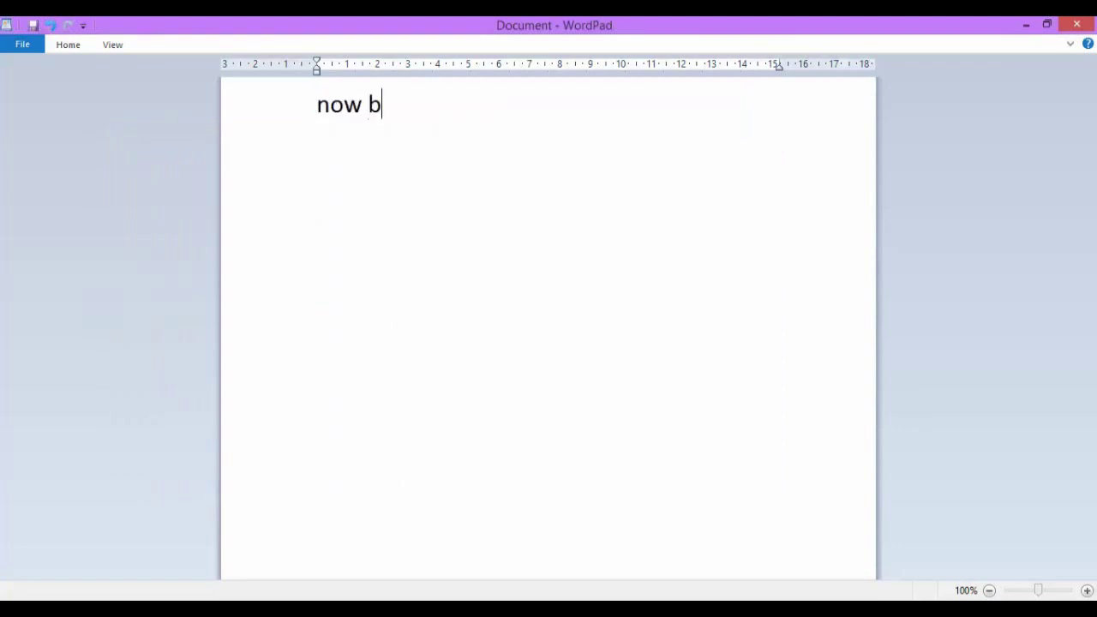
pyautogui.write('uild the app')
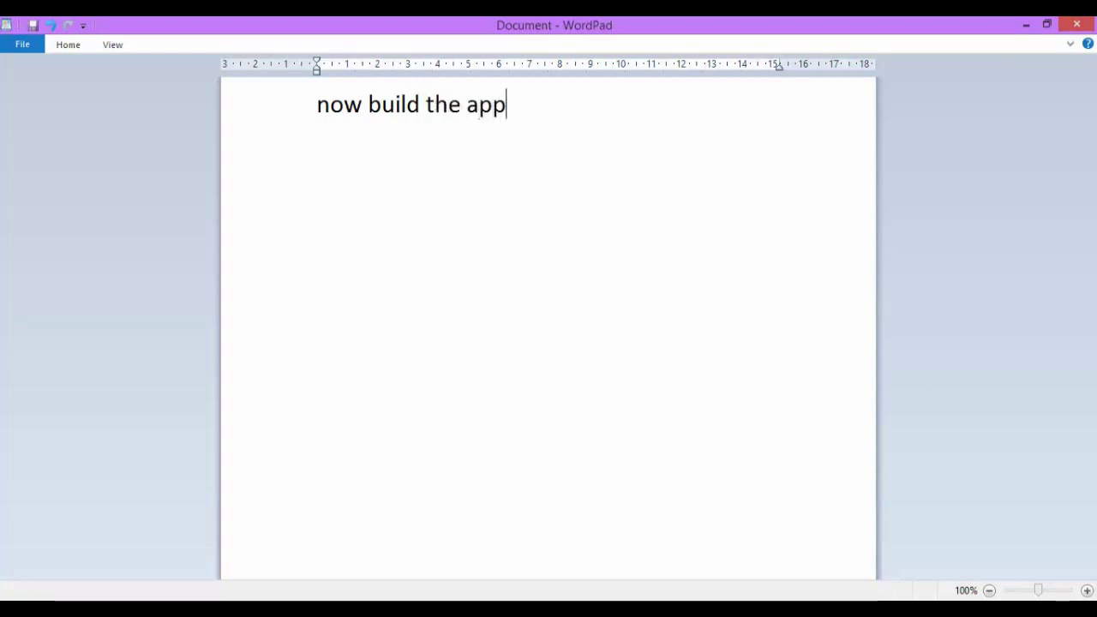
pyautogui.press('Return')
pyautogui.write('Cordova build')
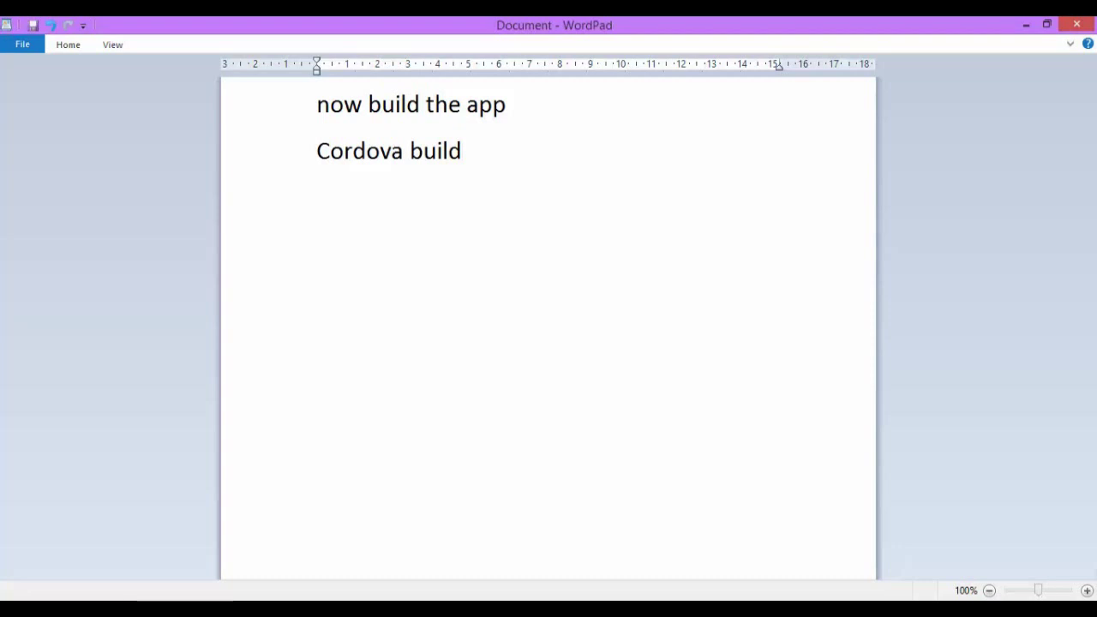
# Switch back to the Command Prompt and run "cordova build" in the Audio project folder.
pyautogui.hotkey('alt', 'Tab')
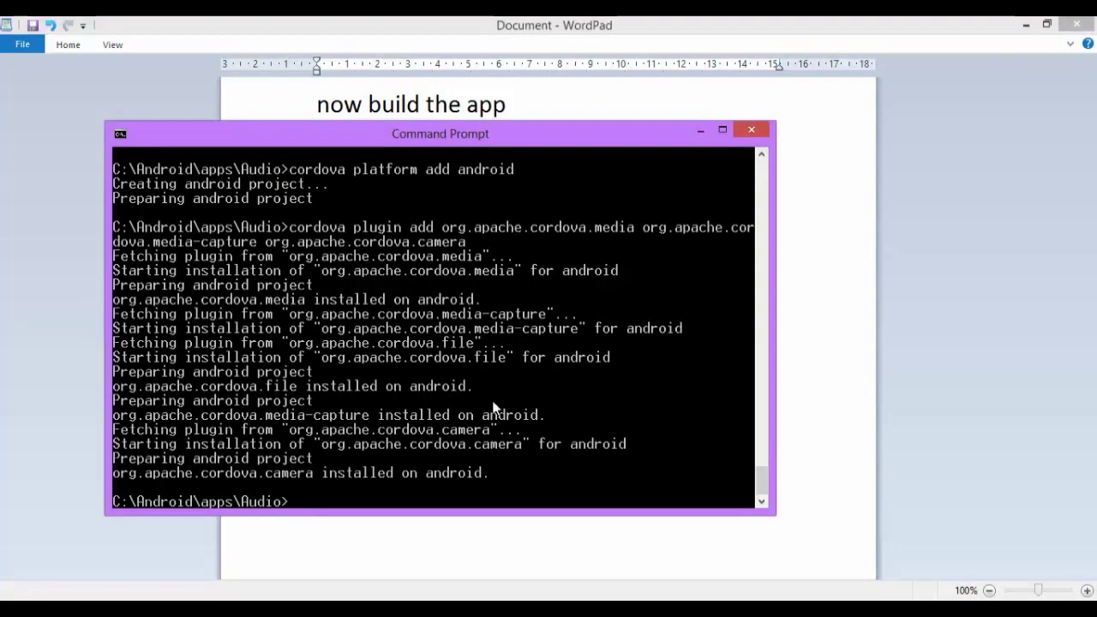
pyautogui.write('cordo')
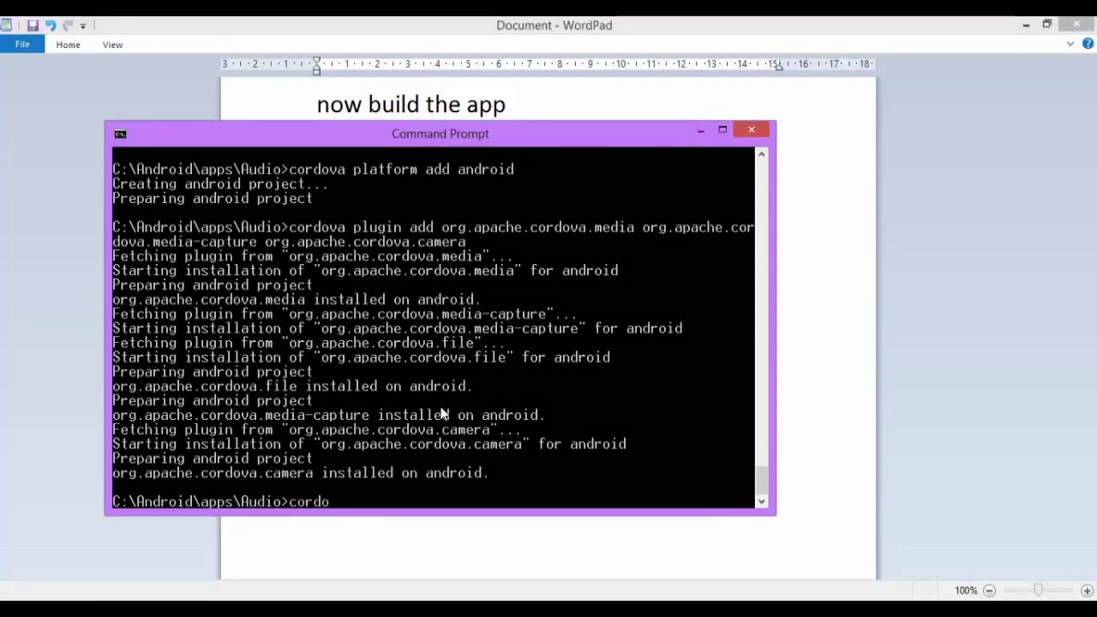
pyautogui.write('va build')
pyautogui.press('Return')
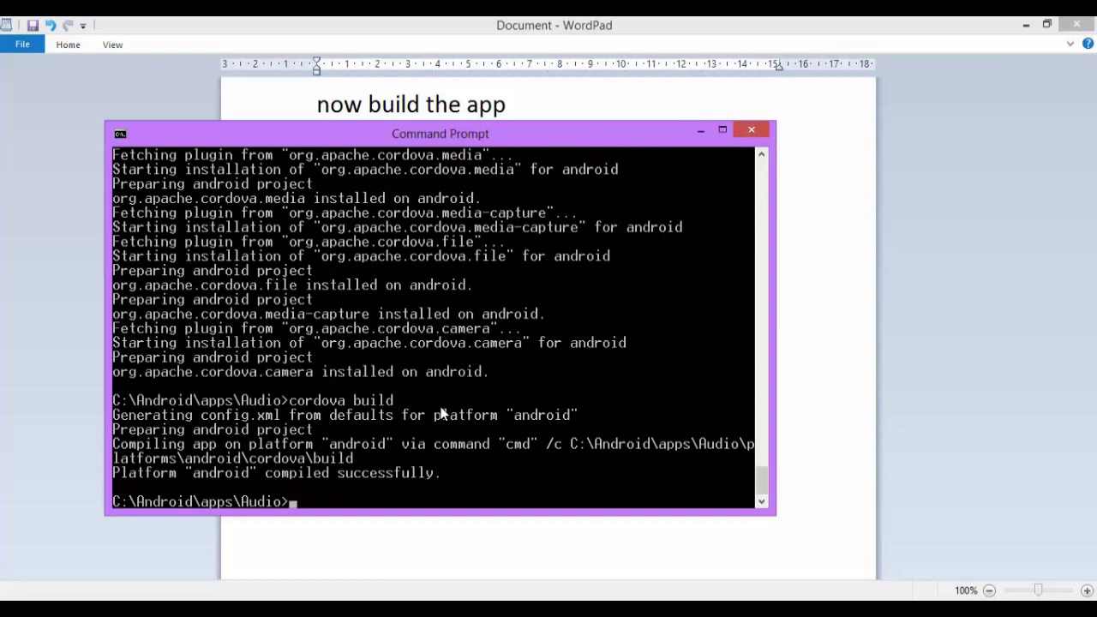
# Replace the WordPad note with "now open the index.html in your text editor and edit".
pyautogui.click(816, 272)
pyautogui.hotkey('ctrl', 'a')
pyautogui.write('now open ')
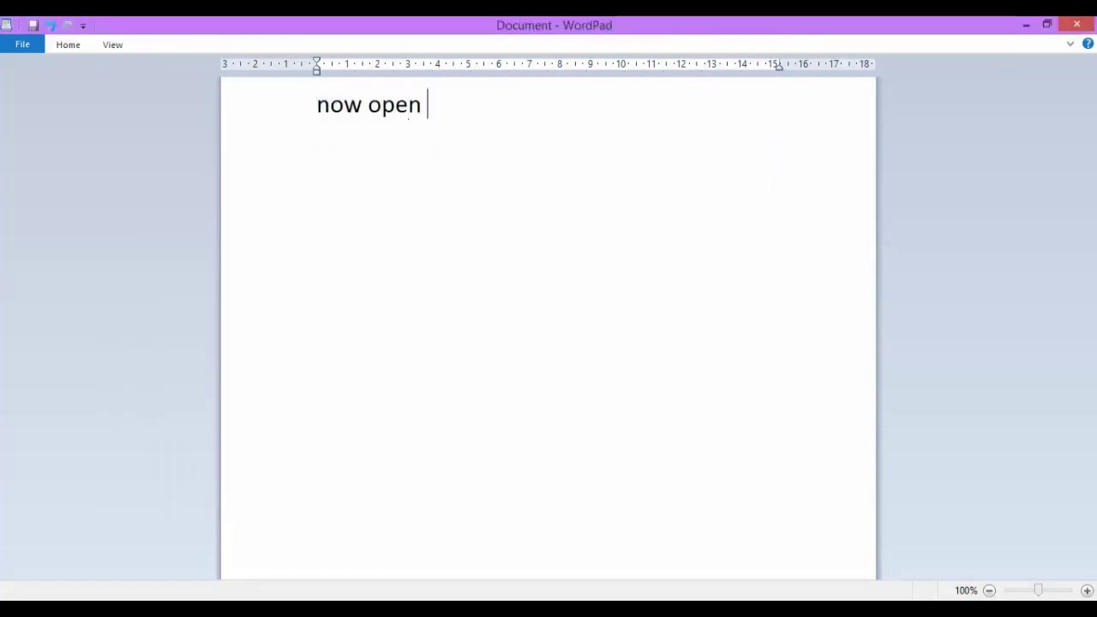
pyautogui.write('the index.html in your text editor ')
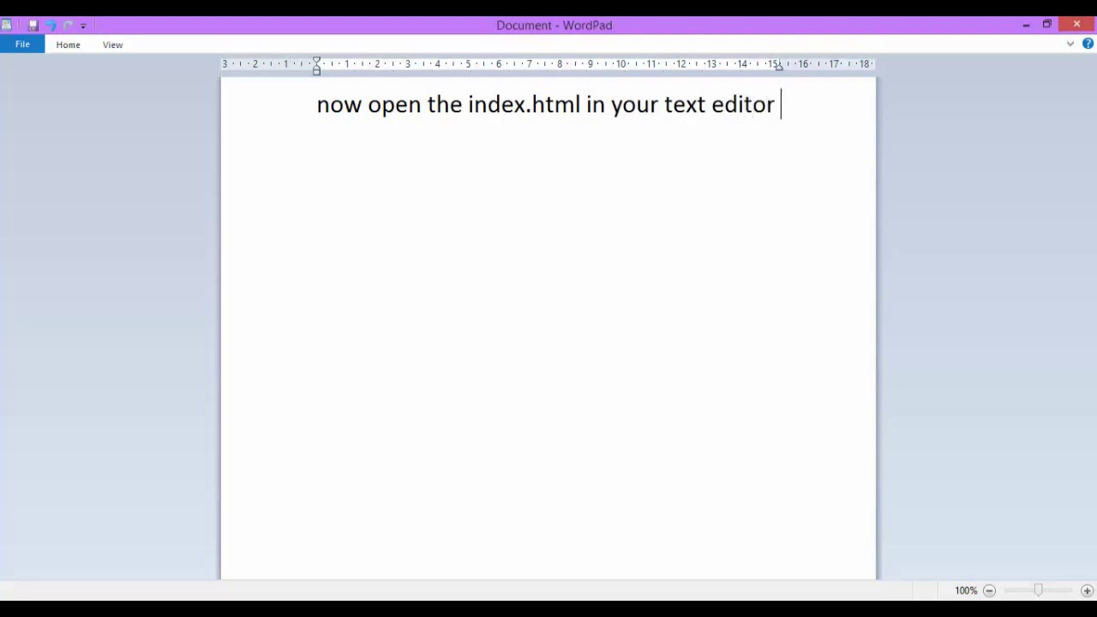
pyautogui.write('and edit')
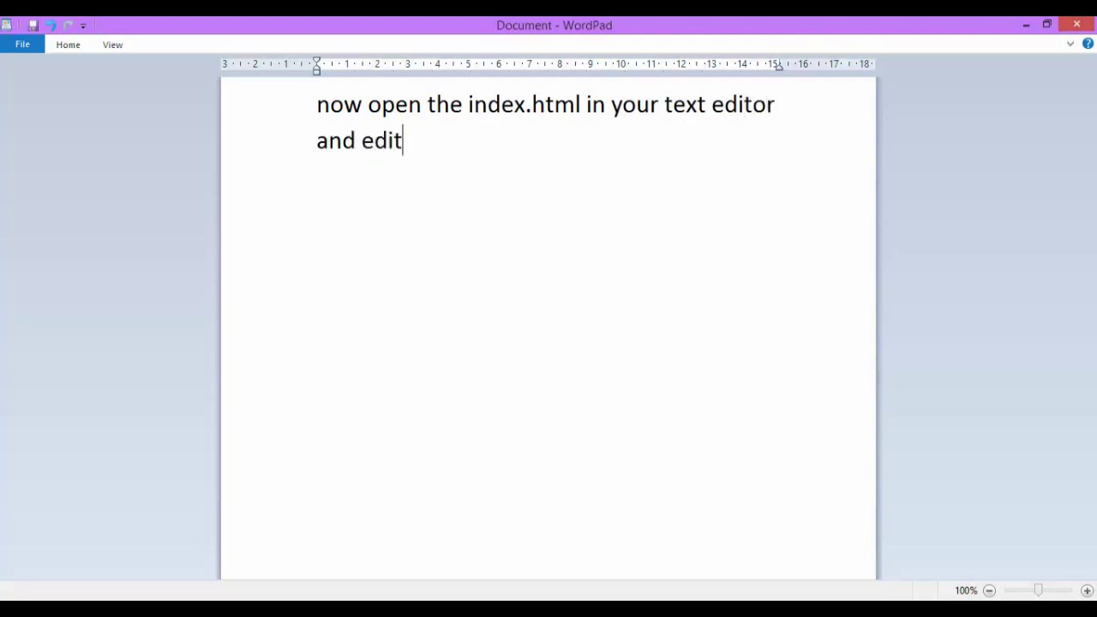
pyautogui.hotkey('alt', 'Tab')
pyautogui.doubleClick(173, 117)
pyautogui.doubleClick(167, 140)
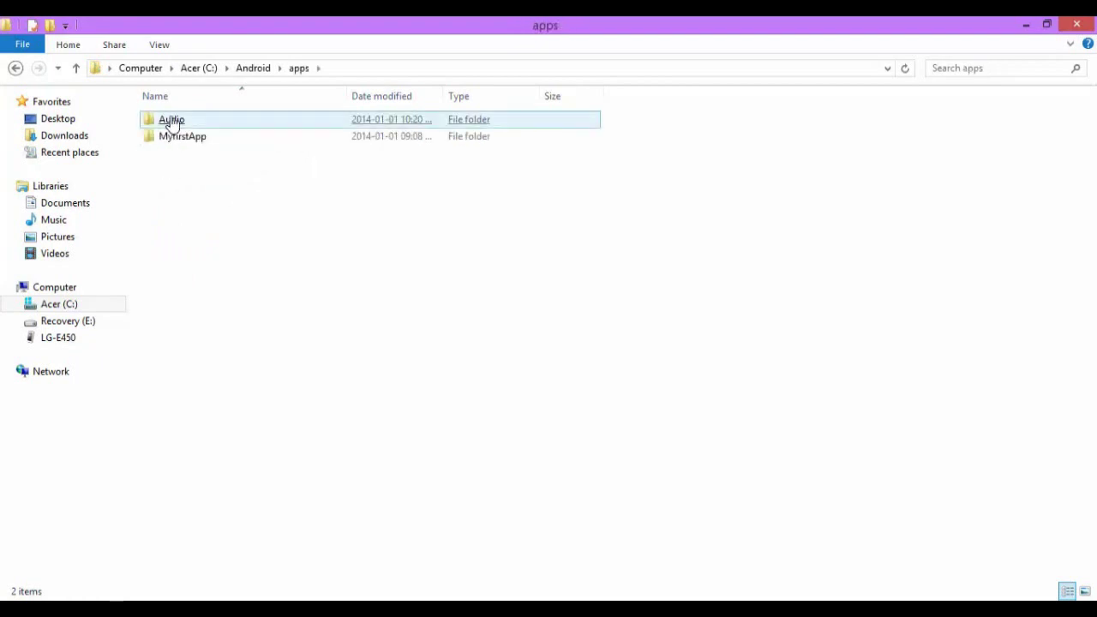
pyautogui.doubleClick(172, 123)
pyautogui.doubleClick(177, 152)
pyautogui.doubleClick(197, 124)
pyautogui.doubleClick(169, 139)
pyautogui.click(169, 126)
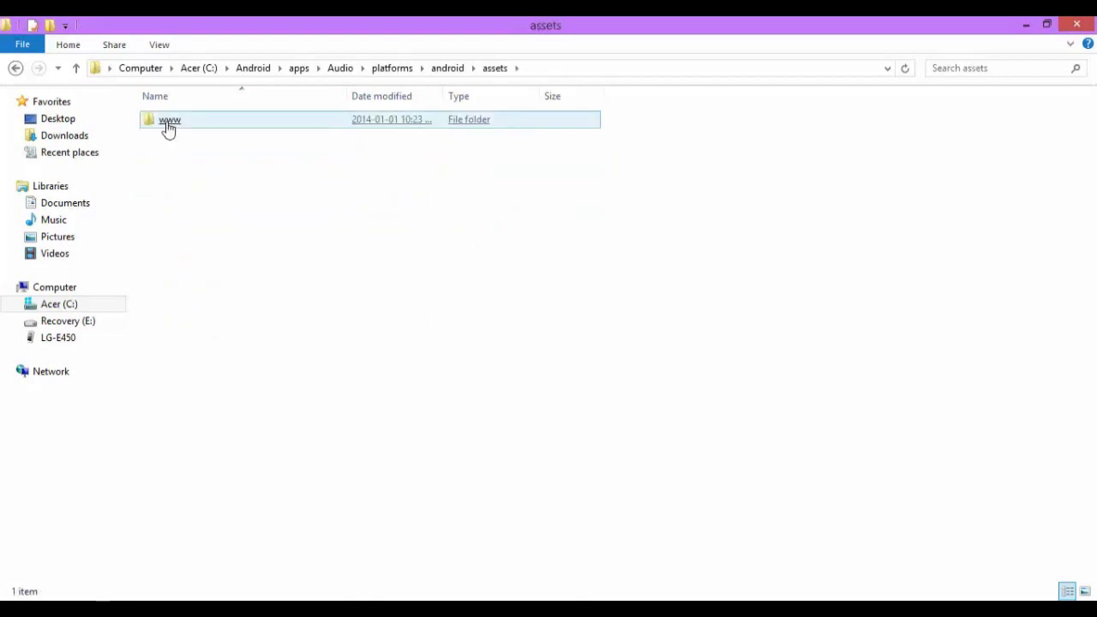
pyautogui.doubleClick(168, 125)
# Open the index HTML file from the www folder in a text editor.
pyautogui.click(173, 246)
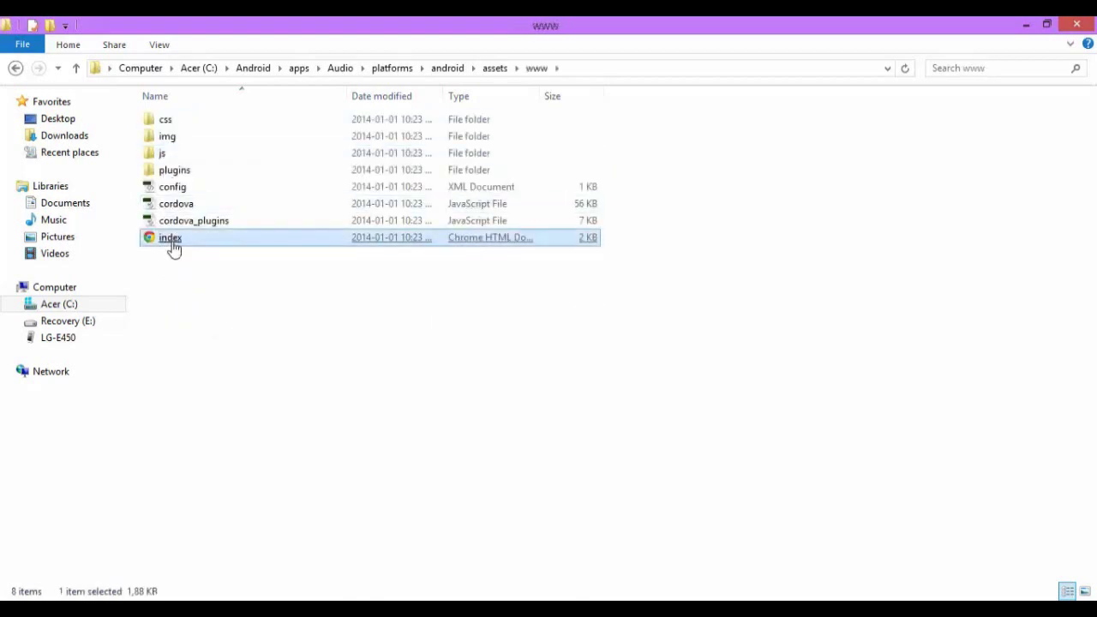
pyautogui.rightClick(174, 246)
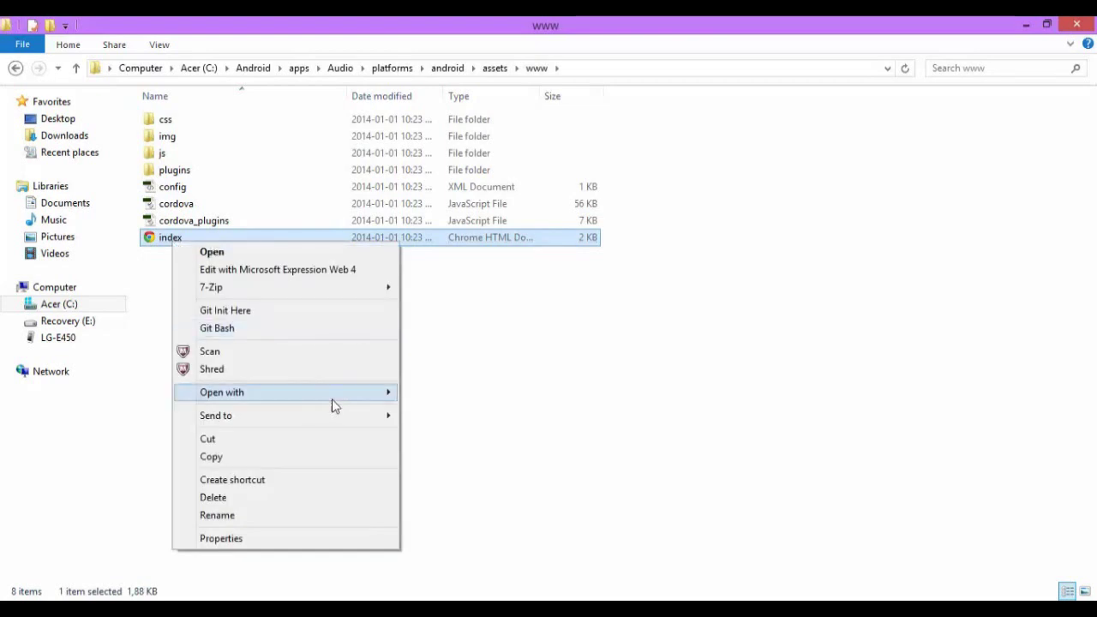
pyautogui.moveTo(357, 392)
pyautogui.click(426, 394)
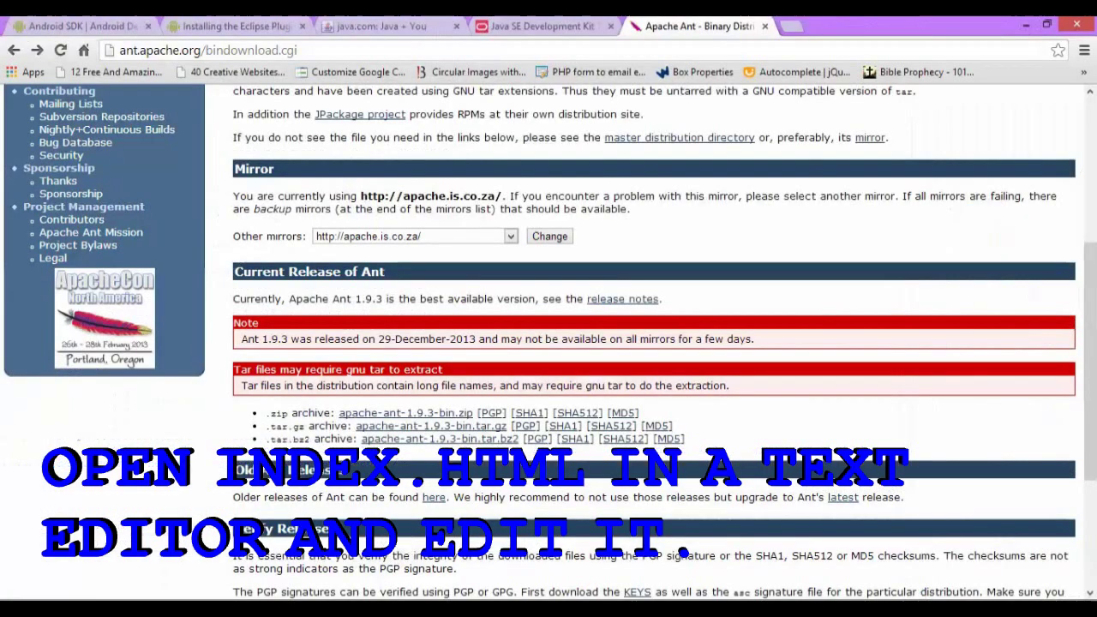
# Load the Cordova 2.5.0 "Getting Started with Android" documentation in Chrome and open the Media API reference.
pyautogui.click(388, 54)
pyautogui.write('co')
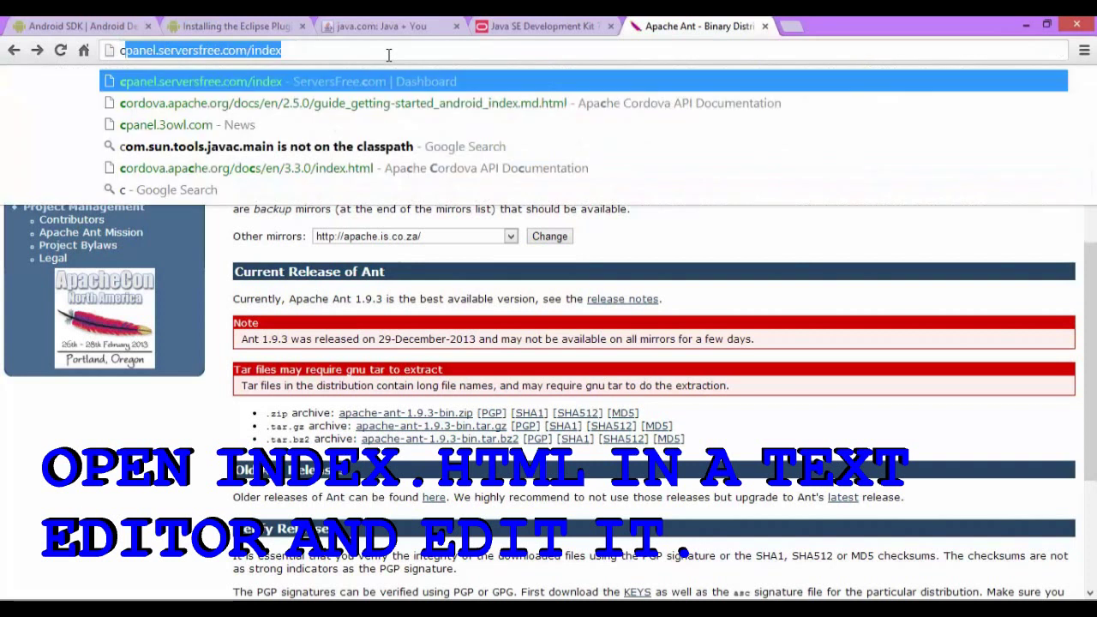
pyautogui.press('Return')
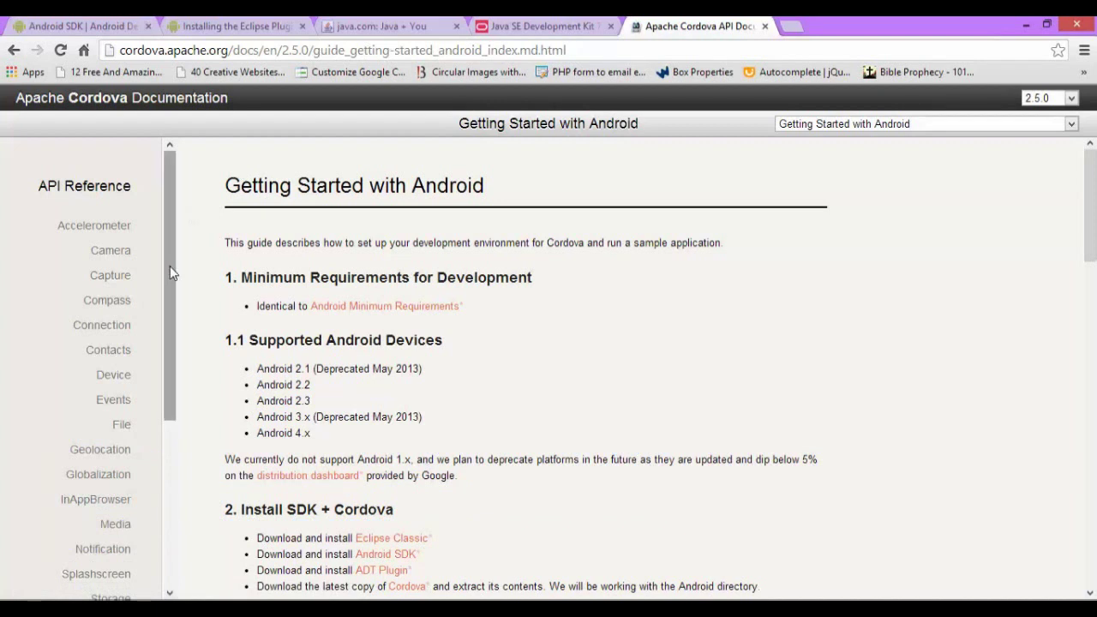
pyautogui.moveTo(170, 266); pyautogui.dragTo(177, 318)
pyautogui.click(120, 441)
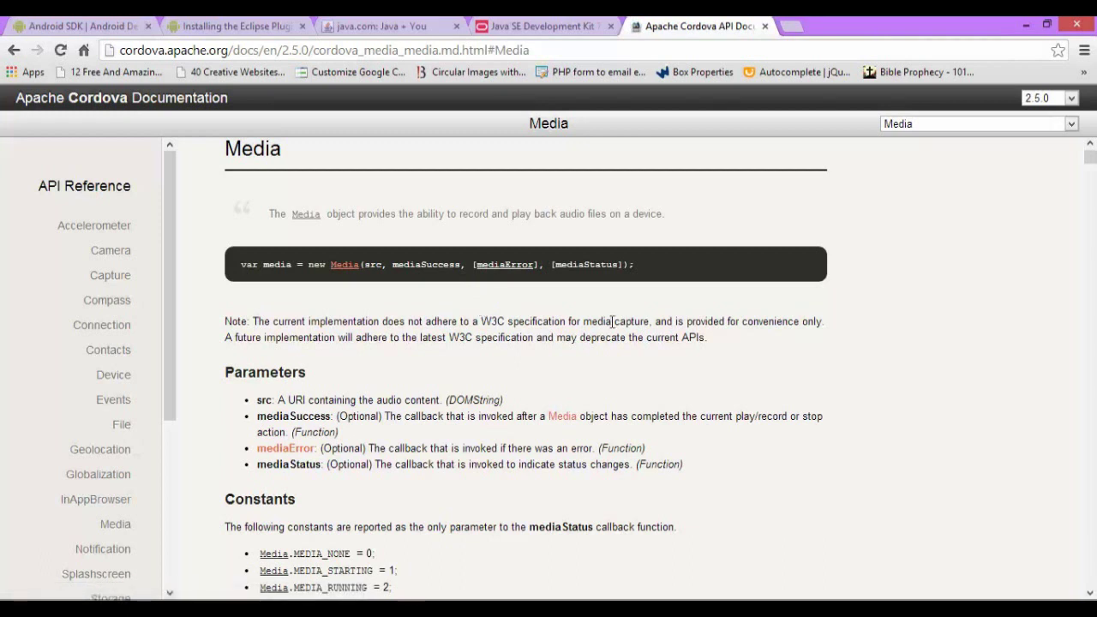
# Copy the entire first Full Example code block on the Media page, from the DOCTYPE line to the closing html tag.
pyautogui.scroll(-1, 614, 328)
pyautogui.scroll(-12, 613, 328)
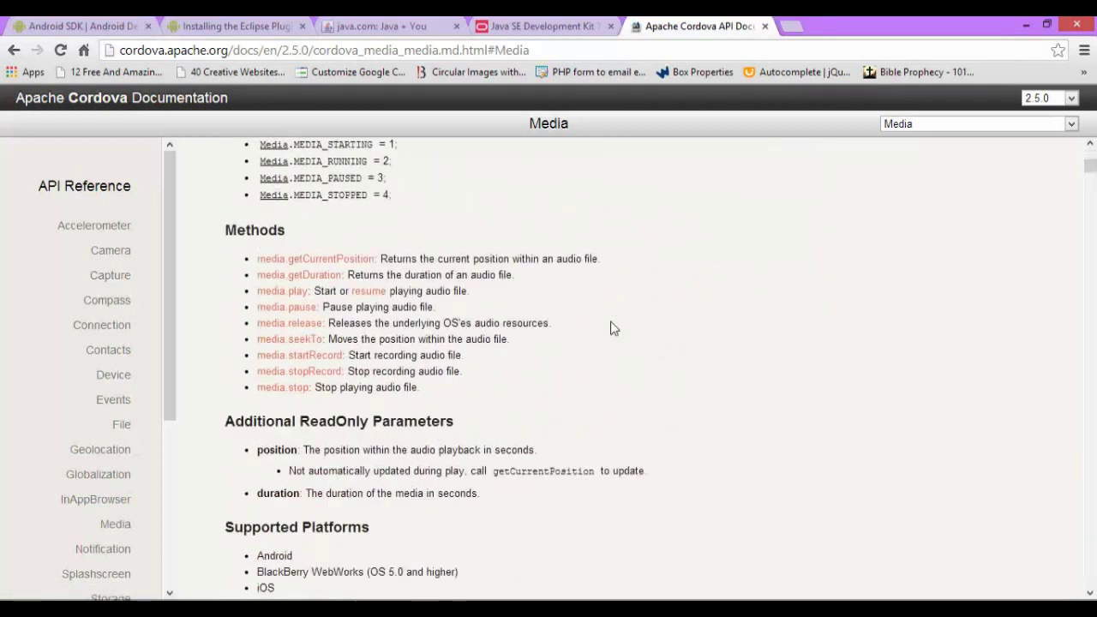
pyautogui.scroll(-15, 614, 328)
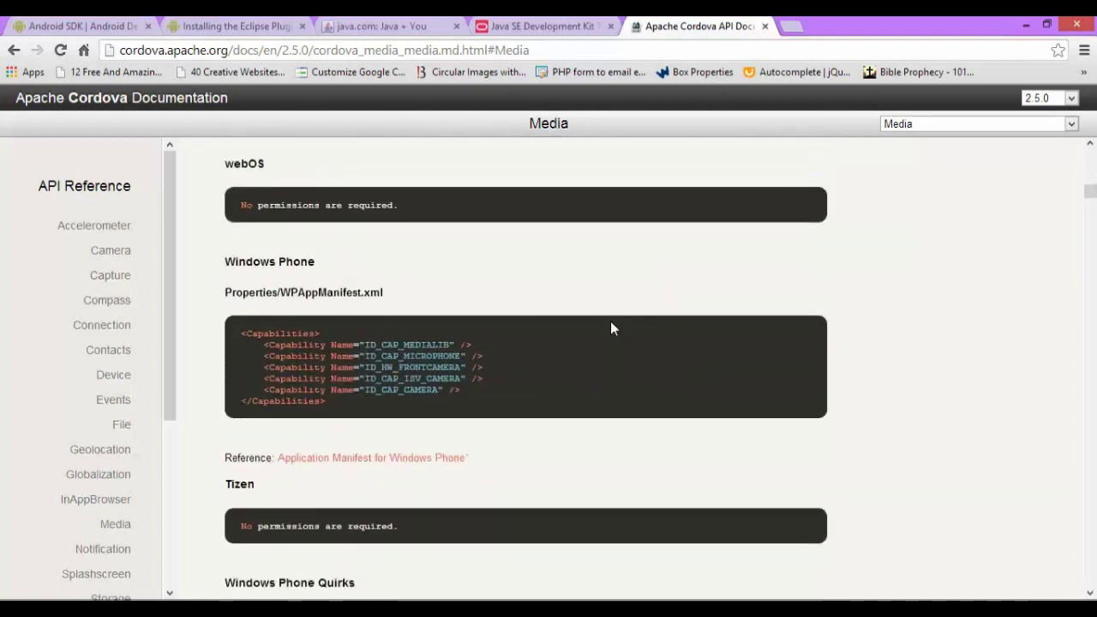
pyautogui.scroll(-10, 613, 328)
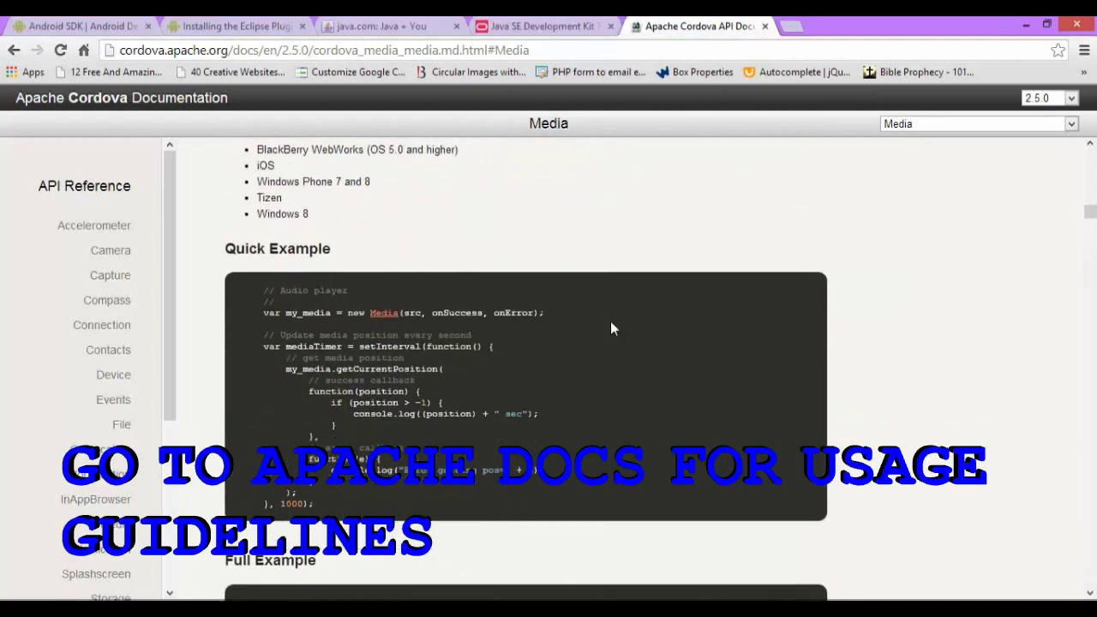
pyautogui.scroll(-1, 610, 328)
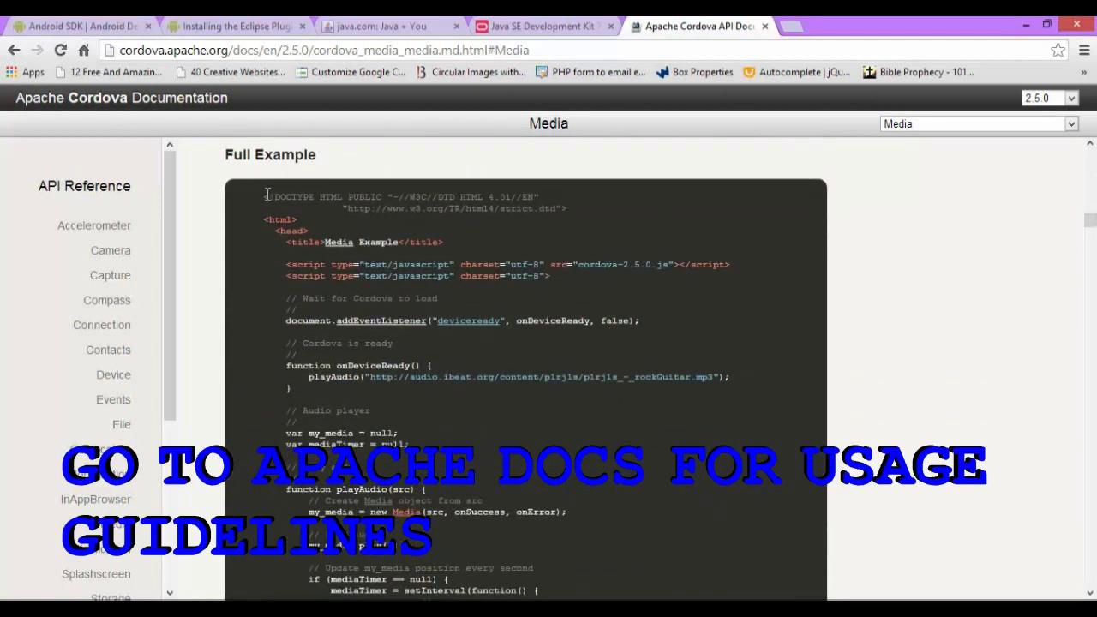
pyautogui.moveTo(264, 196); pyautogui.dragTo(551, 437)
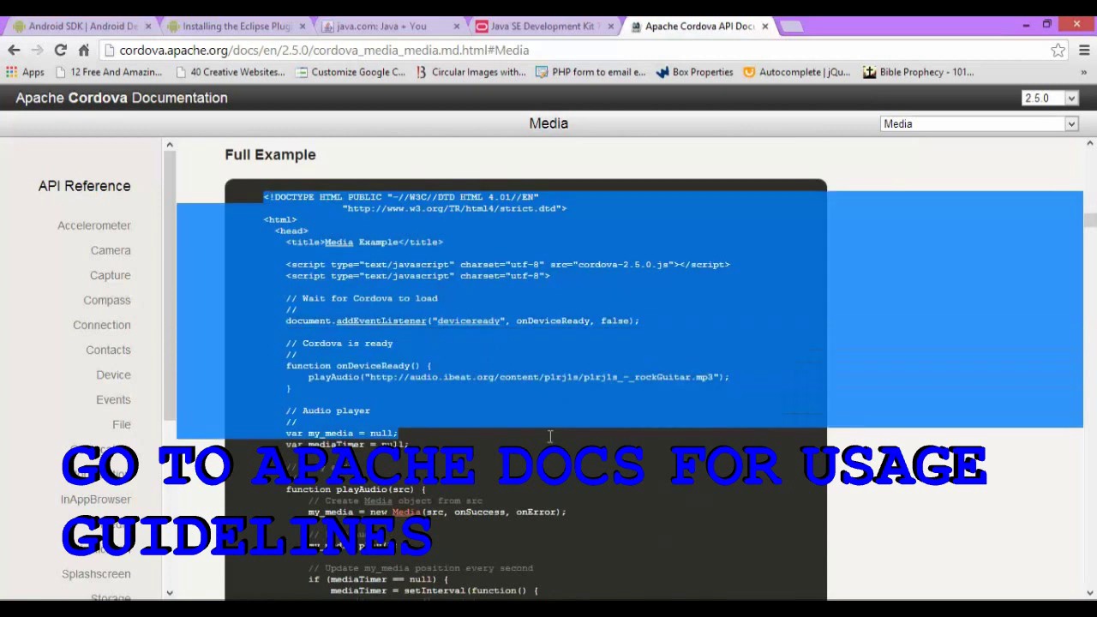
pyautogui.click(661, 508)
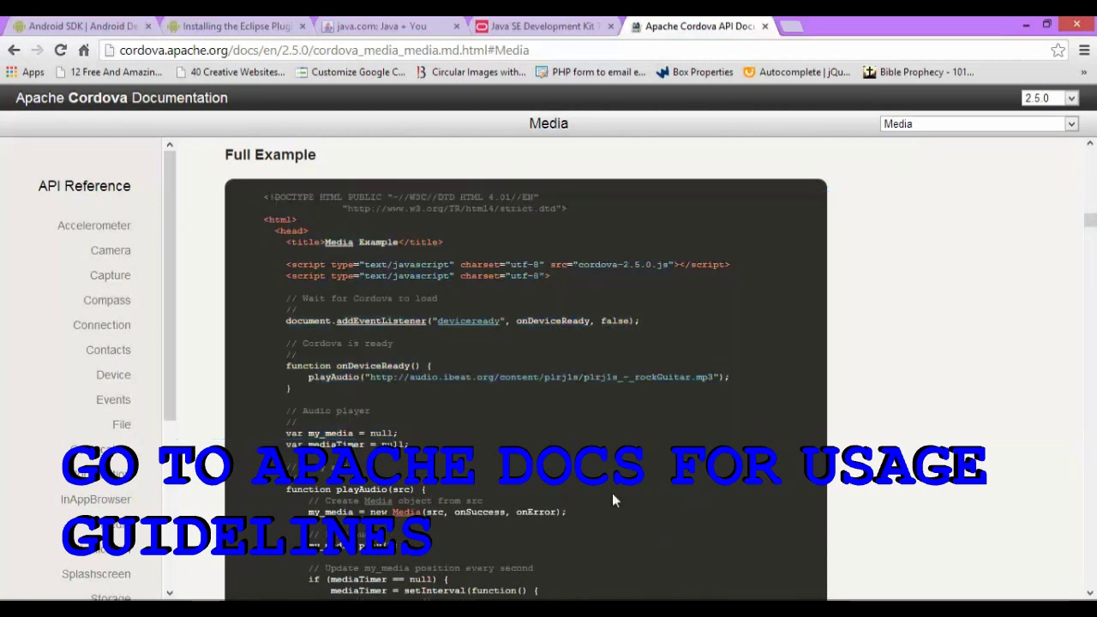
pyautogui.moveTo(264, 196); pyautogui.dragTo(477, 440)
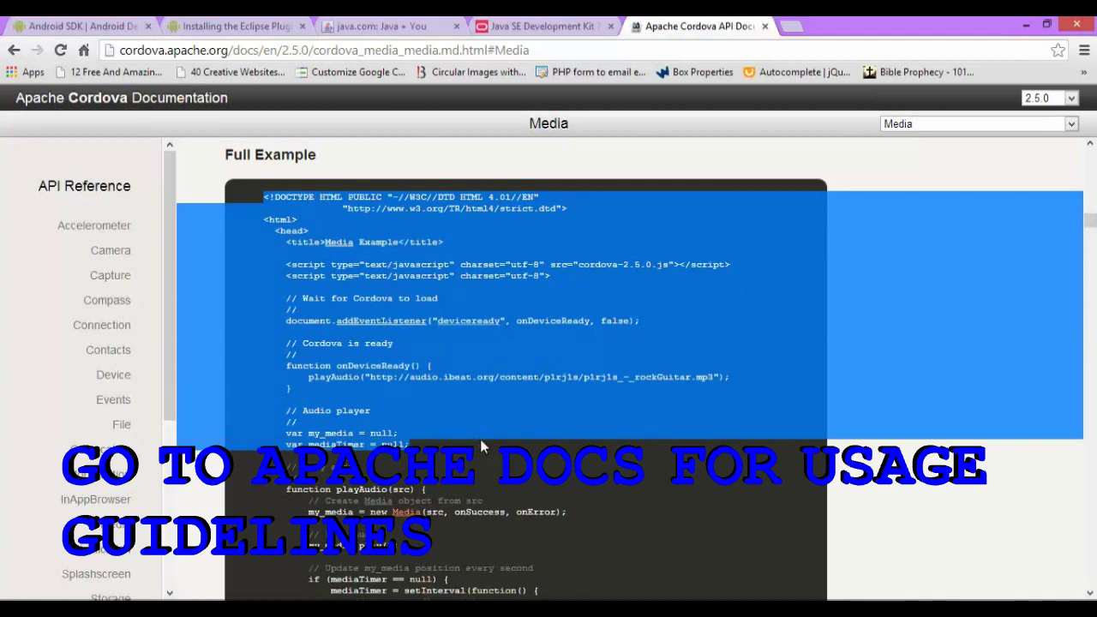
pyautogui.click(573, 486)
pyautogui.moveTo(264, 197); pyautogui.dragTo(608, 560)
pyautogui.hotkey('ctrl', 'c')
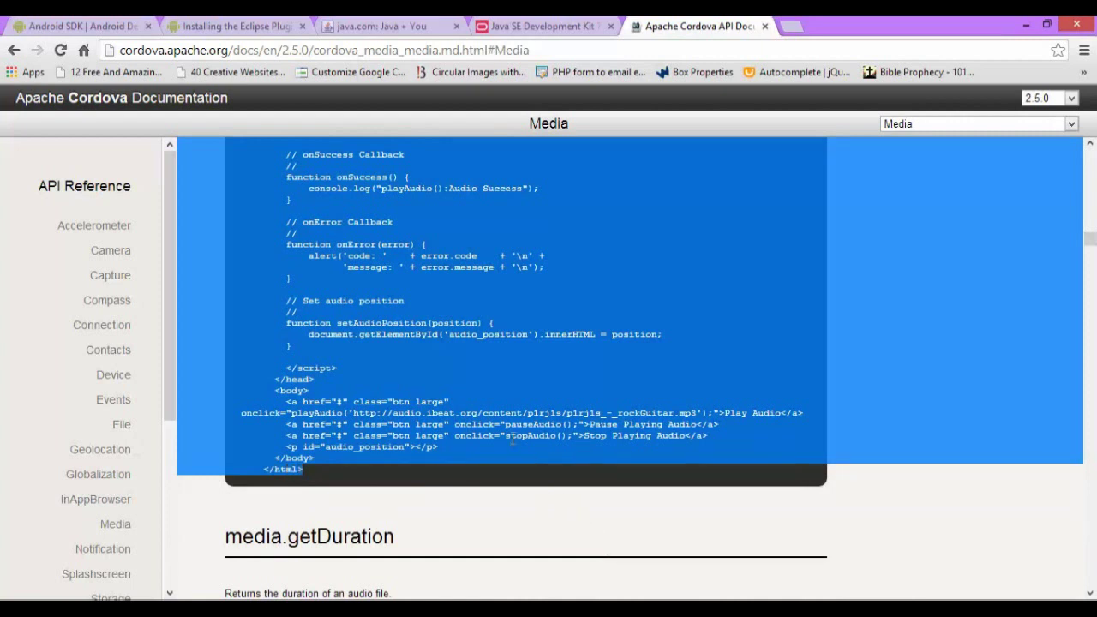
# Switch to Dreamweaver and replace the entire contents of the Audio app's index.html with the copied Media example code.
pyautogui.hotkey('alt', 'Tab')
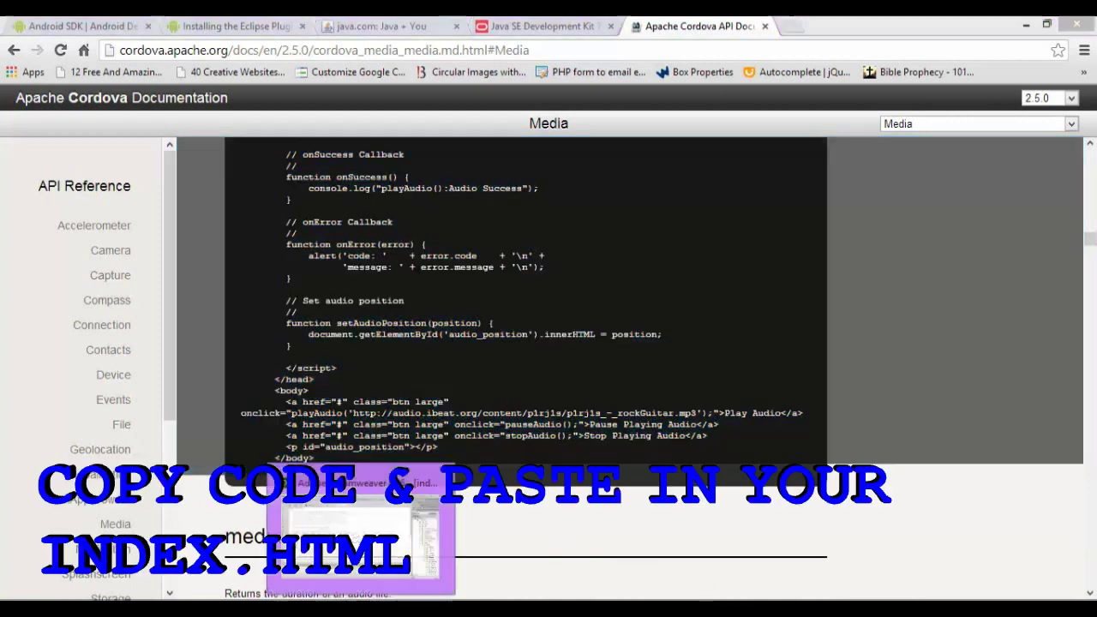
pyautogui.hotkey('ctrl', 'a')
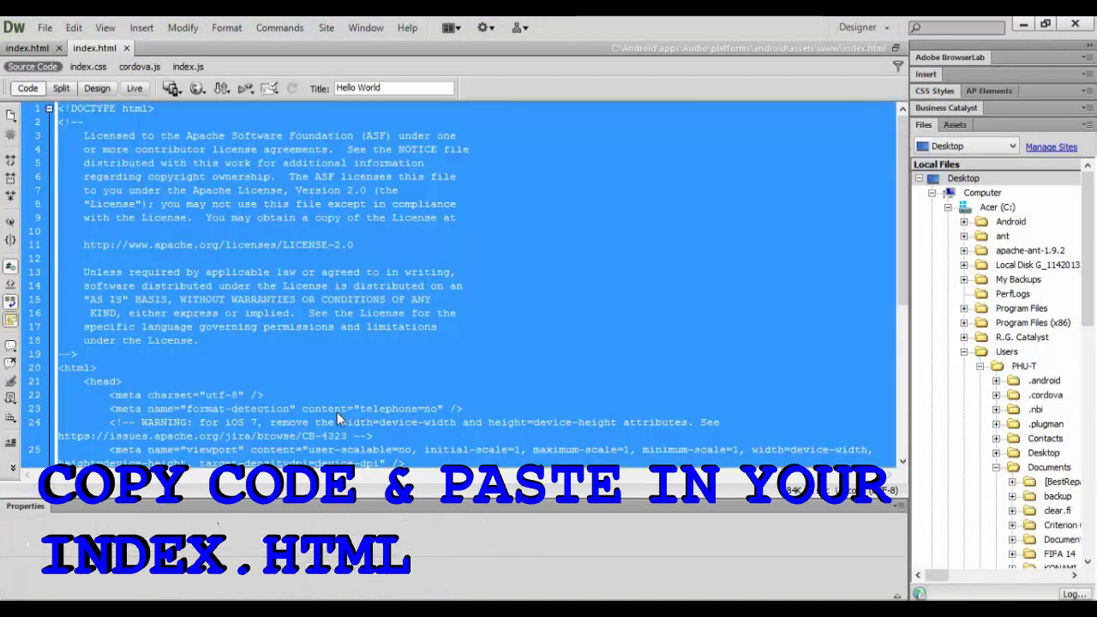
pyautogui.hotkey('ctrl', 'v')
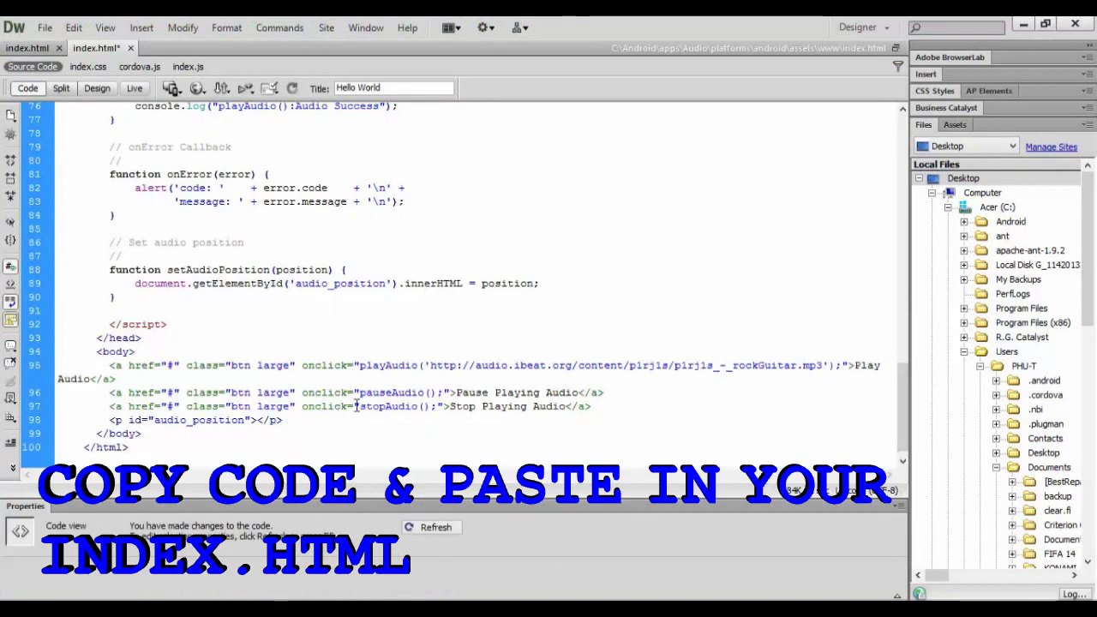
# Change the Cordova script source on line 7 to "cordova.js", then save and close index.html.
pyautogui.moveTo(899, 390); pyautogui.dragTo(900, 150)
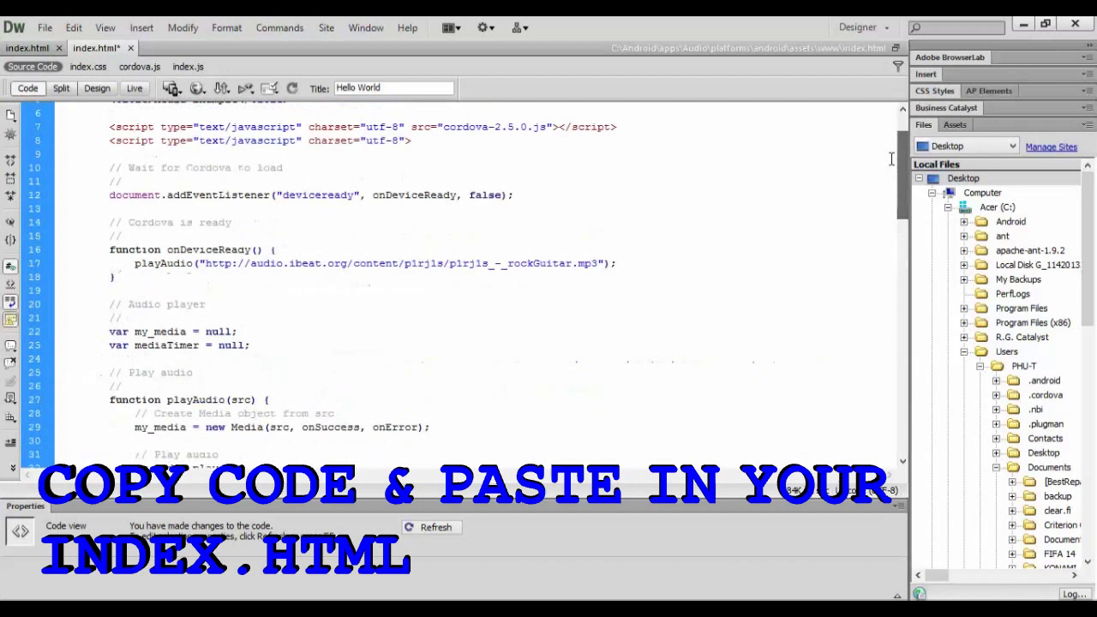
pyautogui.click(527, 126)
pyautogui.press('BackSpace')
pyautogui.press('BackSpace')
pyautogui.press('BackSpace')
pyautogui.press('BackSpace')
pyautogui.press('BackSpace')
pyautogui.press('BackSpace')
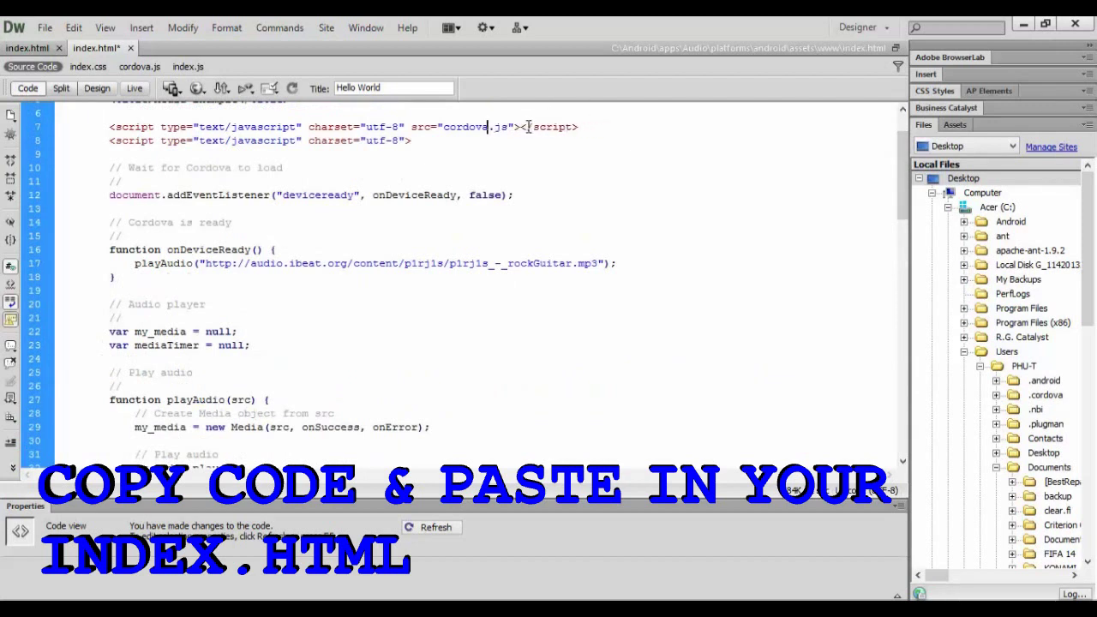
pyautogui.hotkey('ctrl', 's')
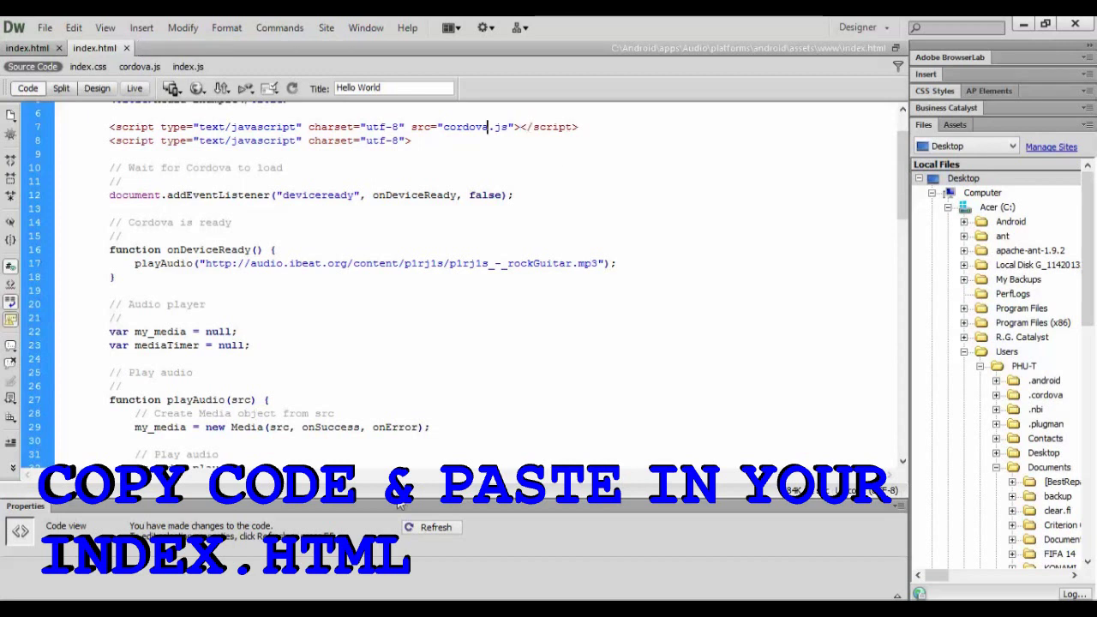
pyautogui.click(126, 49)
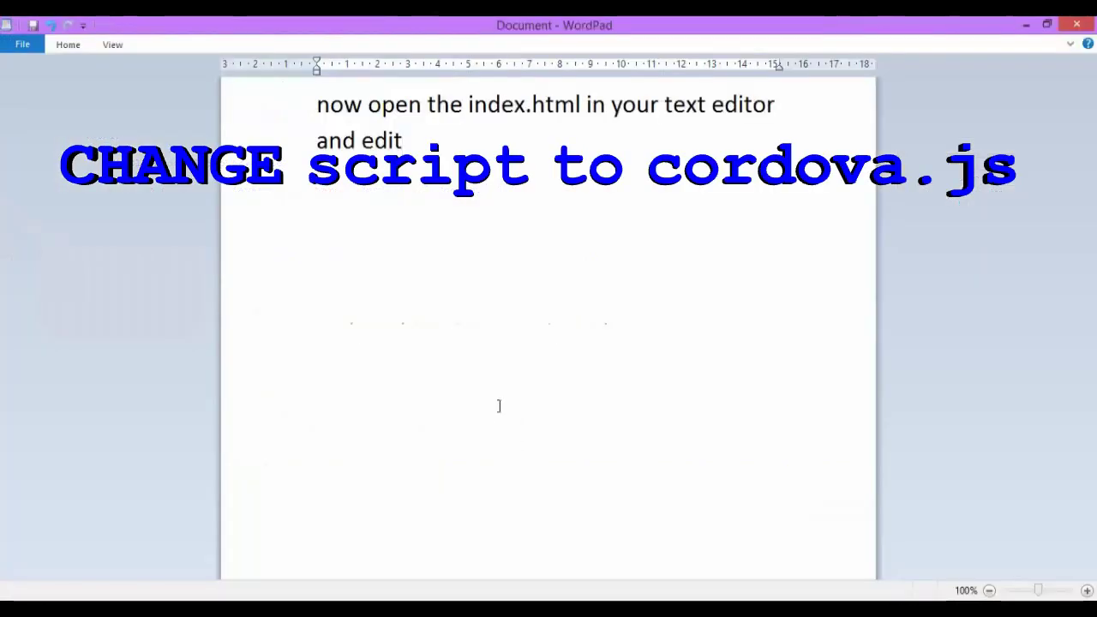
# Replace the WordPad note with "Now open the project in eclipse" and switch to the Eclipse ADT window.
pyautogui.hotkey('ctrl', 'a')
pyautogui.write('Now ')
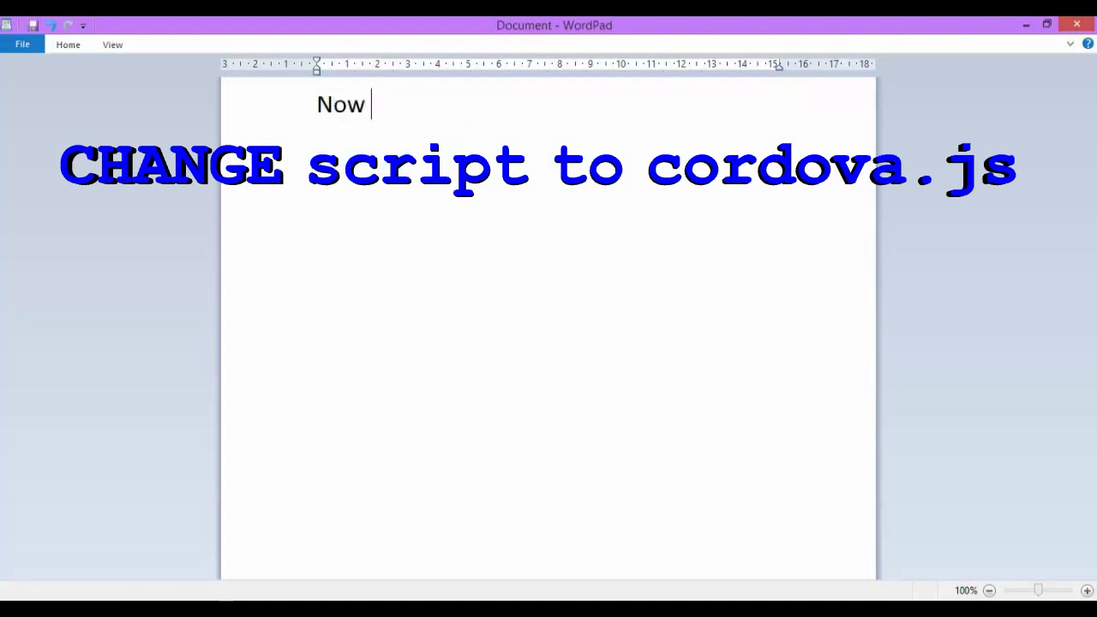
pyautogui.write('open the project in eclipse')
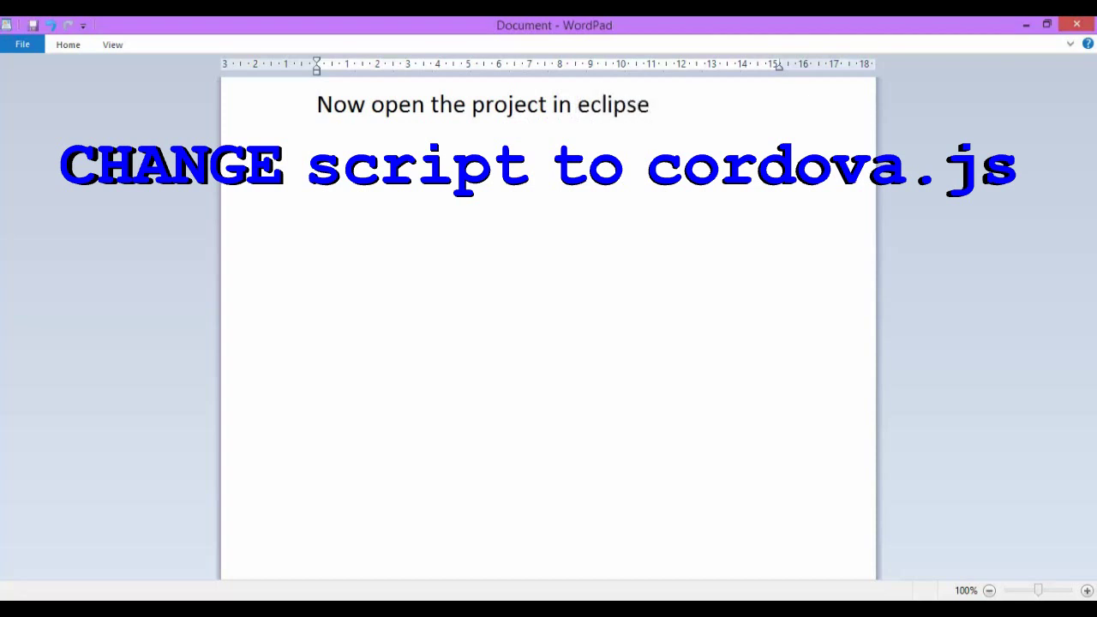
pyautogui.hotkey('alt', 'Tab')
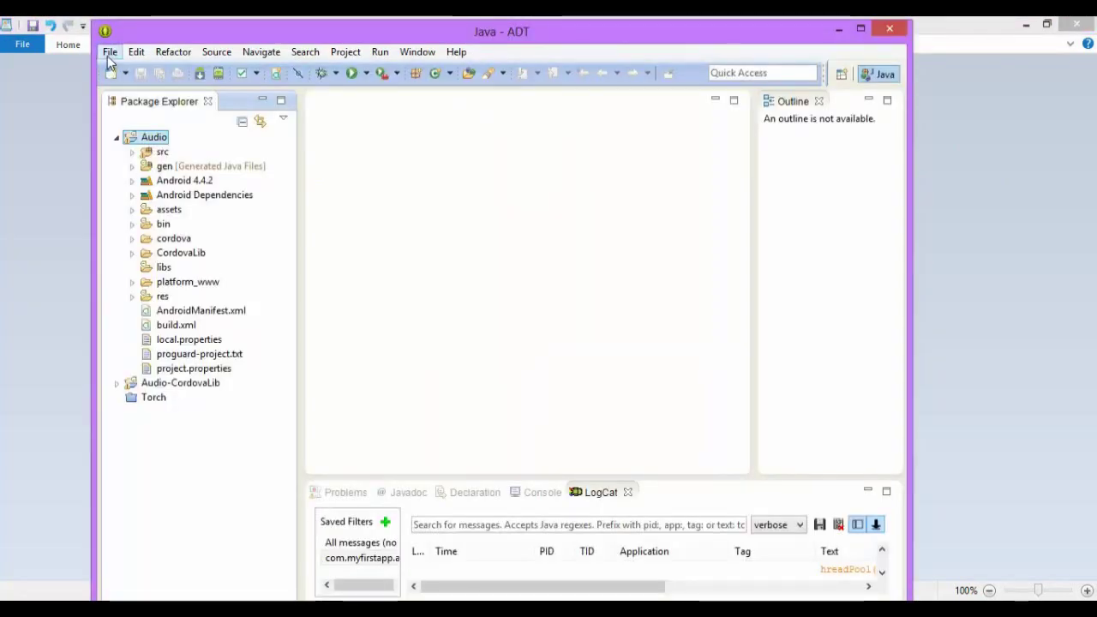